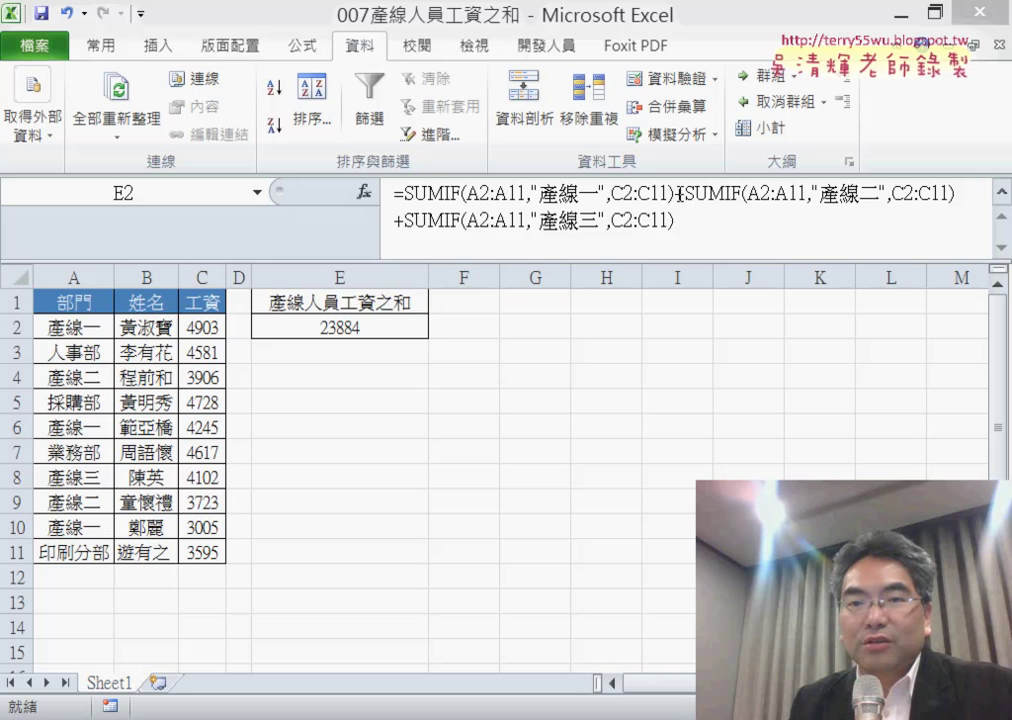
- Trim E2's formula to SUMIF(A2:A11,"產線一",C2:C11) and show its Function Arguments, returning 12153
key("Escape")
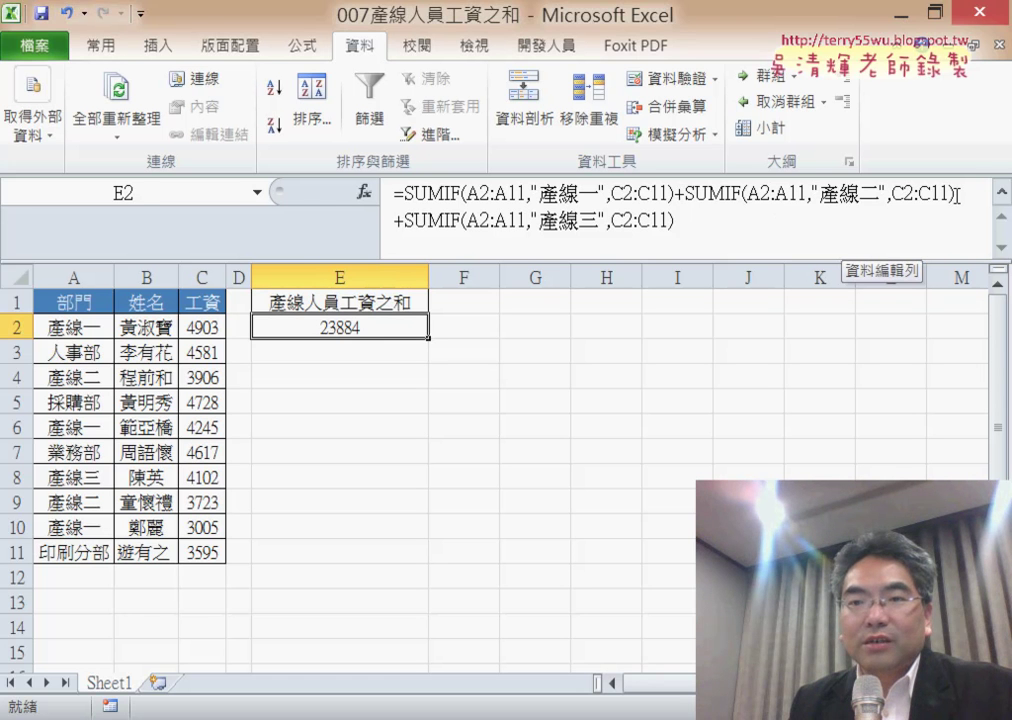
left_click_drag(703, 222, 405, 192)
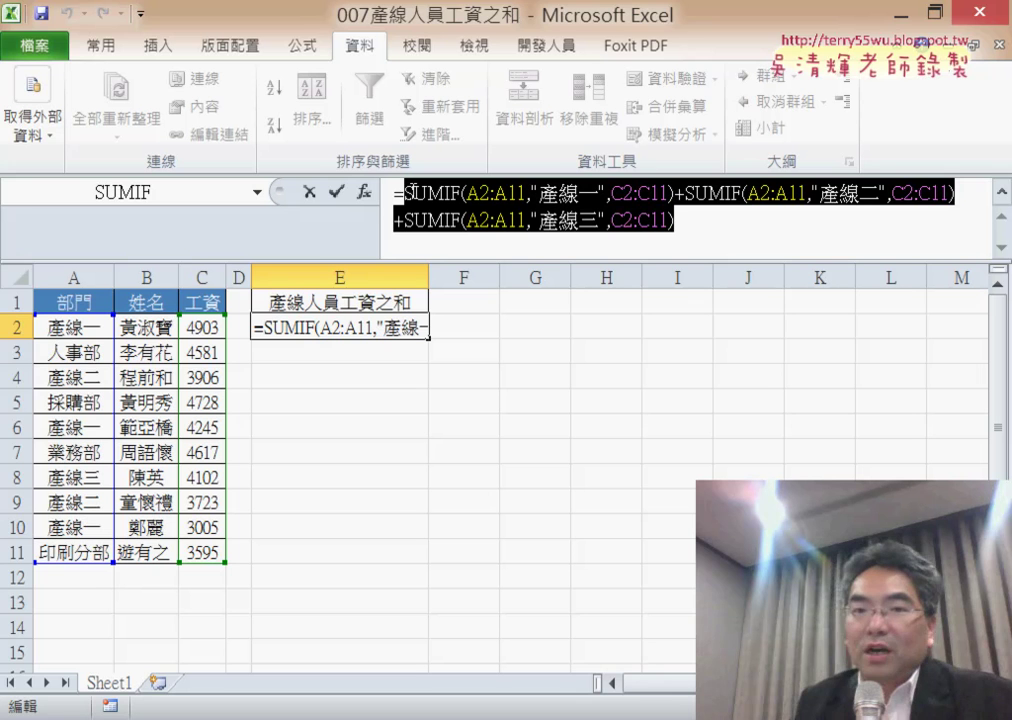
left_click(689, 195)
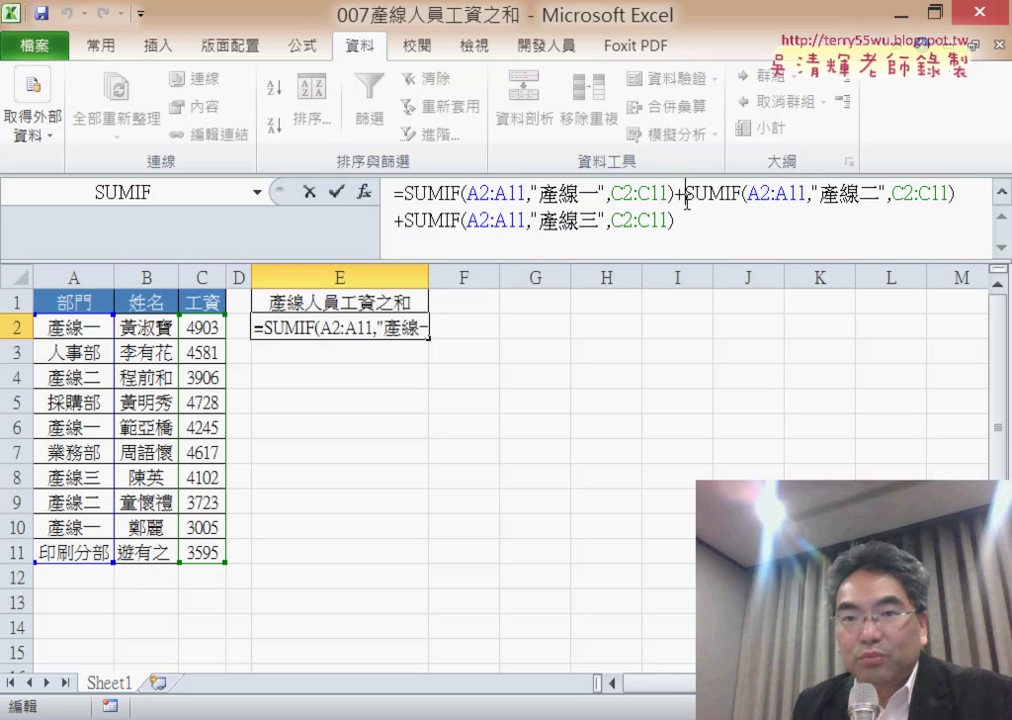
left_click_drag(680, 194, 703, 231)
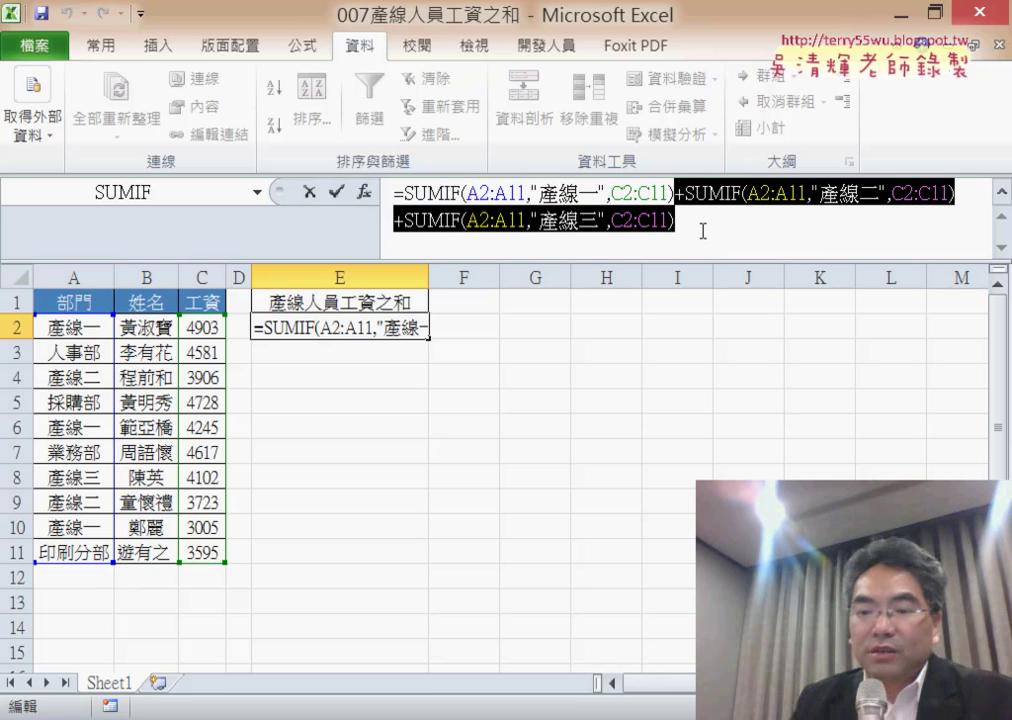
key("Delete")
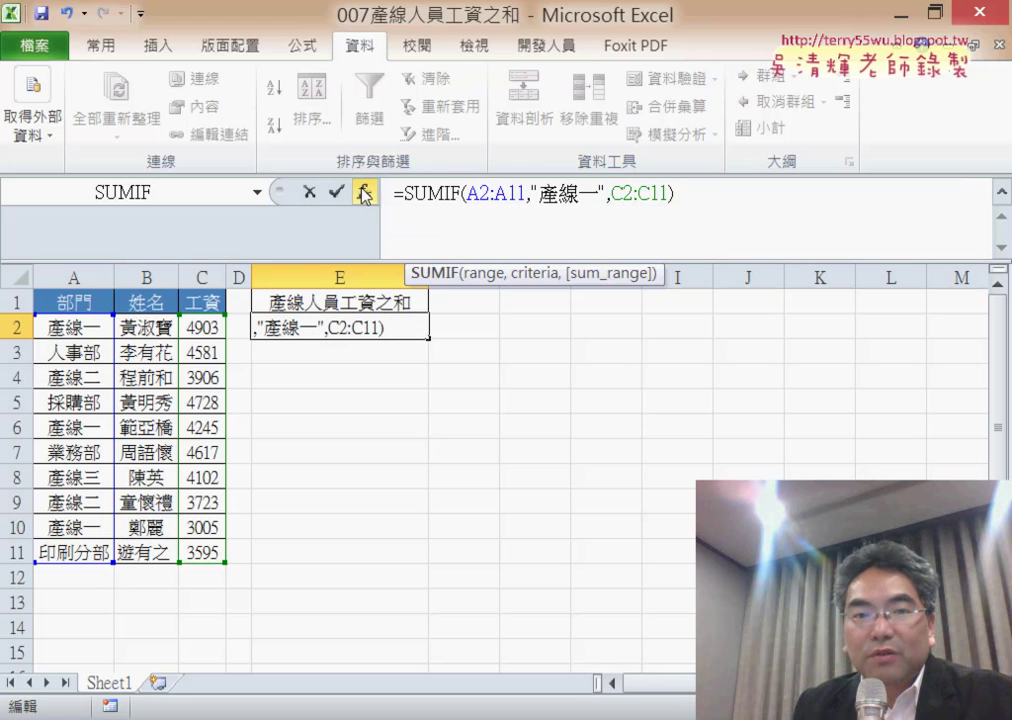
left_click(363, 191)
left_click_drag(470, 210, 567, 231)
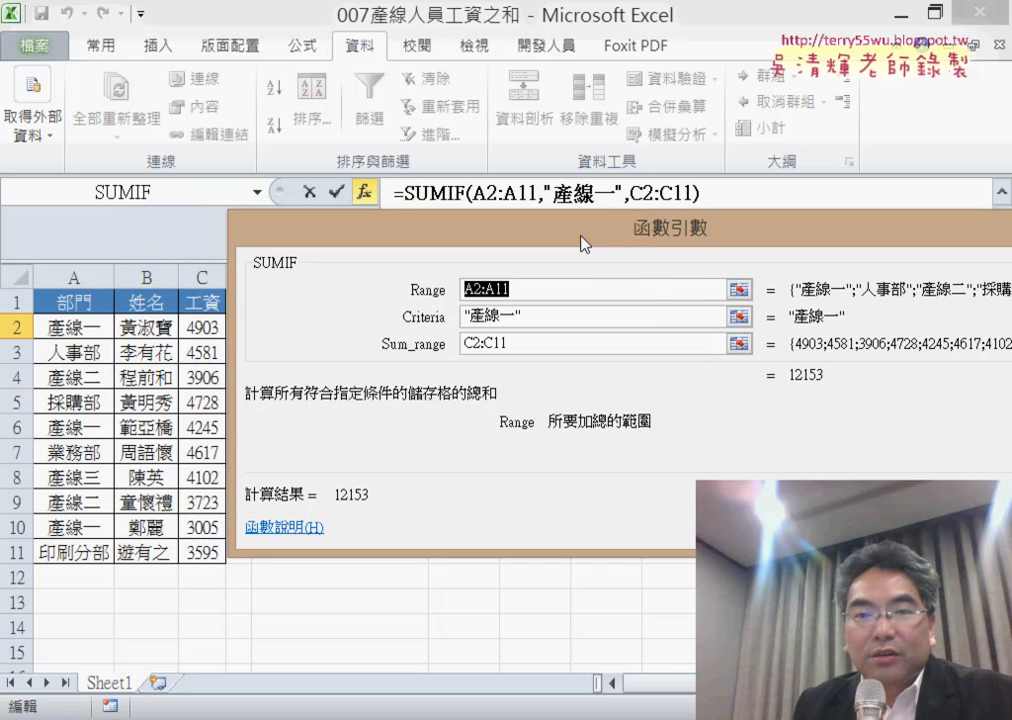
- Replace 一 with ? so the Criteria argument reads 產線?, giving 23884
left_click(518, 316)
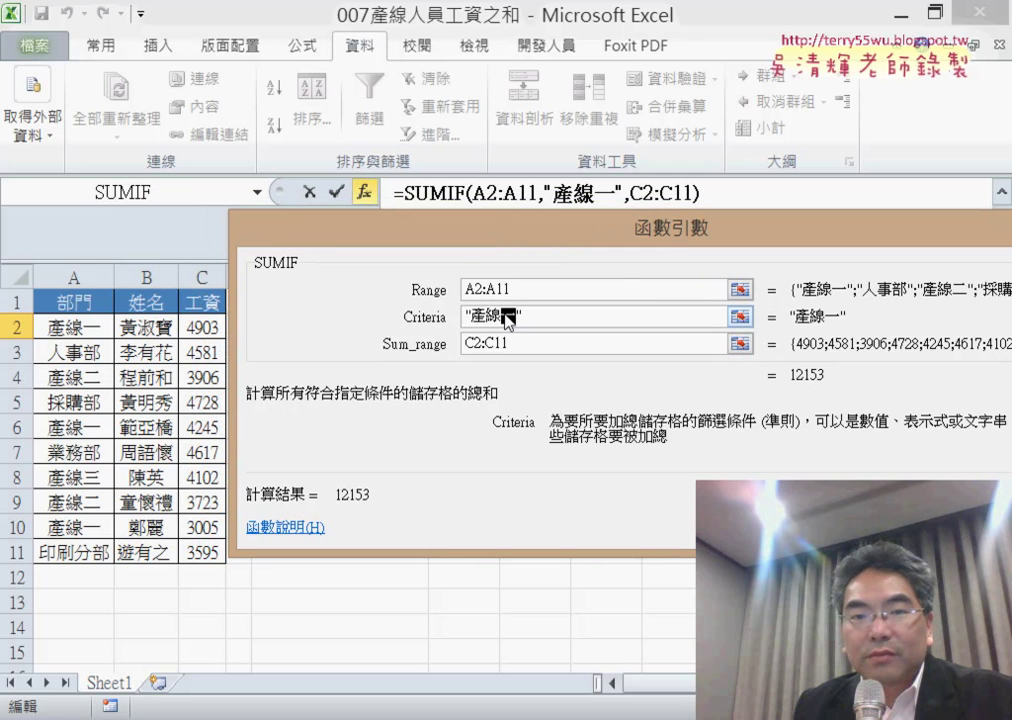
key("Delete")
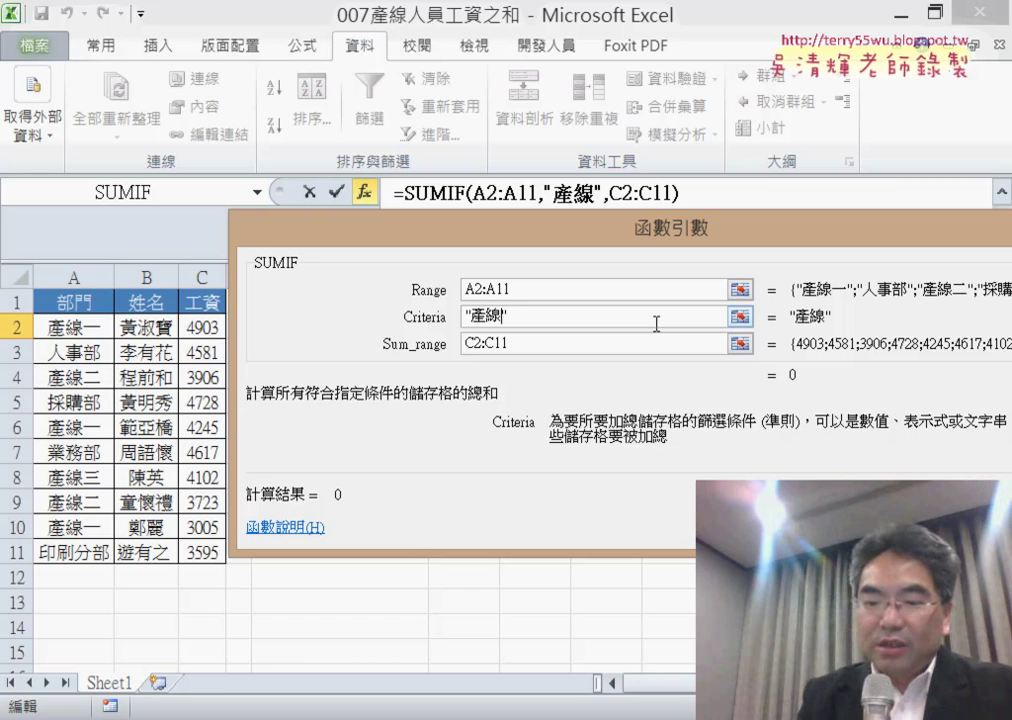
type("?")
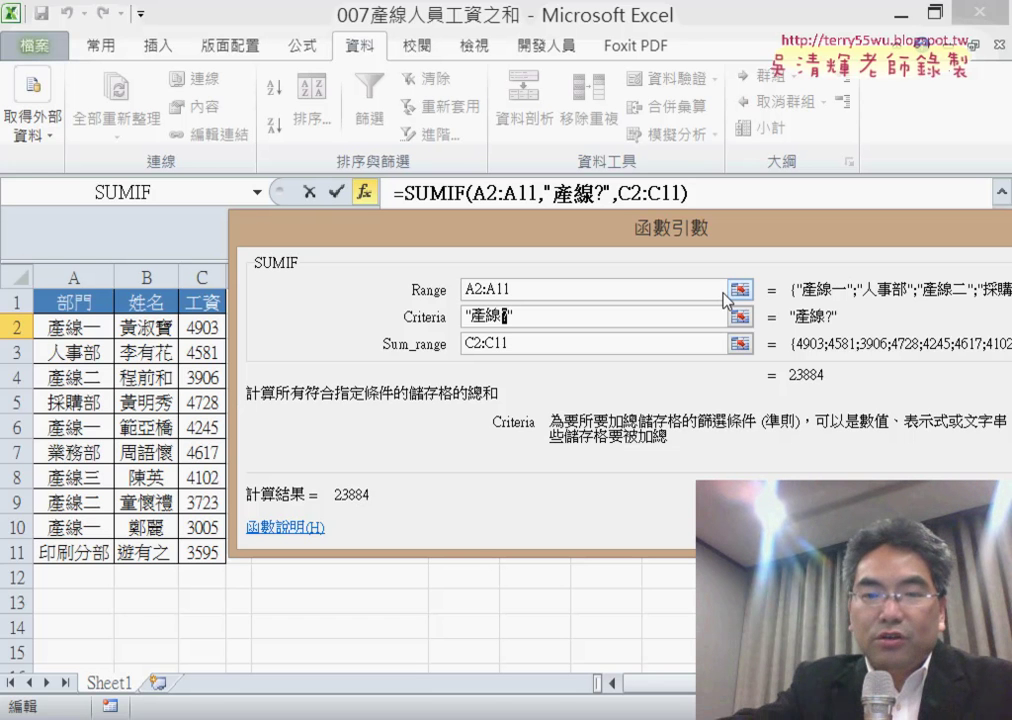
- Change the criterion to 產線* and commit =SUMIF(A2:A11,"產線*",C2:C11) in E2
type("*")
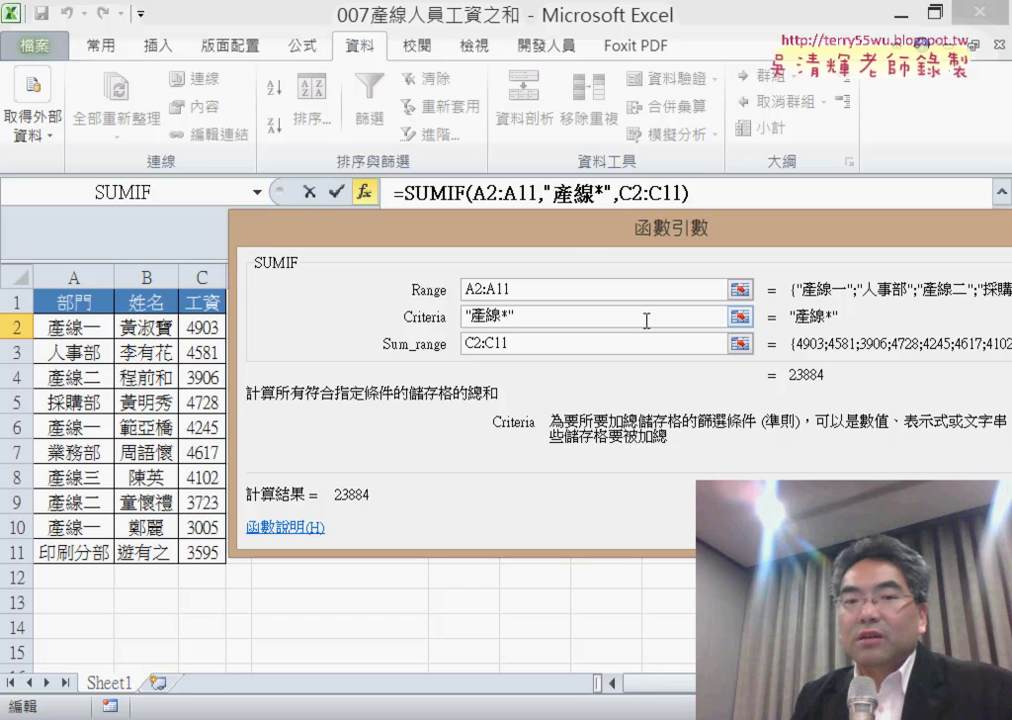
key("Return")
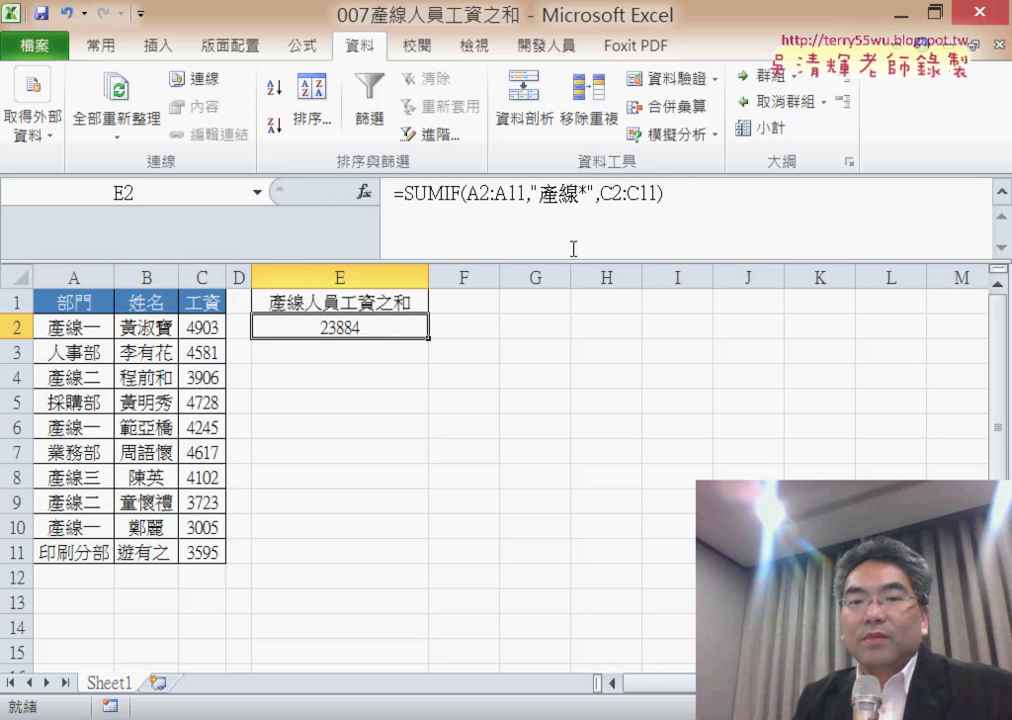
left_click(583, 187)
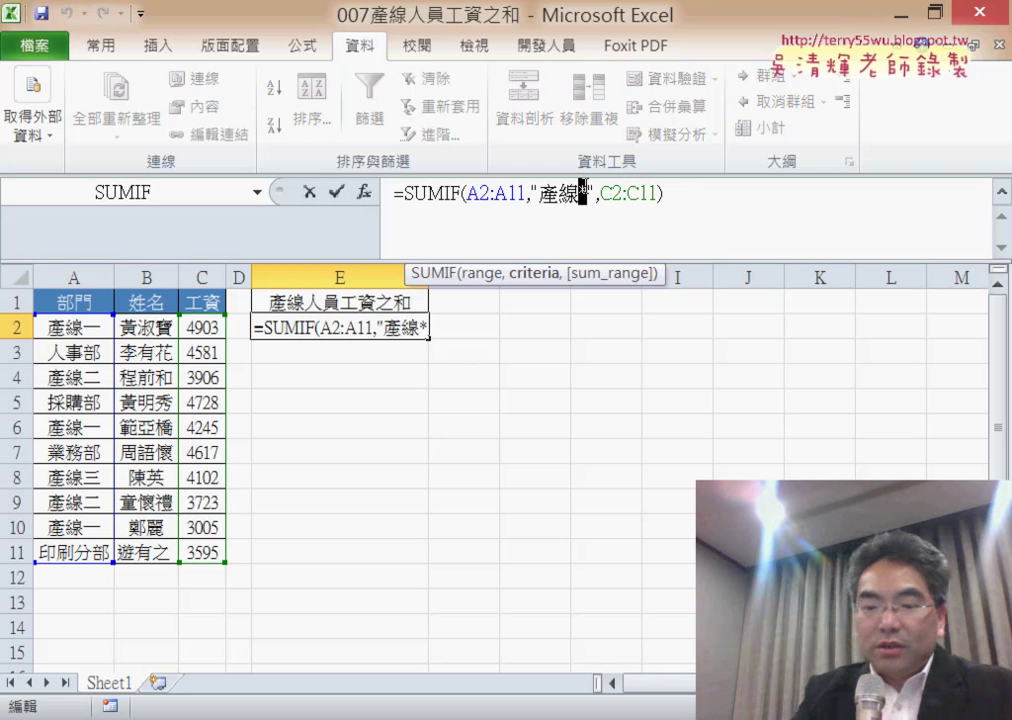
type("?")
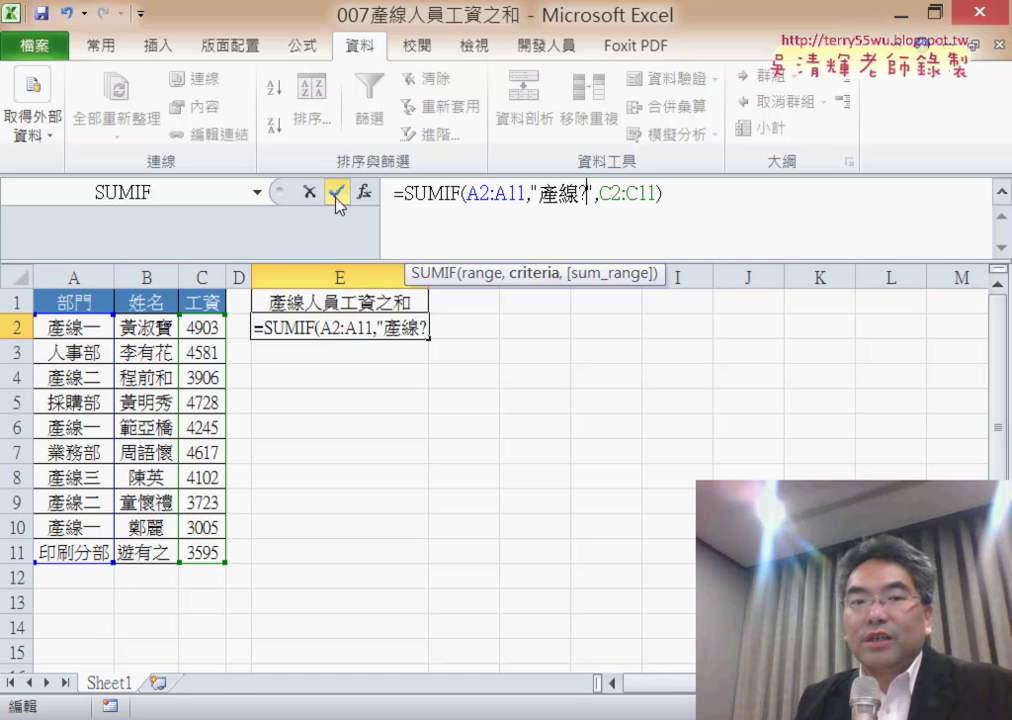
left_click(336, 191)
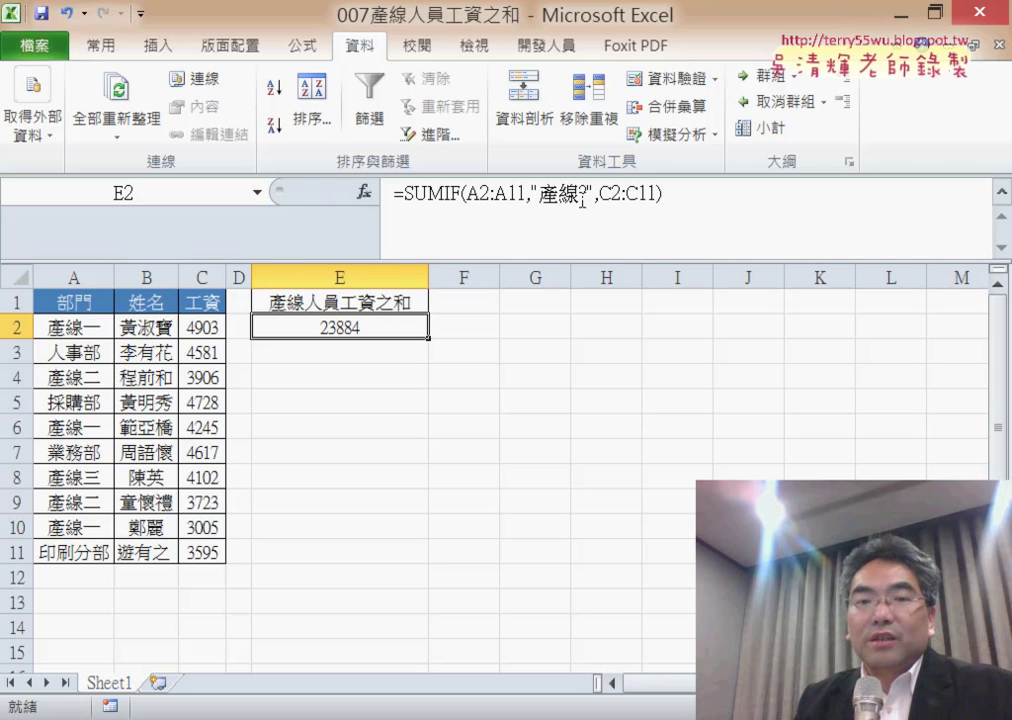
double_click(581, 196)
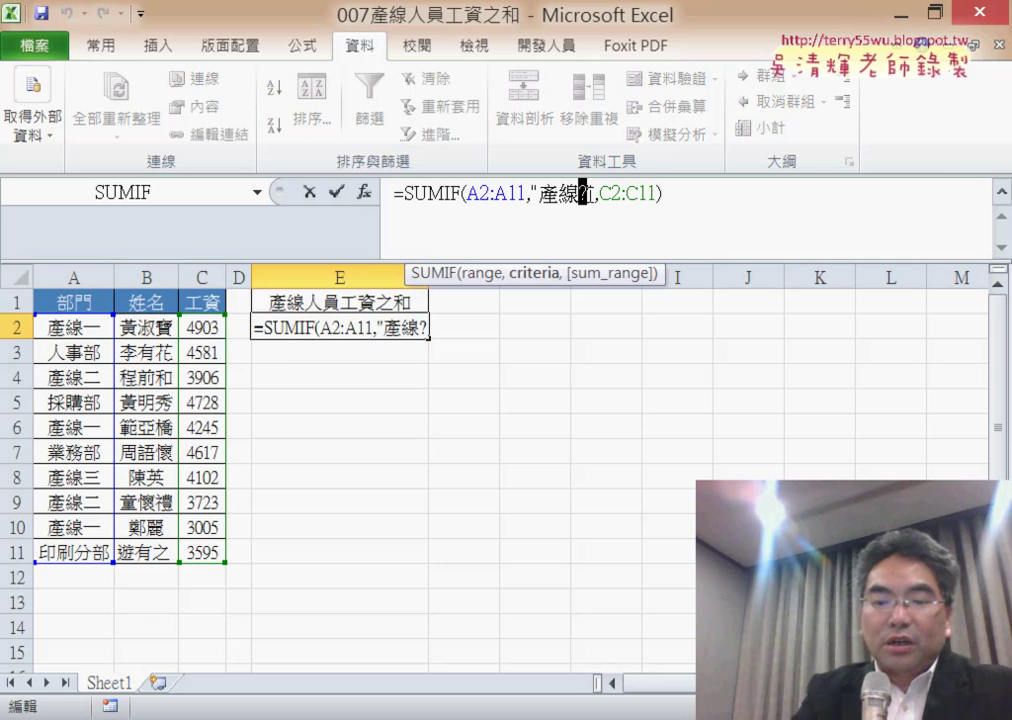
type("*")
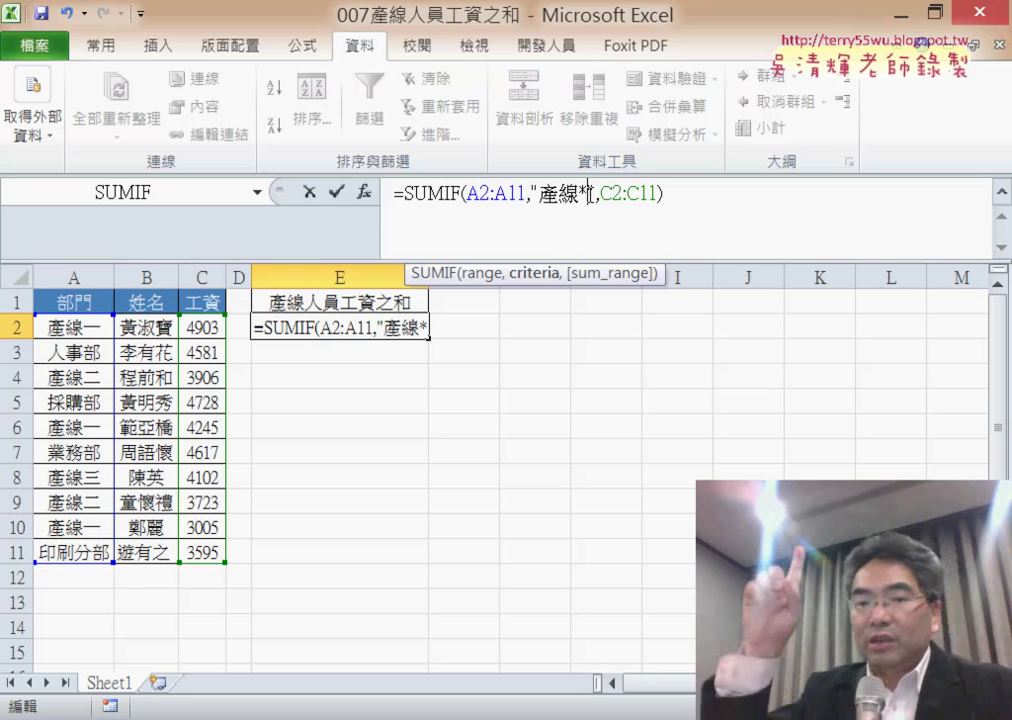
left_click(338, 191)
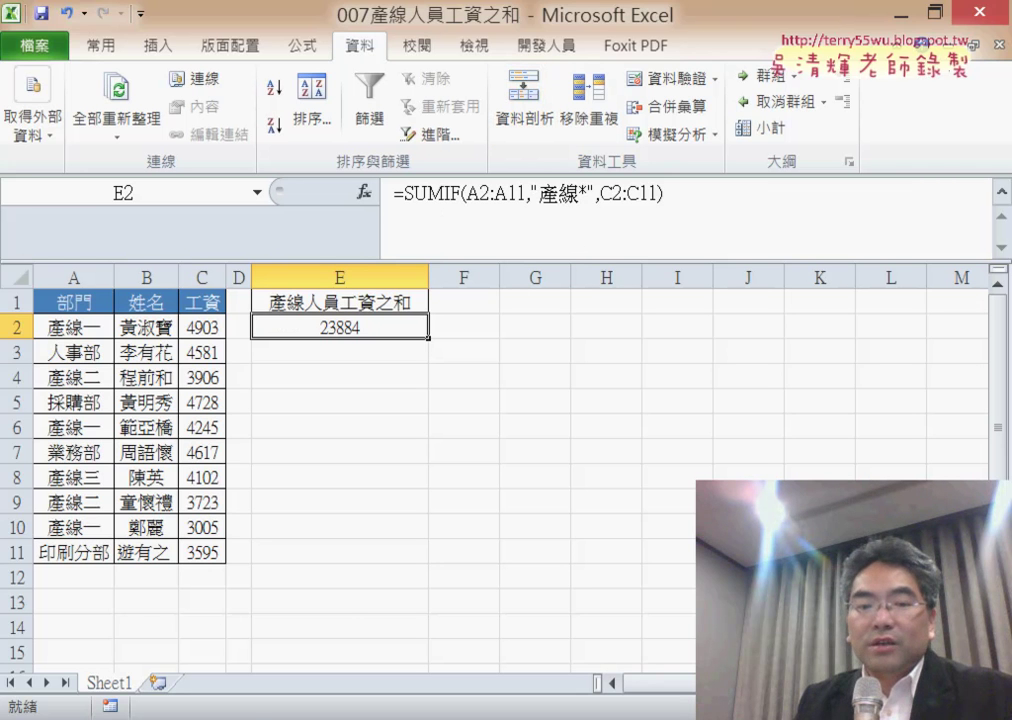
mouse_move(463, 719)
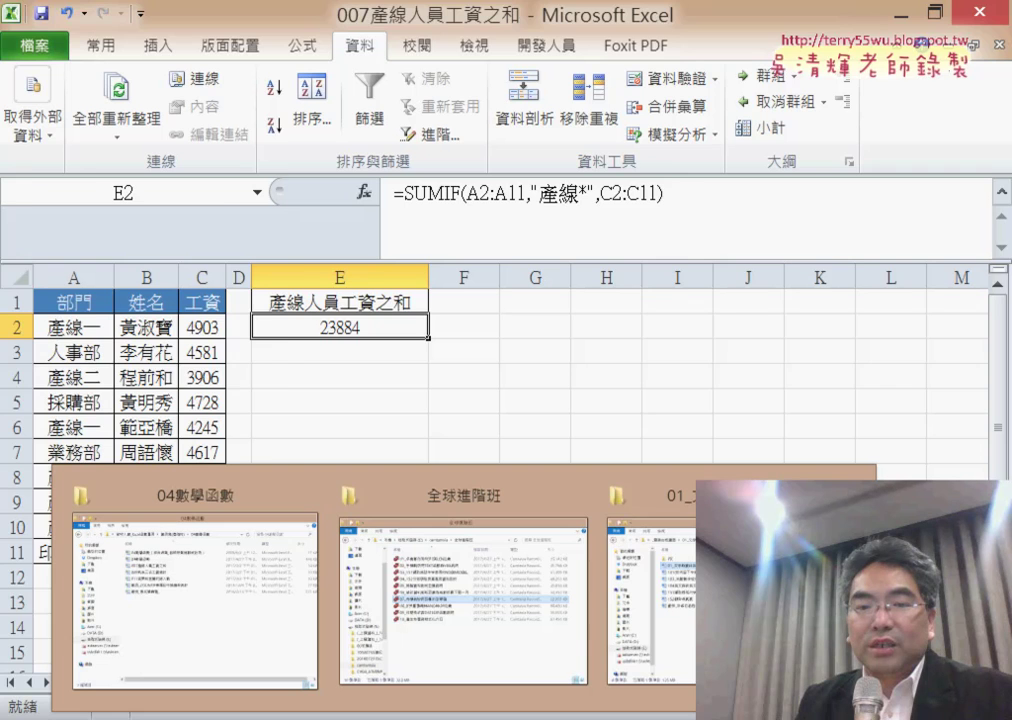
- Open workbook 011苗栗和宜蘭的總人數 from the 04數學函數 folder window
left_click(233, 669)
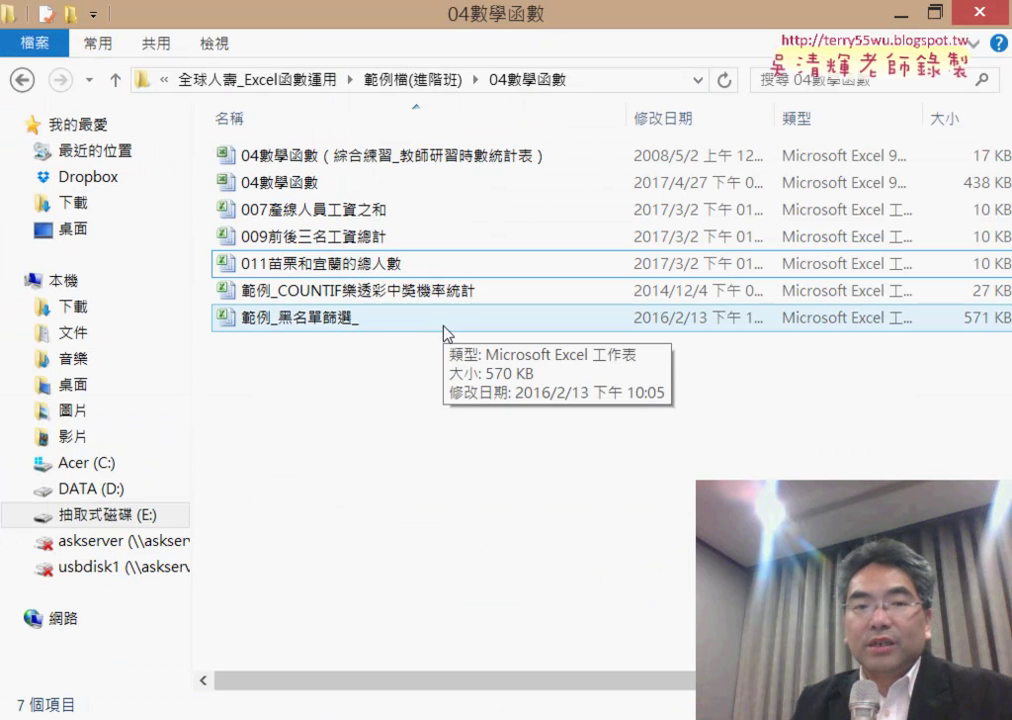
left_click(420, 268)
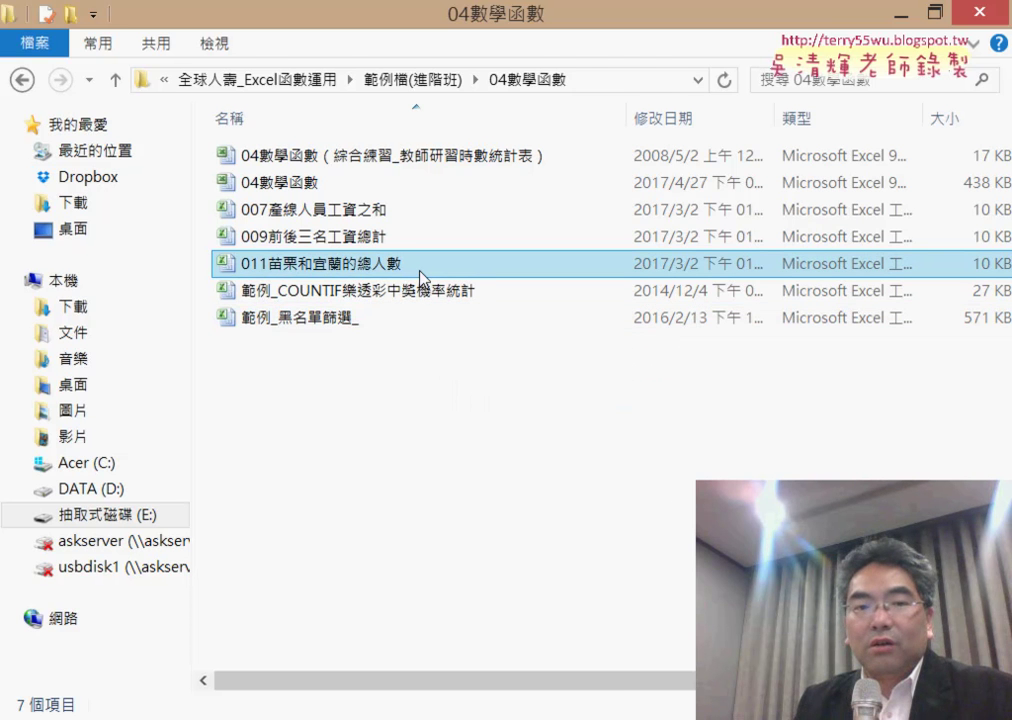
double_click(434, 268)
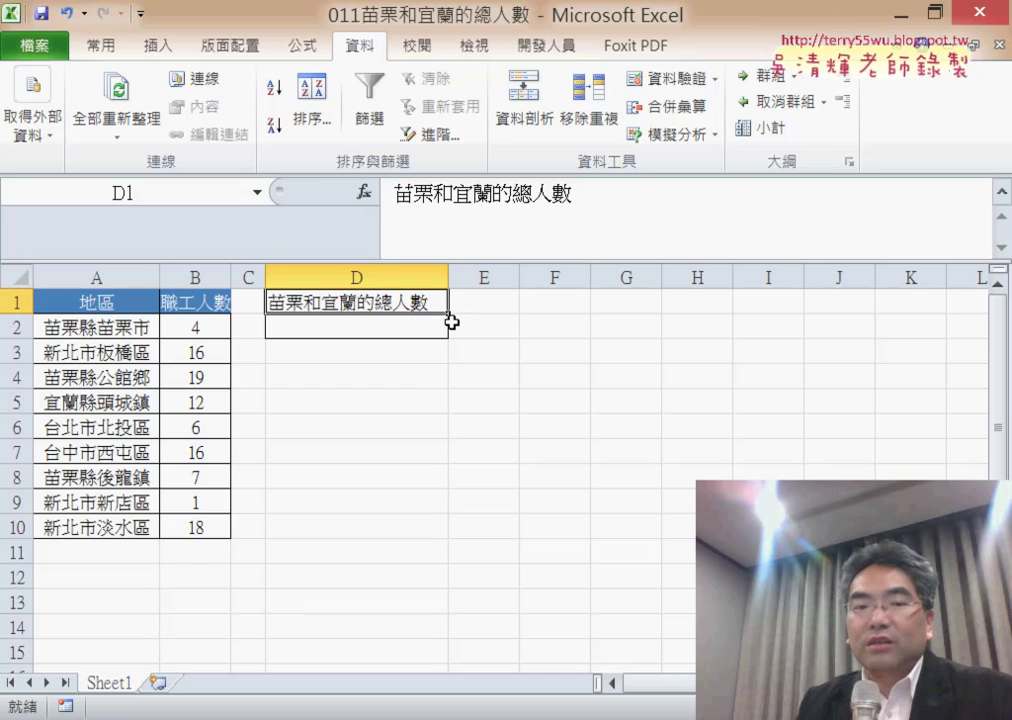
left_click(426, 327)
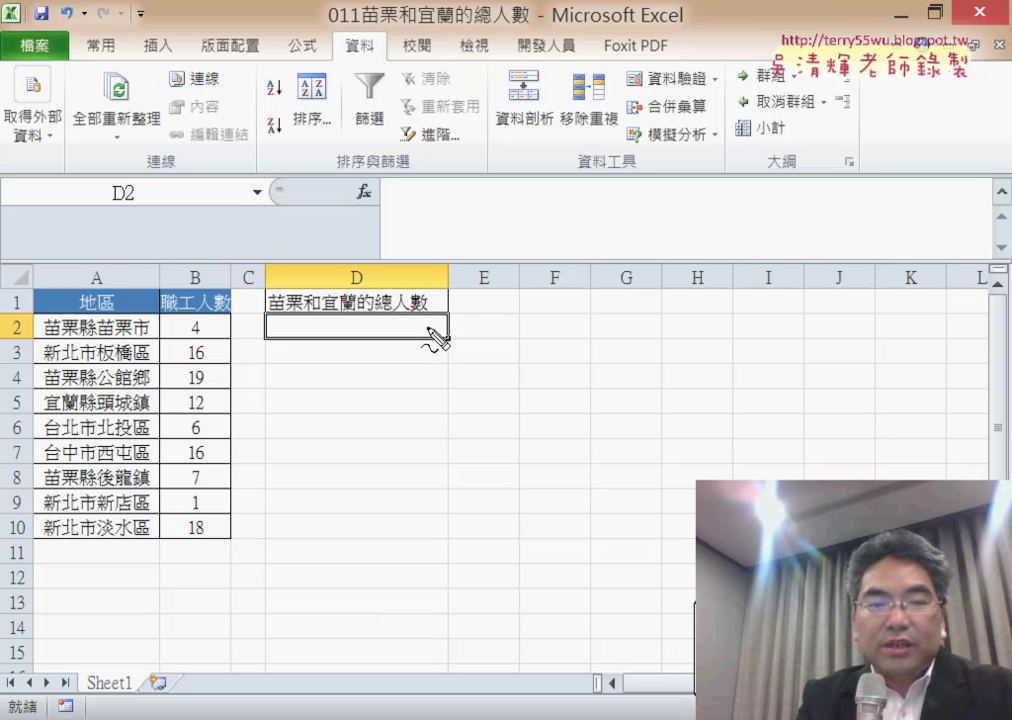
left_click_drag(100, 268, 110, 292)
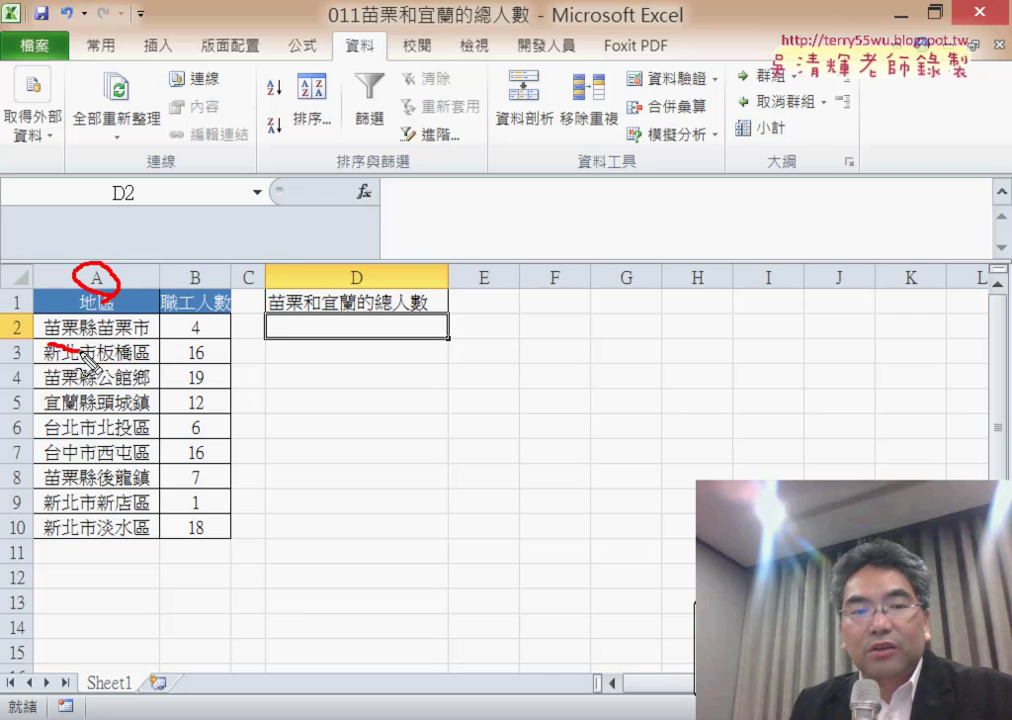
left_click_drag(45, 349, 80, 345)
left_click_drag(45, 411, 76, 416)
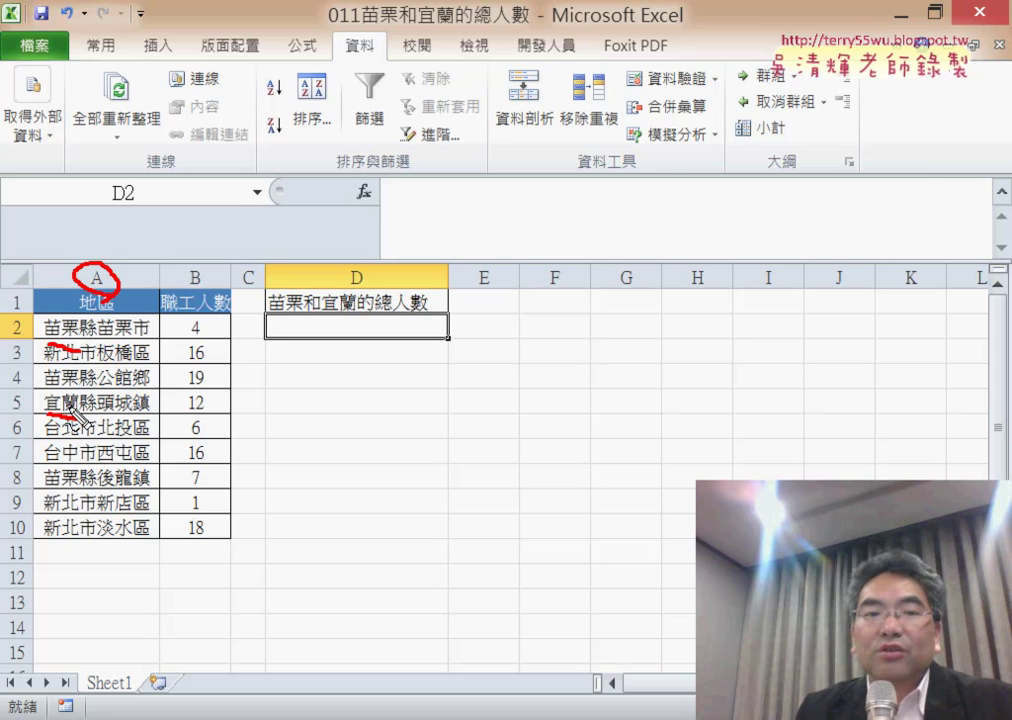
key("Escape")
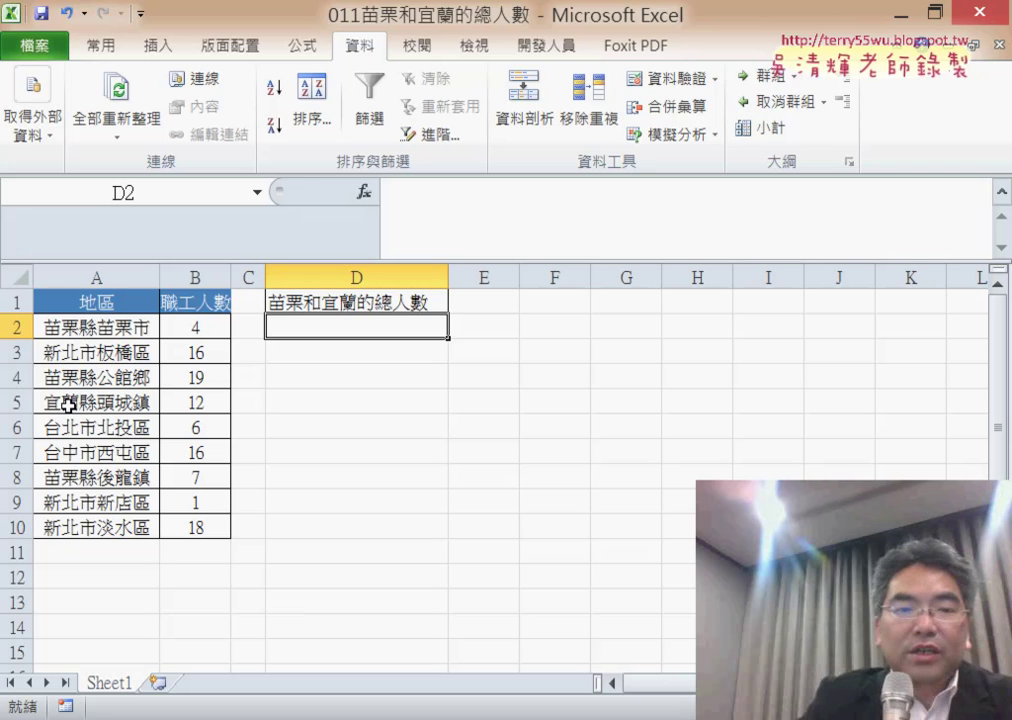
left_click(301, 292)
double_click(271, 300)
left_click_drag(303, 300, 272, 300)
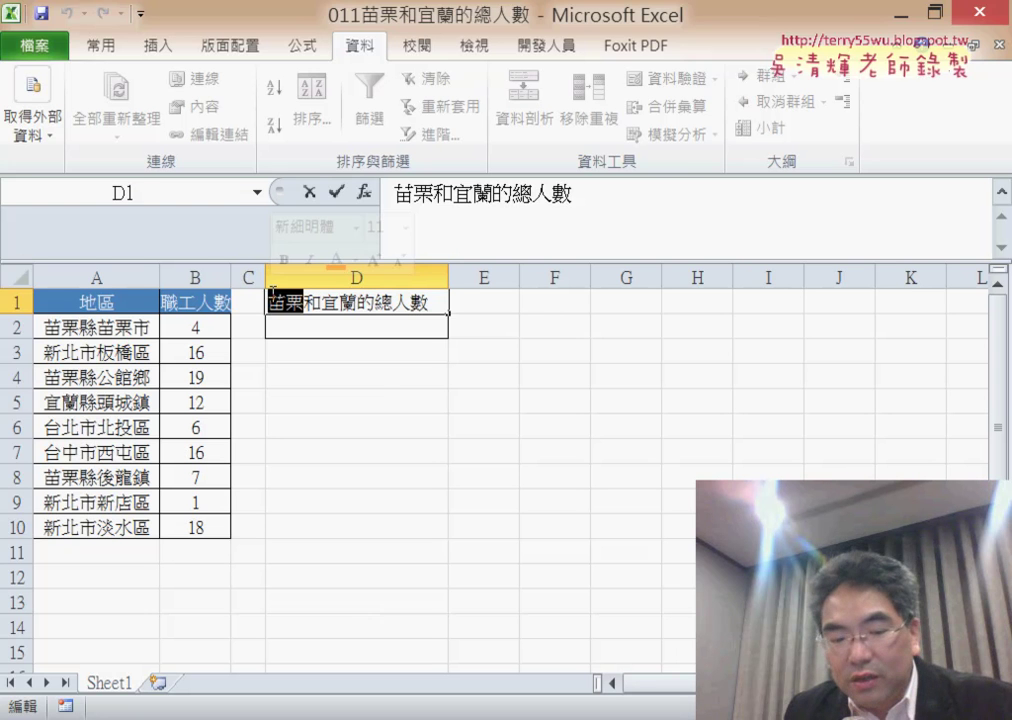
left_click(410, 395)
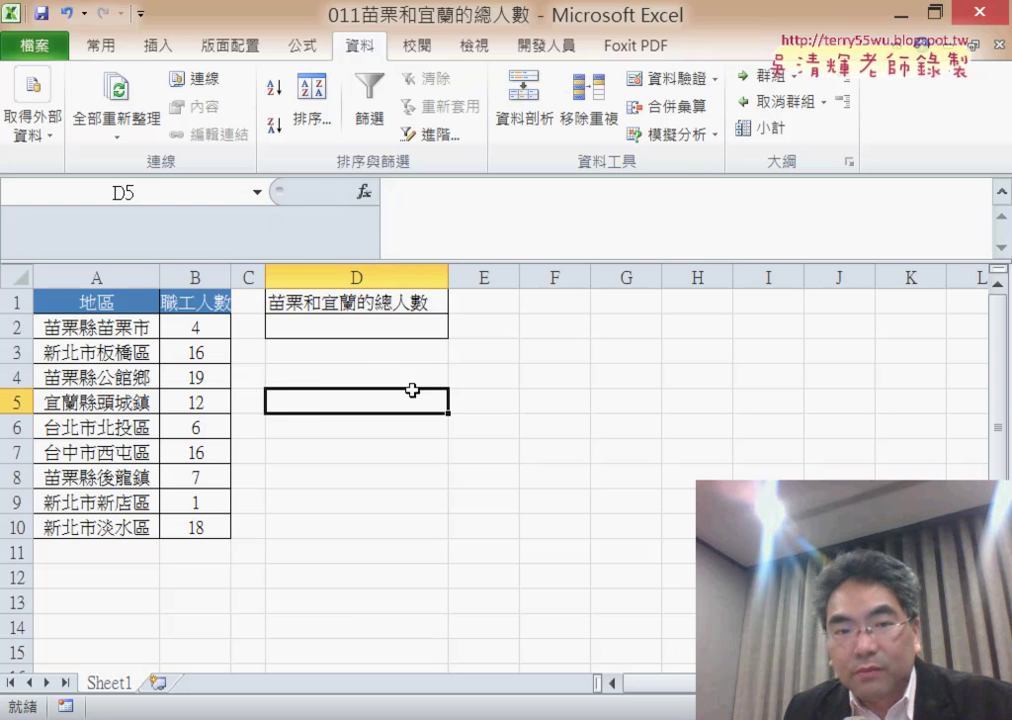
- Start a SUMIF in D5 with range A2:A10 and criterion 苗栗
left_click(366, 196)
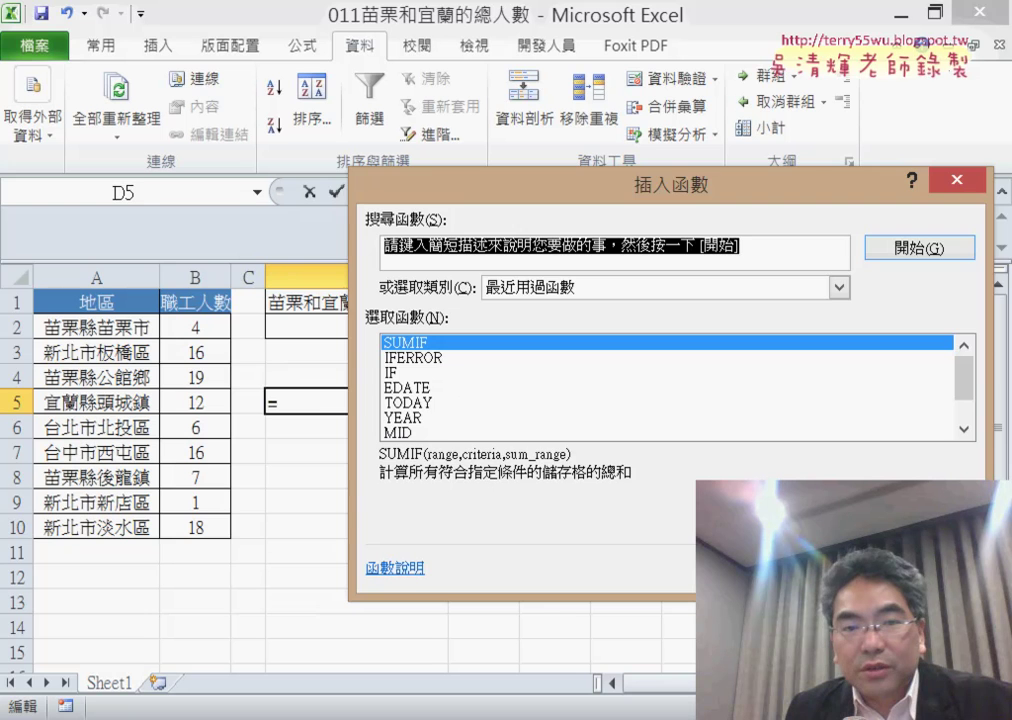
key("Return")
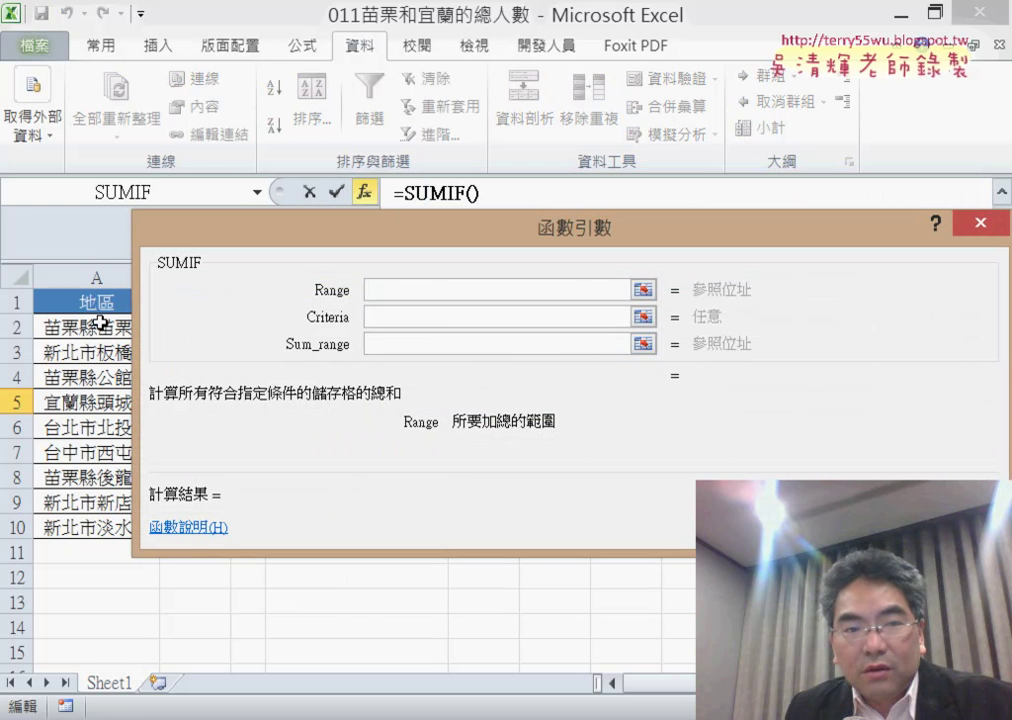
left_click_drag(100, 322, 100, 527)
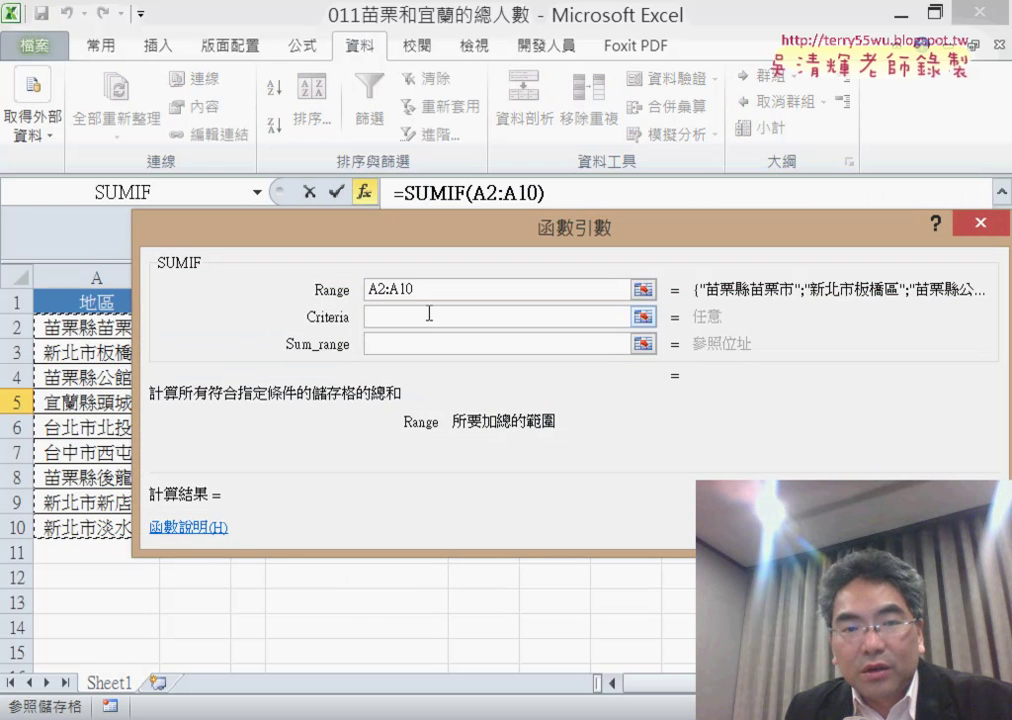
left_click(452, 317)
type("苗栗")
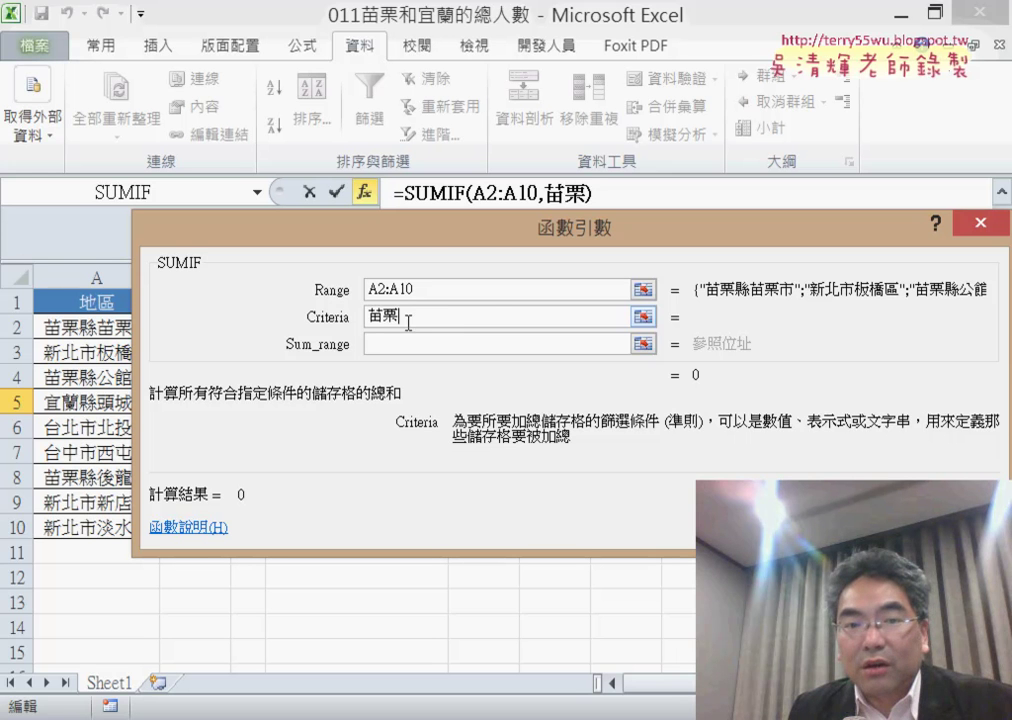
left_click(404, 343)
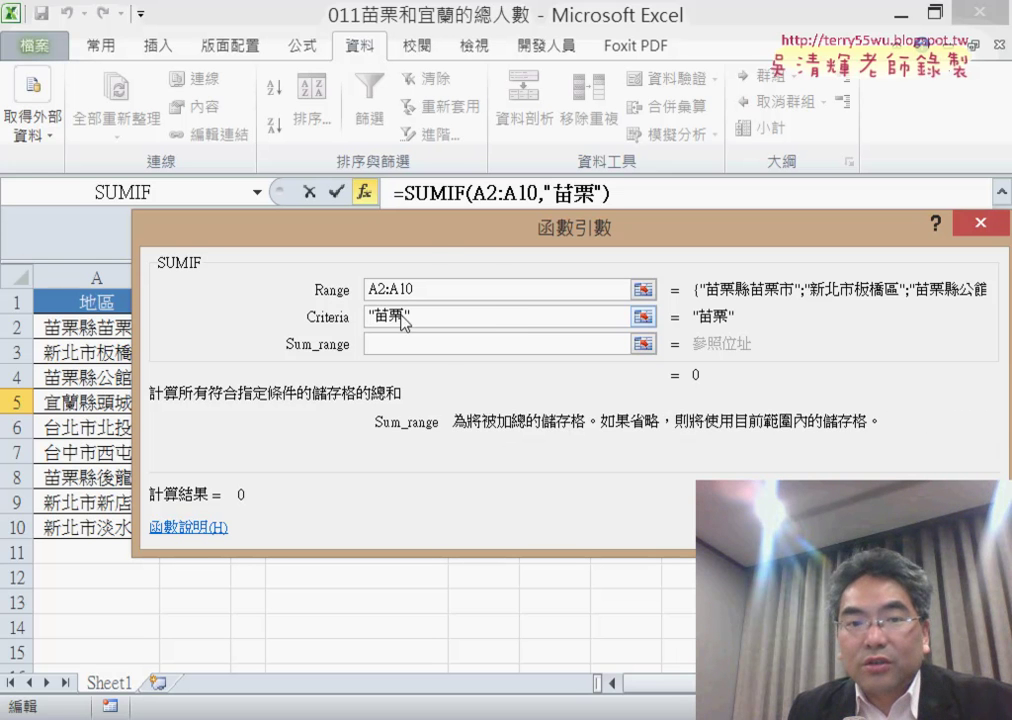
- Make the criterion 苗栗*, set sum range B2:B10 and commit, totalling 30
left_click(403, 318)
left_click_drag(430, 228, 534, 251)
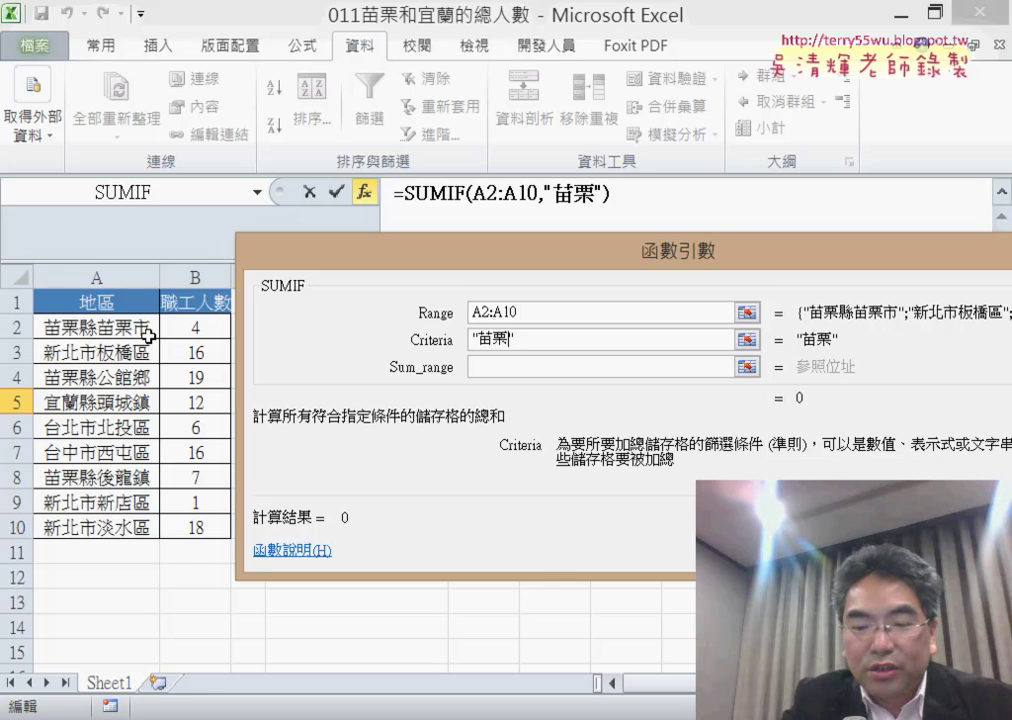
type("*")
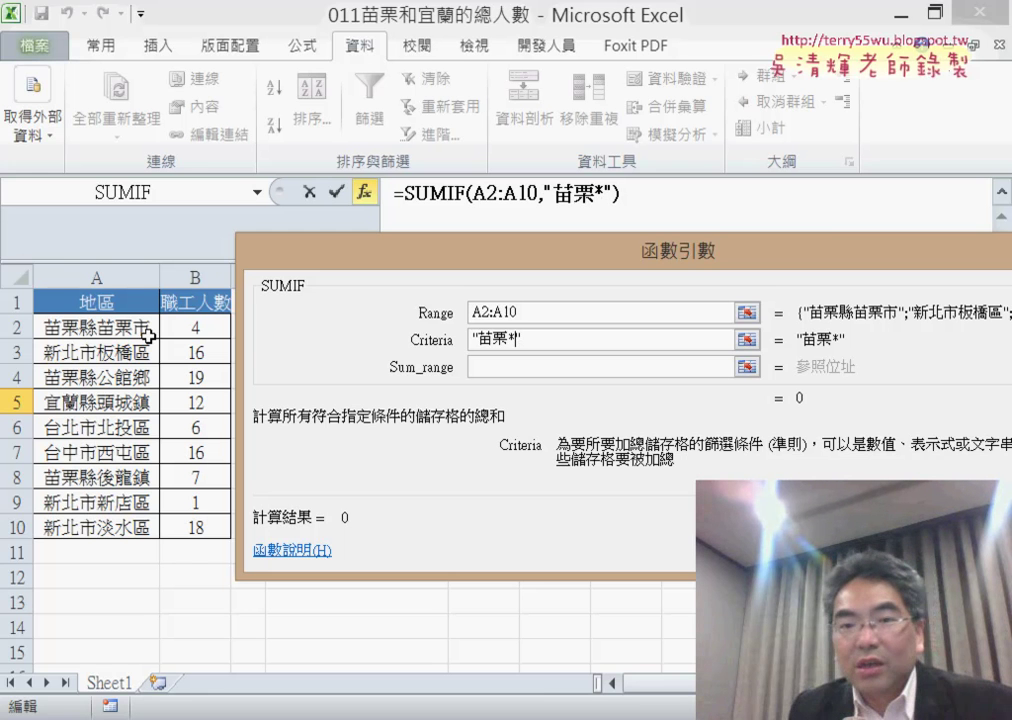
key("Tab")
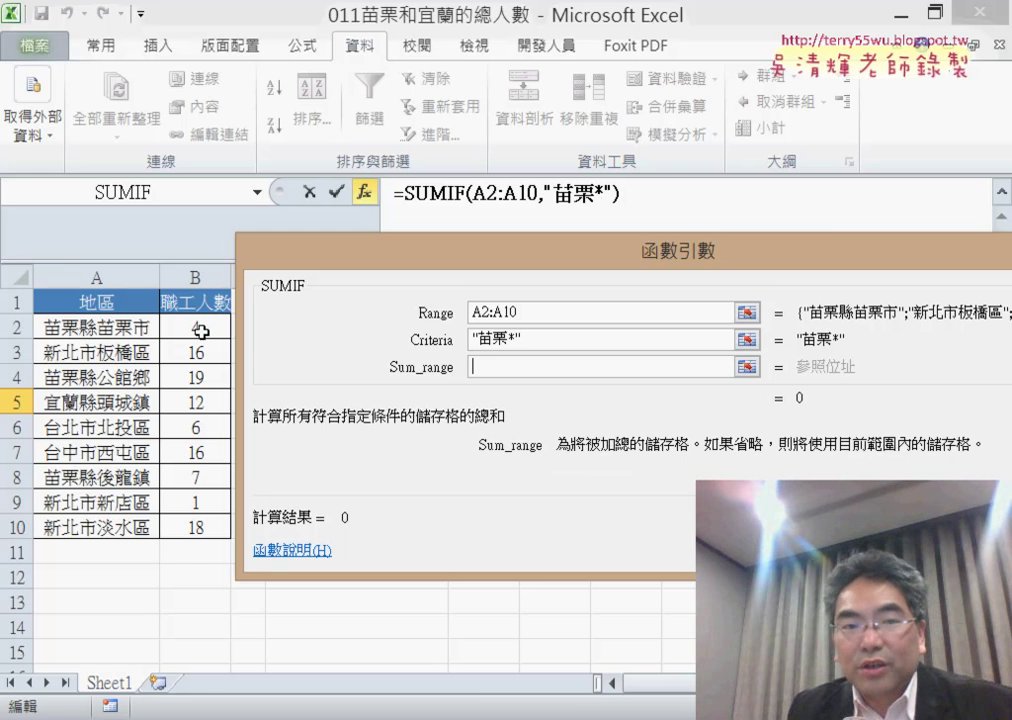
left_click_drag(201, 332, 197, 526)
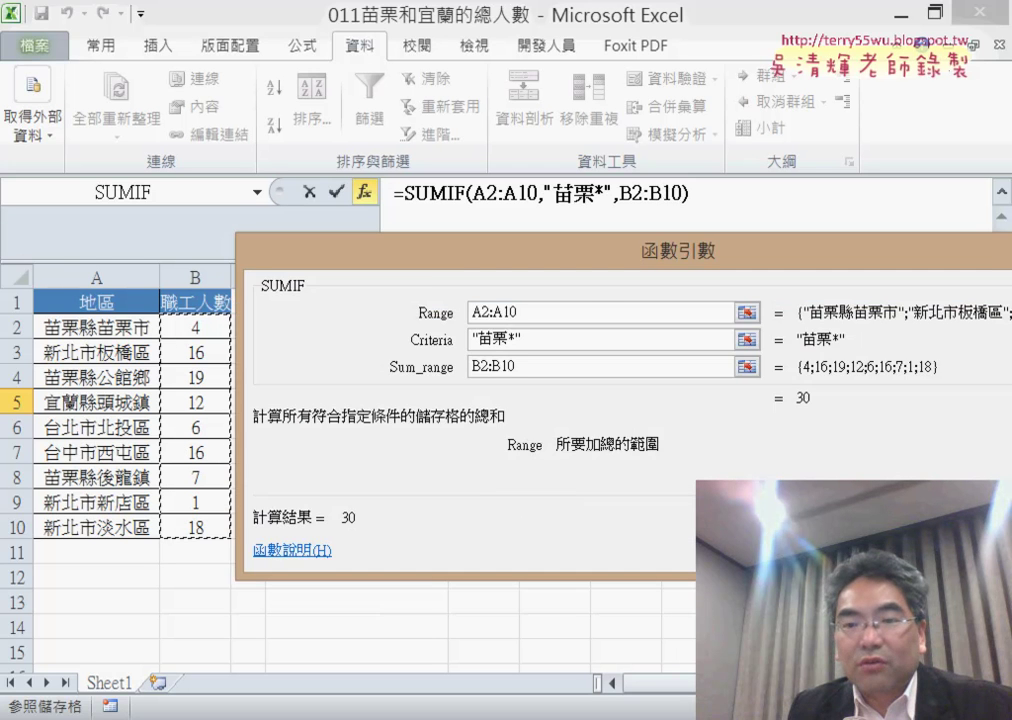
key("Return")
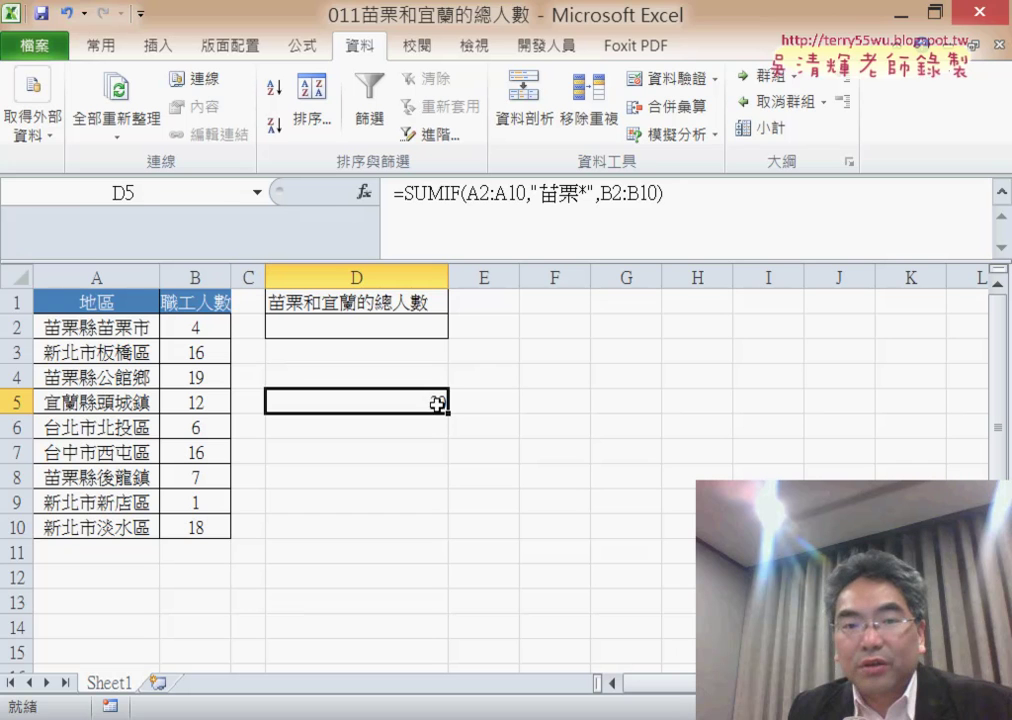
- Copy the 苗栗* SUMIF formula into D2 and clear the trial formula from D5
left_click_drag(660, 221, 397, 182)
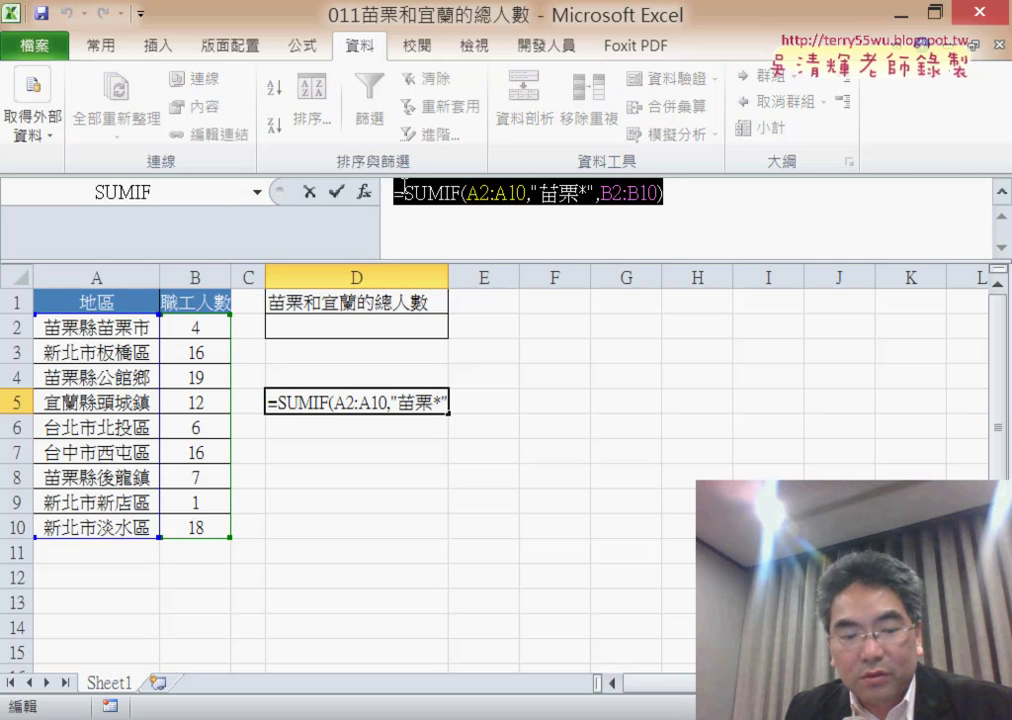
key("Delete")
key("Escape")
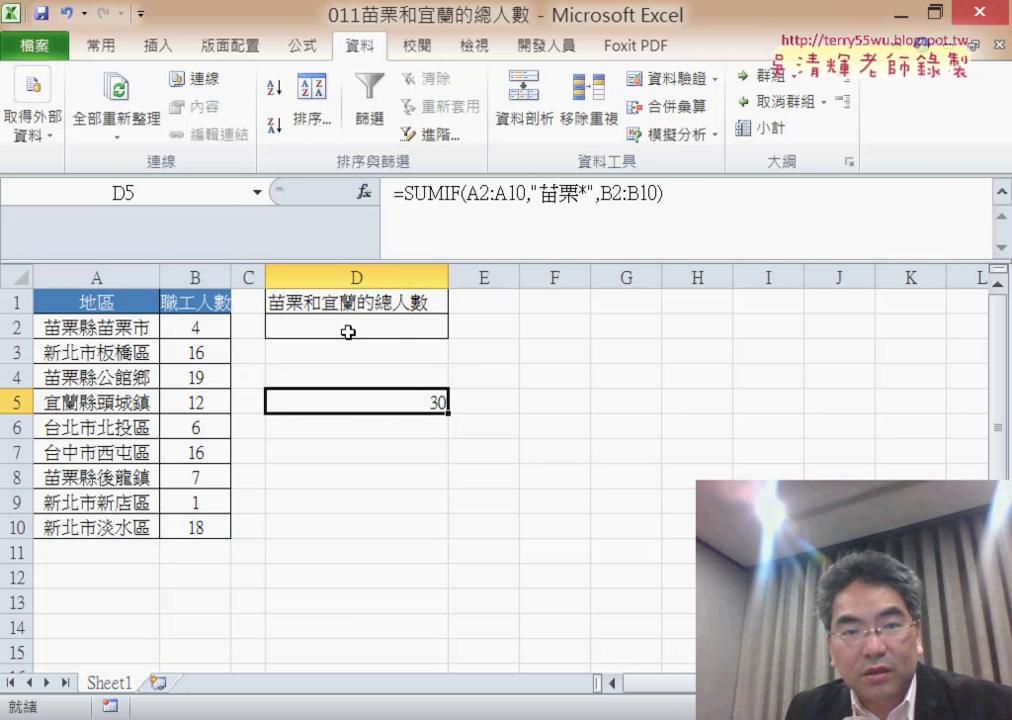
left_click(348, 332)
type("=SUMIF(A2:A10,\"苗栗*\",B2:B10)")
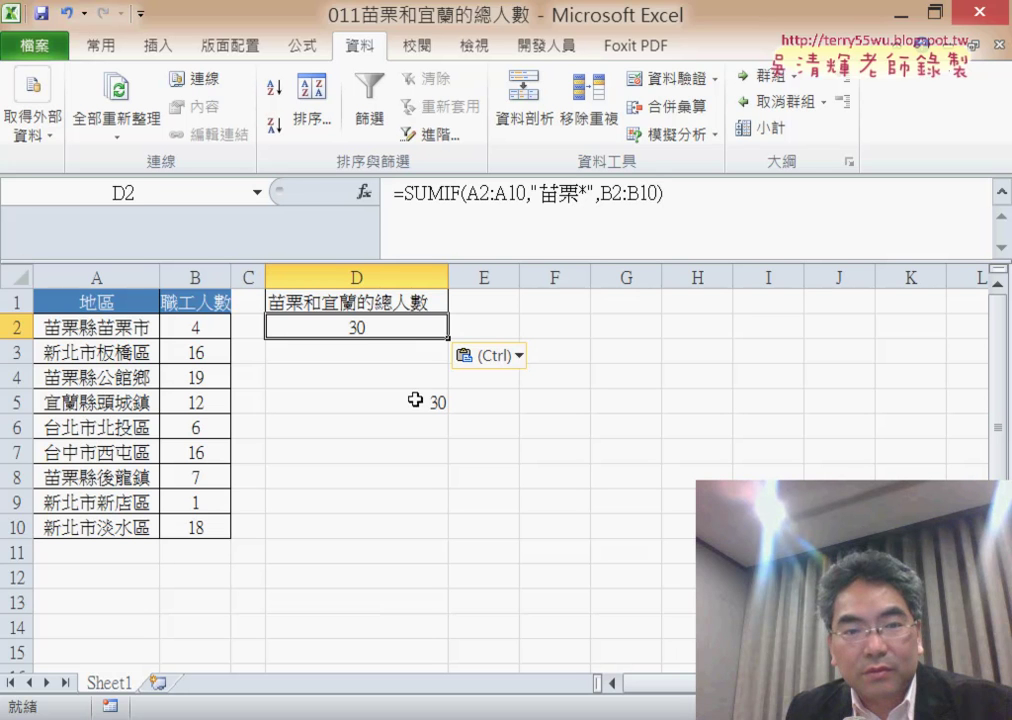
left_click(415, 400)
key("Delete")
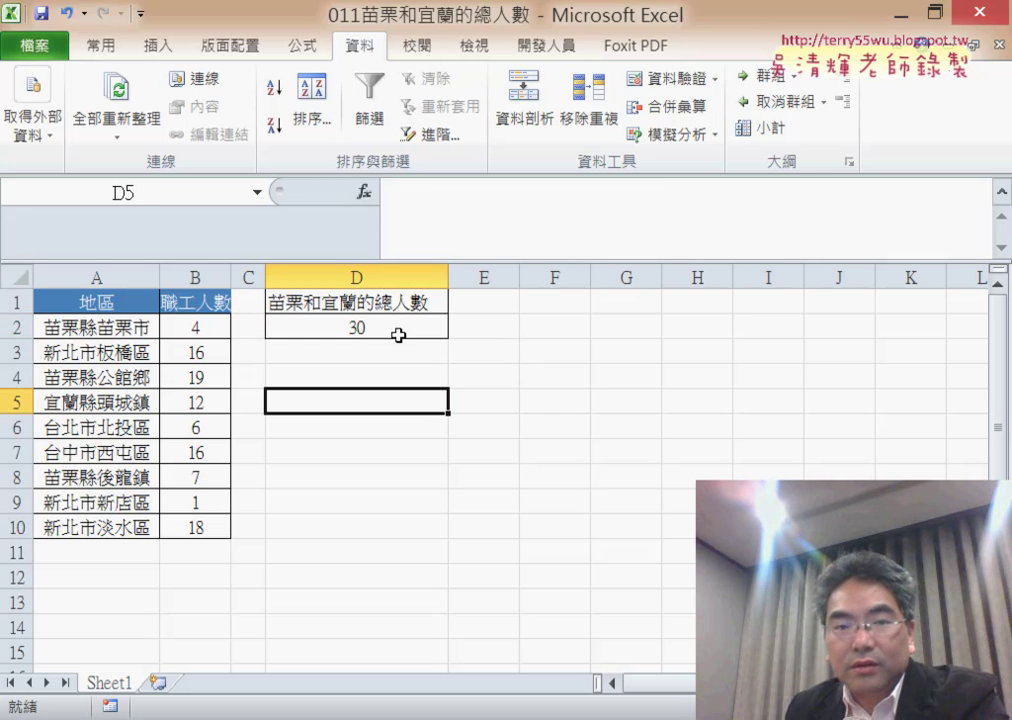
- Review D2's formula against the D1 heading and start editing at the formula's end
left_click(398, 335)
left_click(352, 297)
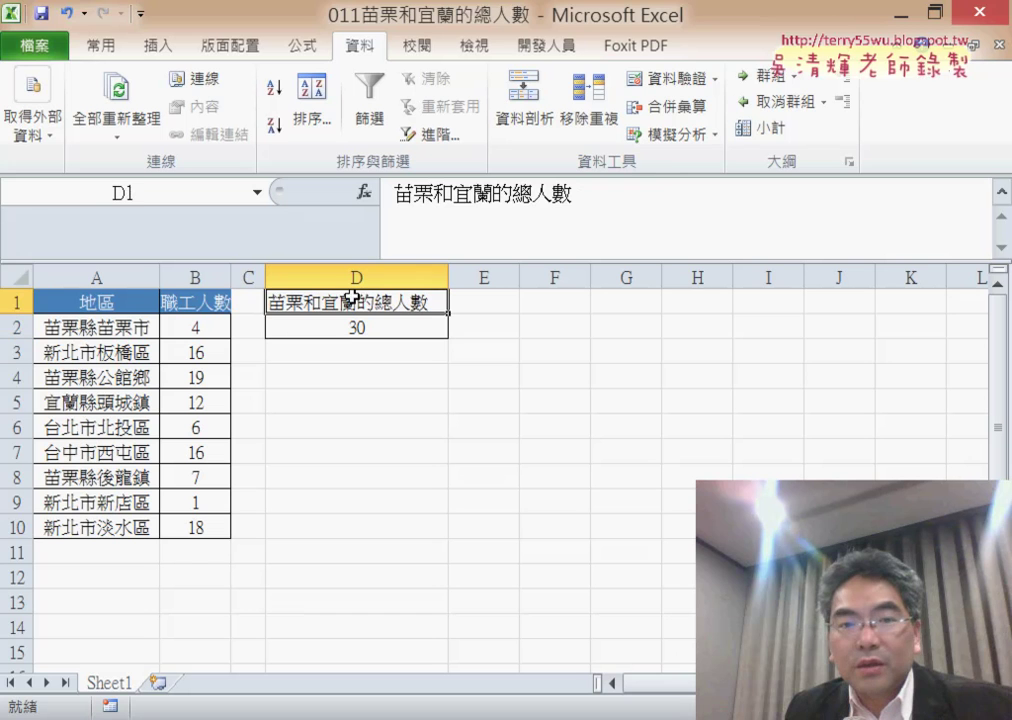
left_click_drag(454, 196, 494, 196)
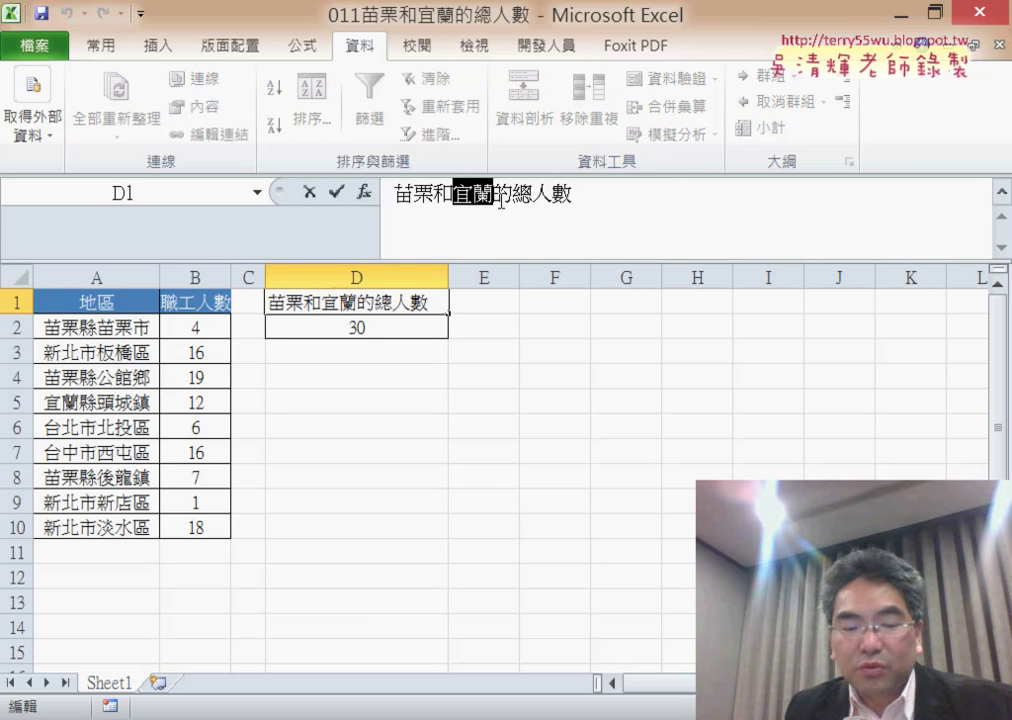
left_click(310, 191)
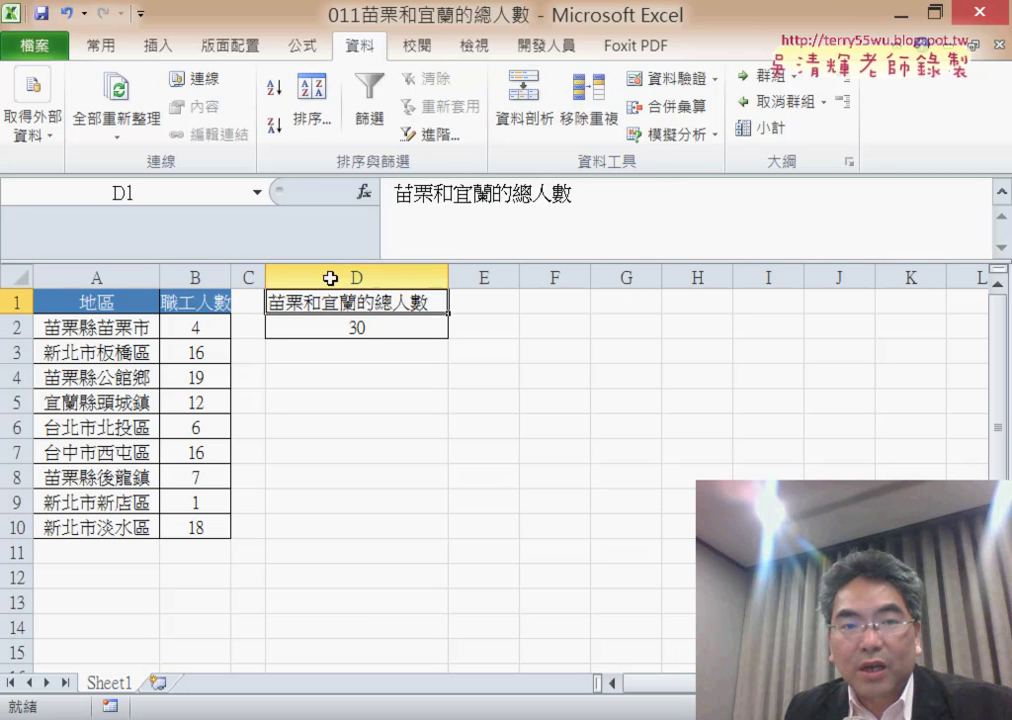
key("Down")
left_click(673, 197)
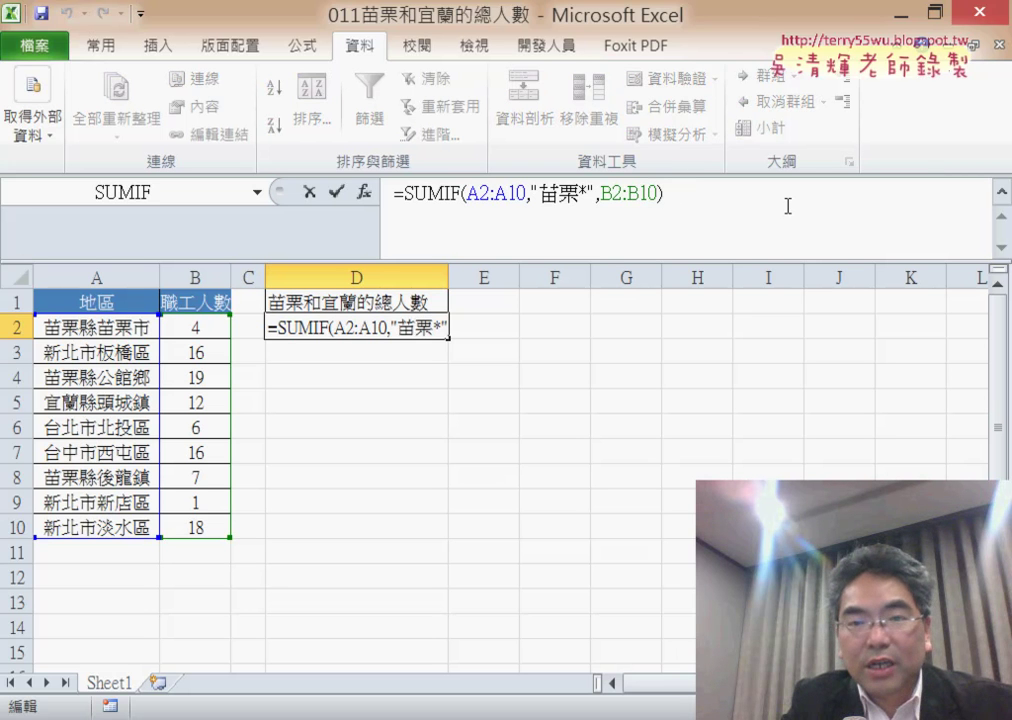
type("儿")
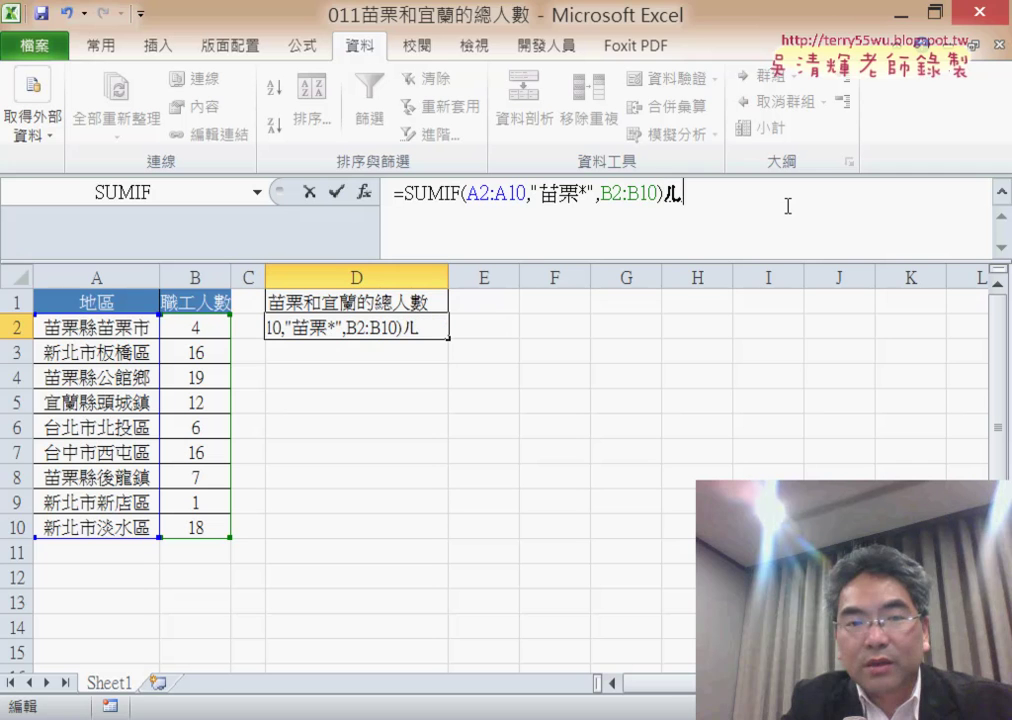
key("BackSpace")
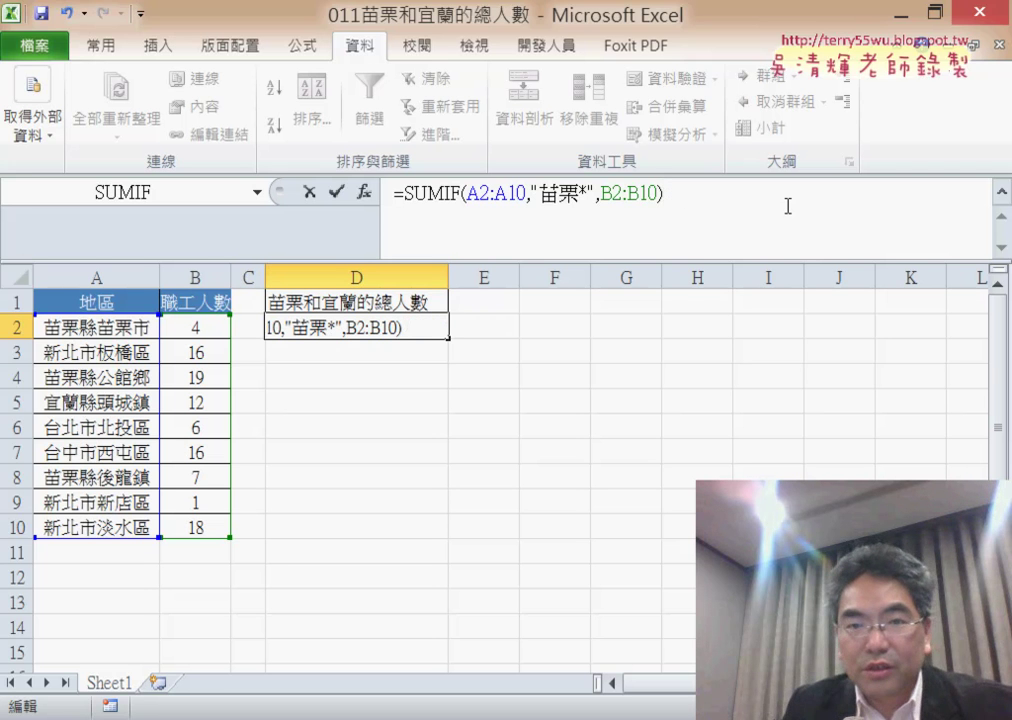
- Append a second SUMIF with criterion 宜蘭* to D2 and commit, totalling 42
left_click_drag(663, 193, 401, 196)
key("ctrl+c")
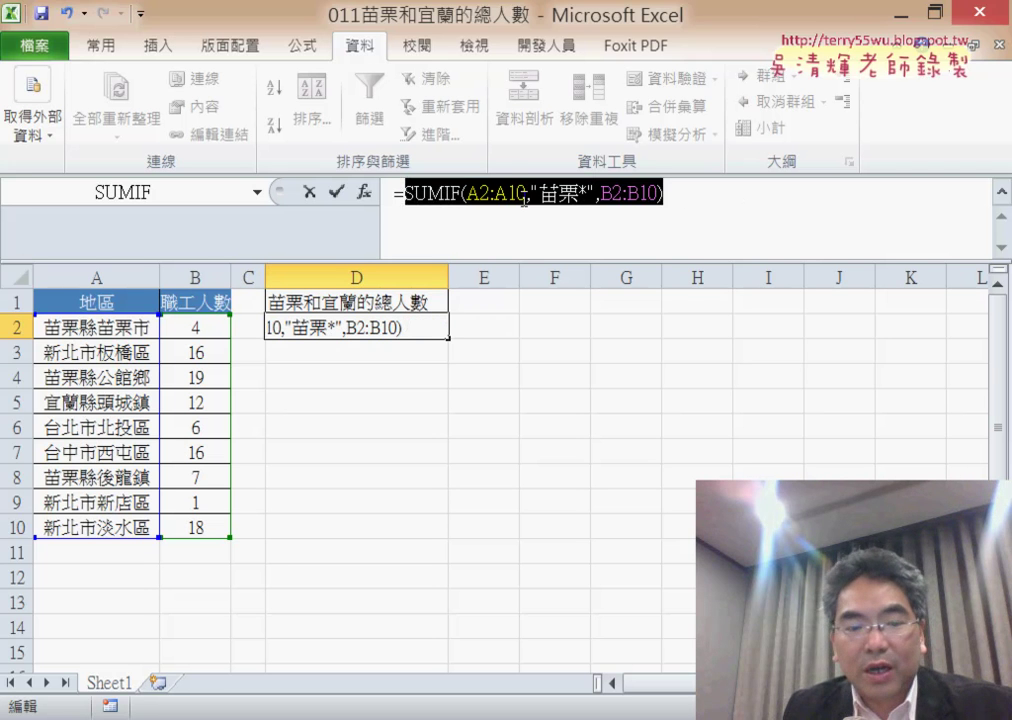
left_click(826, 190)
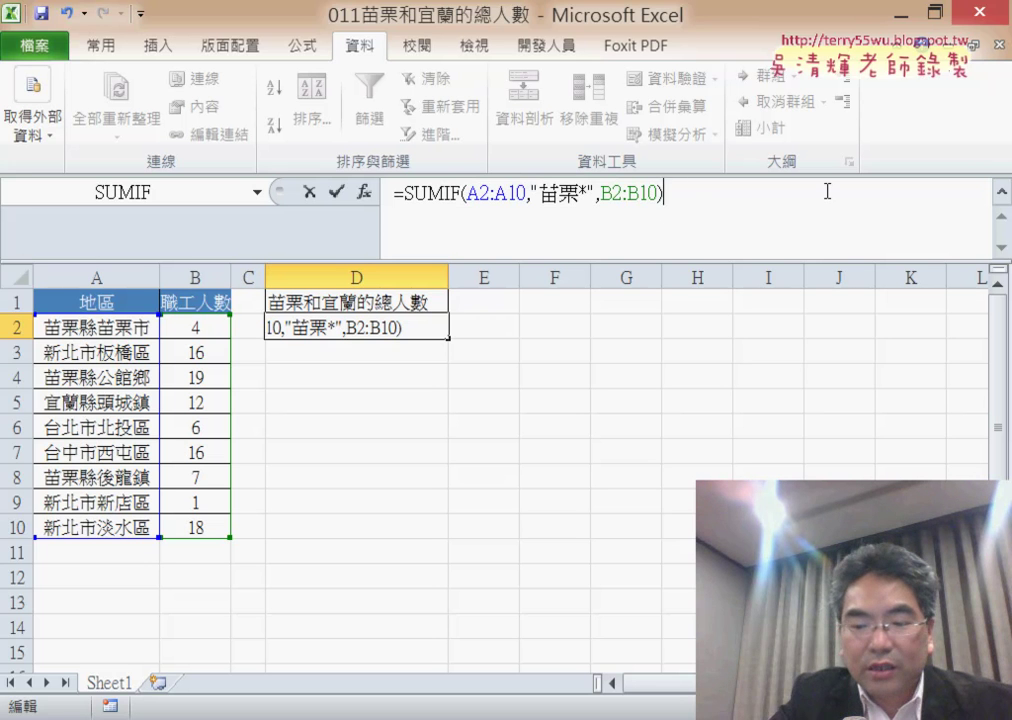
type("+")
key("ctrl+v")
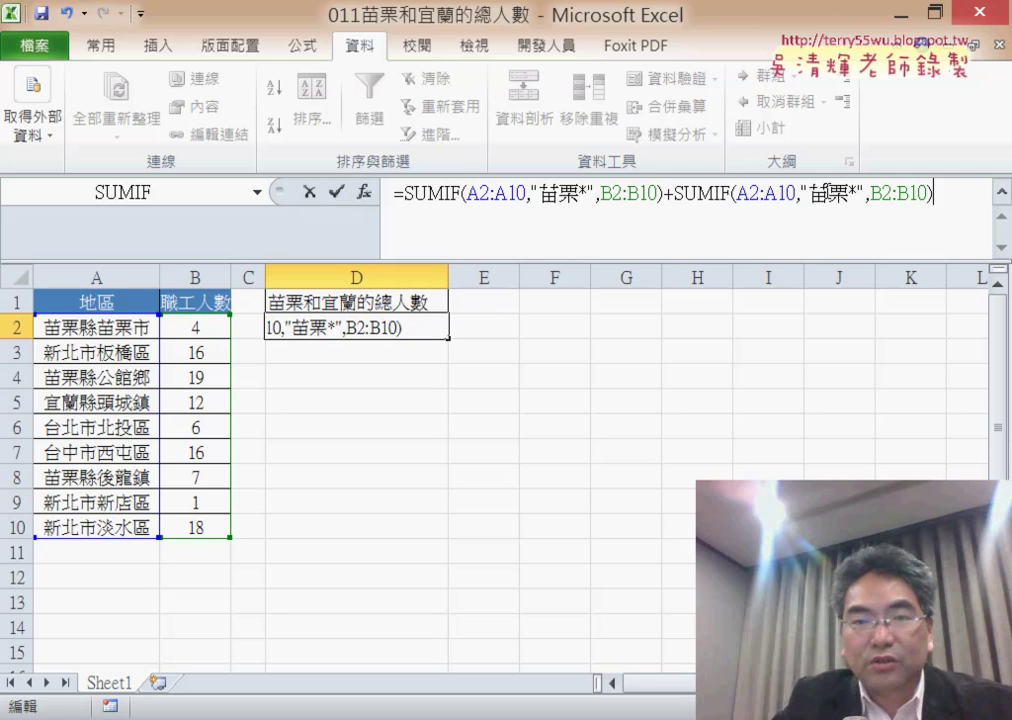
double_click(820, 196)
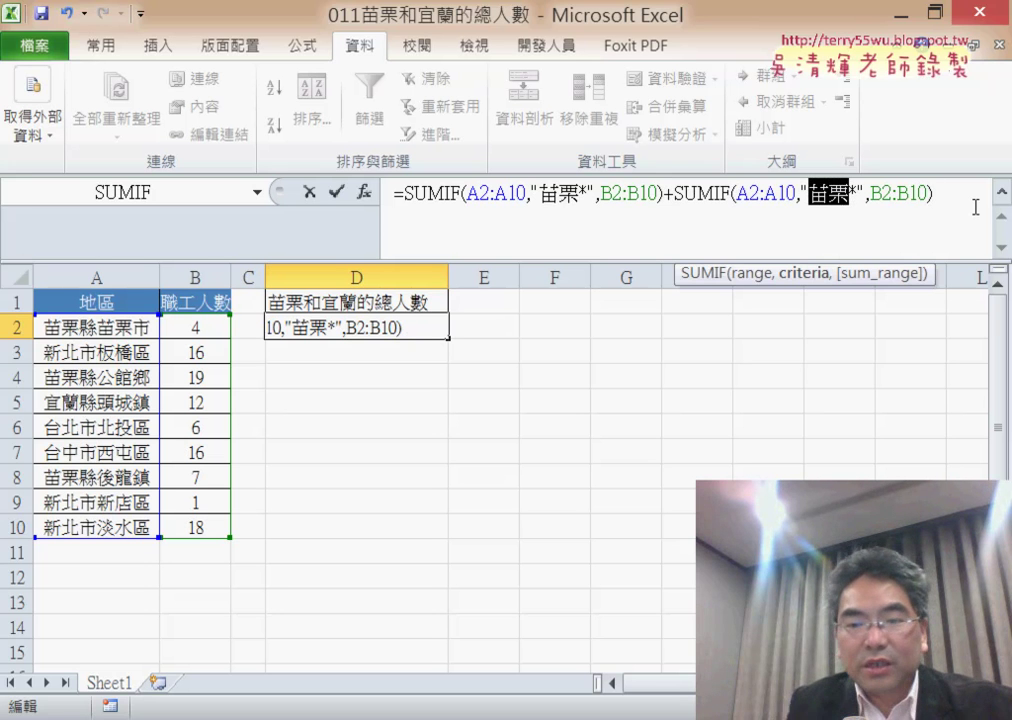
type("ㄧㄌ")
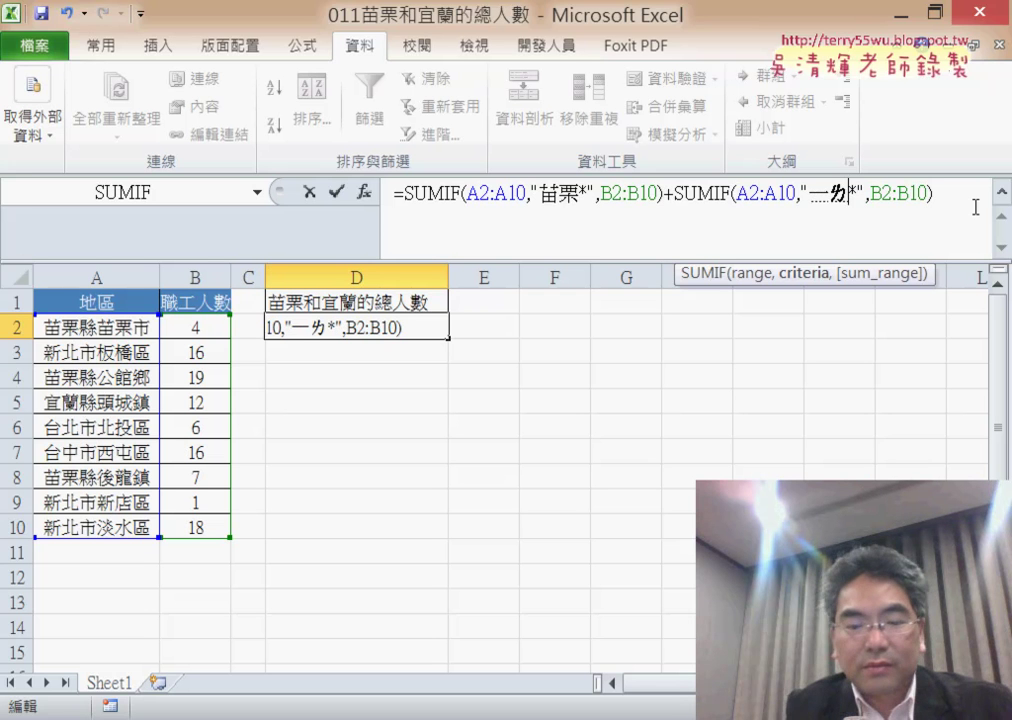
type("ㄢˊ")
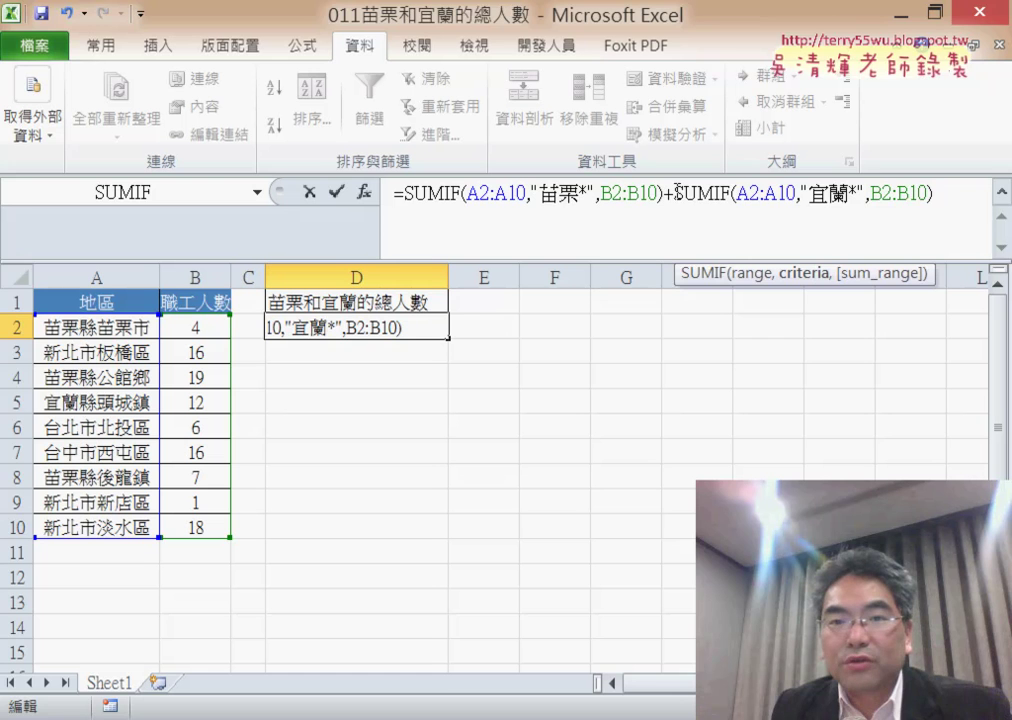
left_click_drag(678, 192, 932, 195)
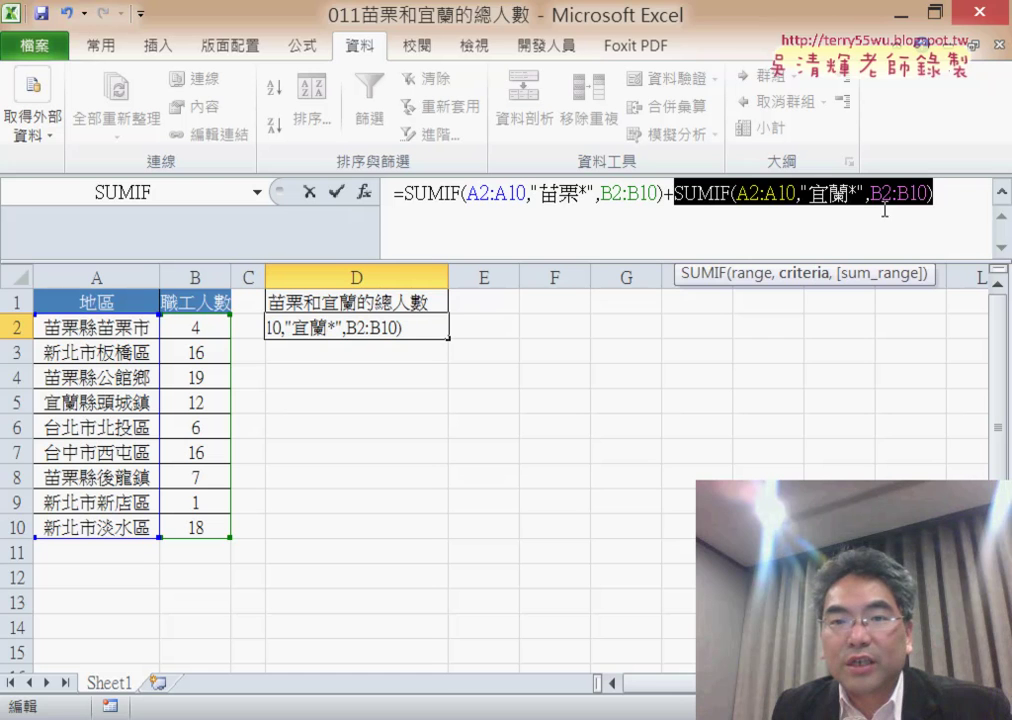
left_click(336, 191)
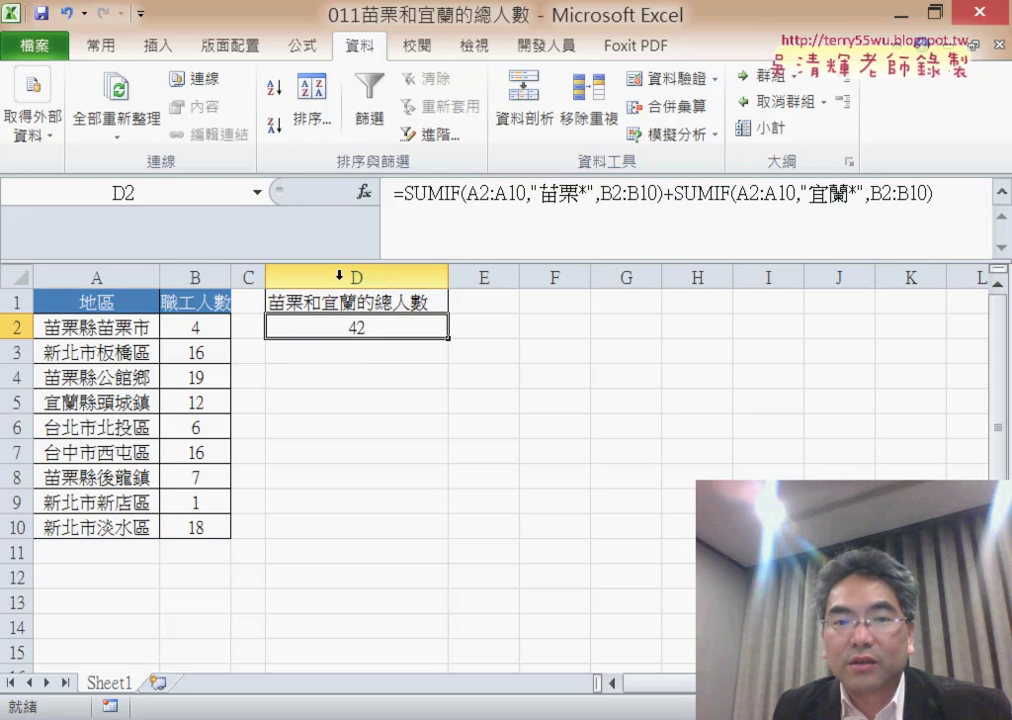
- Autofit column B to show 職工人數, review D2's wildcard formula, and minimize Excel
double_click(236, 279)
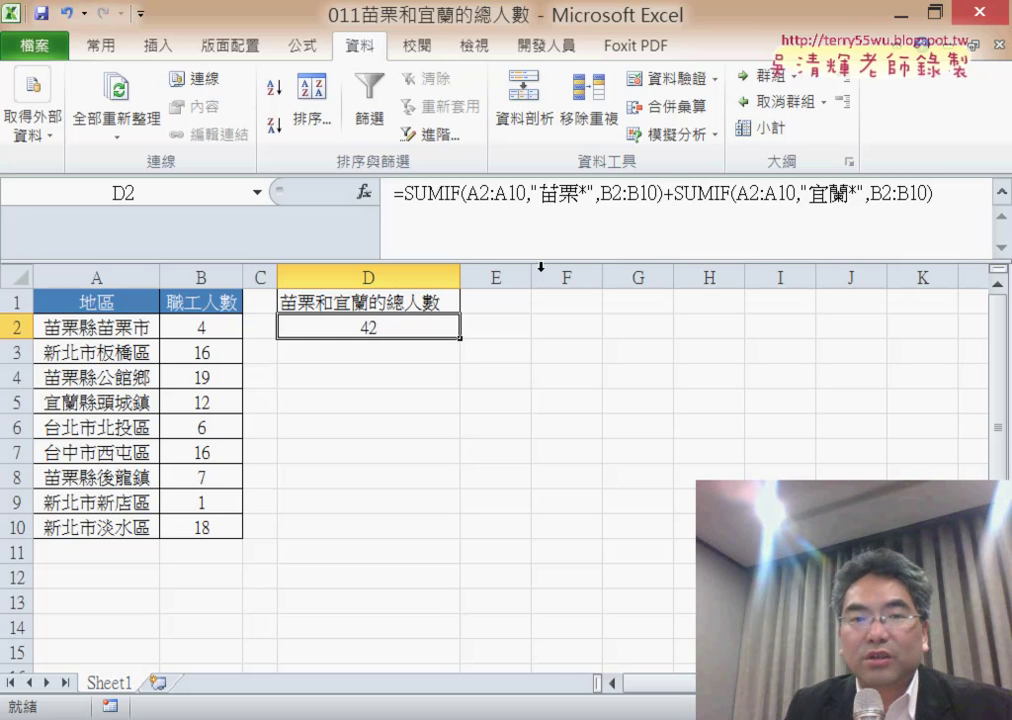
left_click(579, 190)
double_click(584, 191)
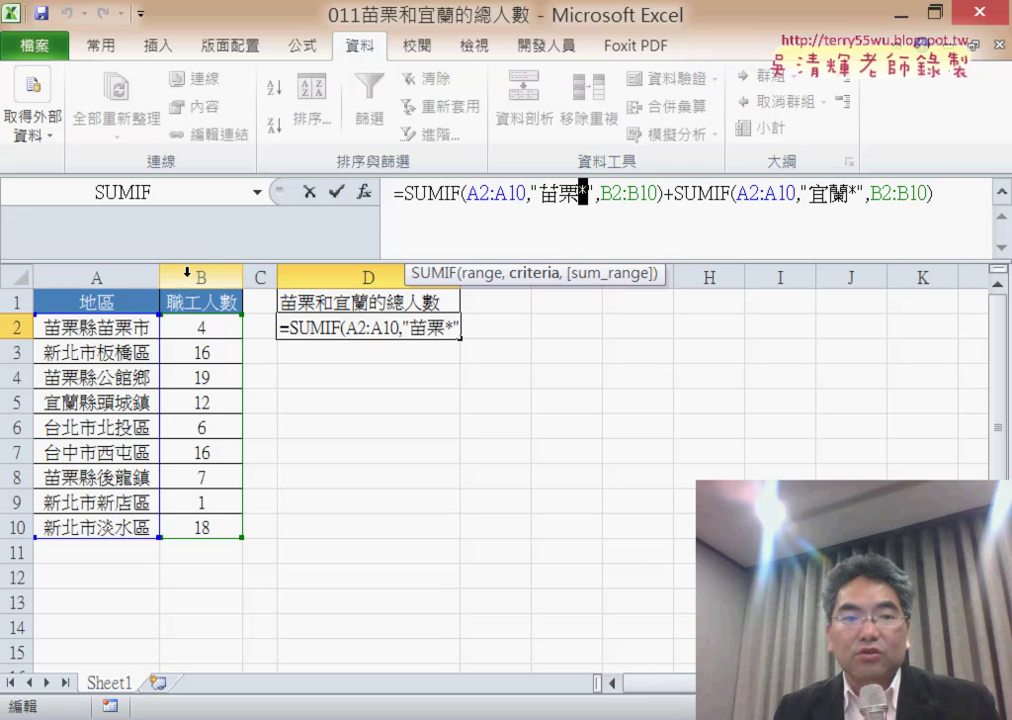
left_click(336, 192)
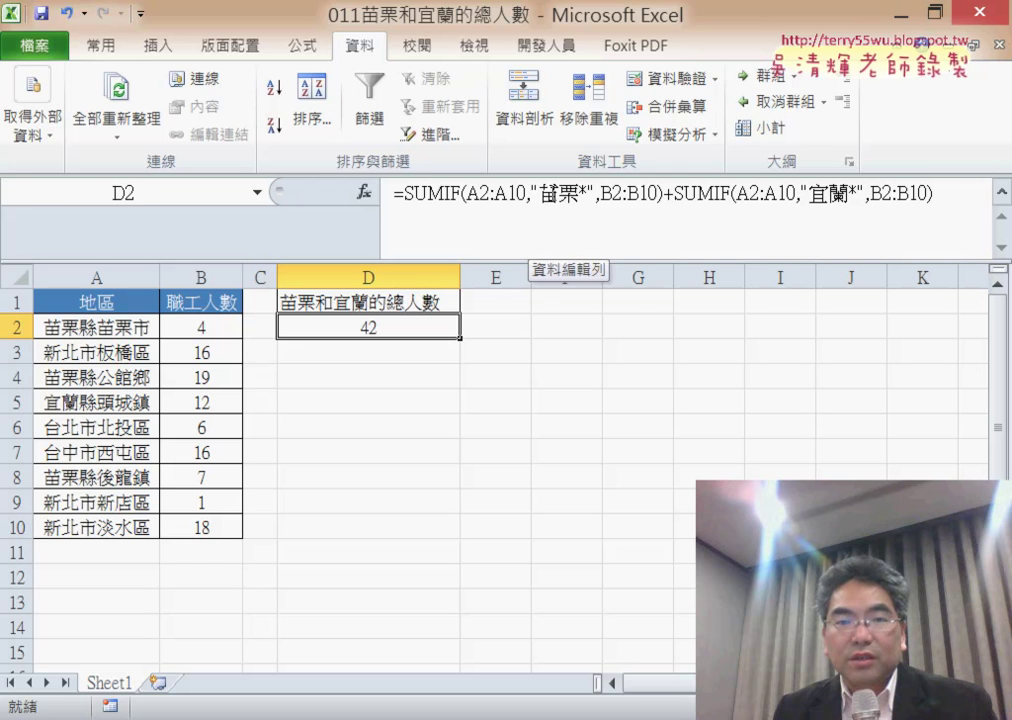
left_click(557, 194)
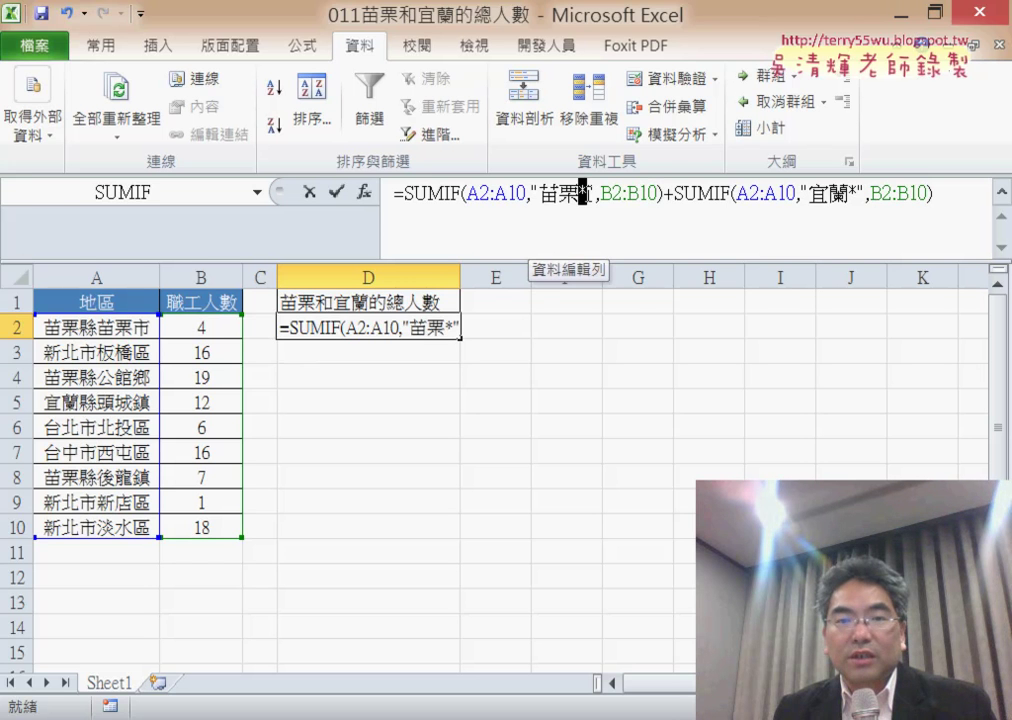
left_click(901, 18)
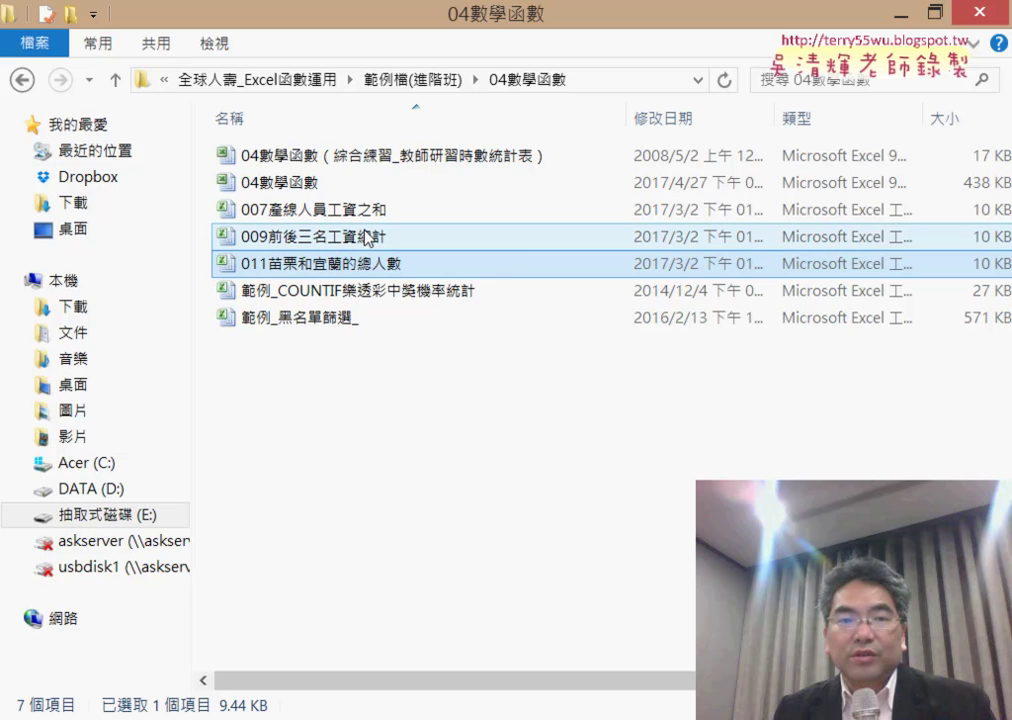
- Select 009前後三名工資總計 in the 04數學函數 folder and open it in Excel
left_click(285, 245)
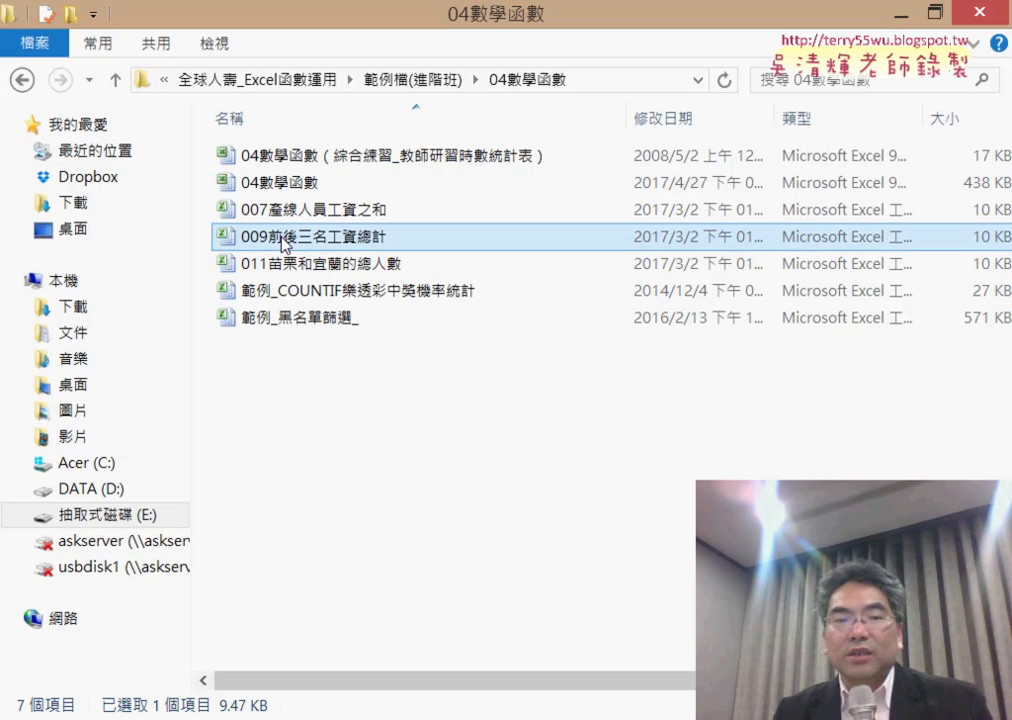
key("alt+Tab")
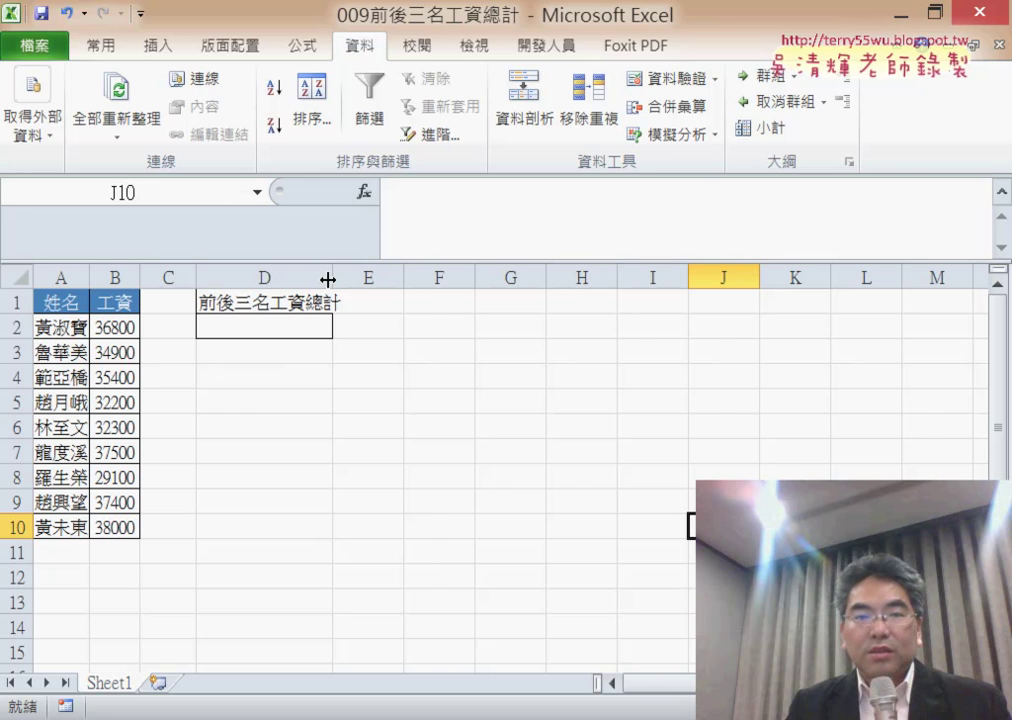
- Widen column D to fit the 前後三名工資總計 title and review the A2:B10 salary data
left_click_drag(328, 280, 358, 280)
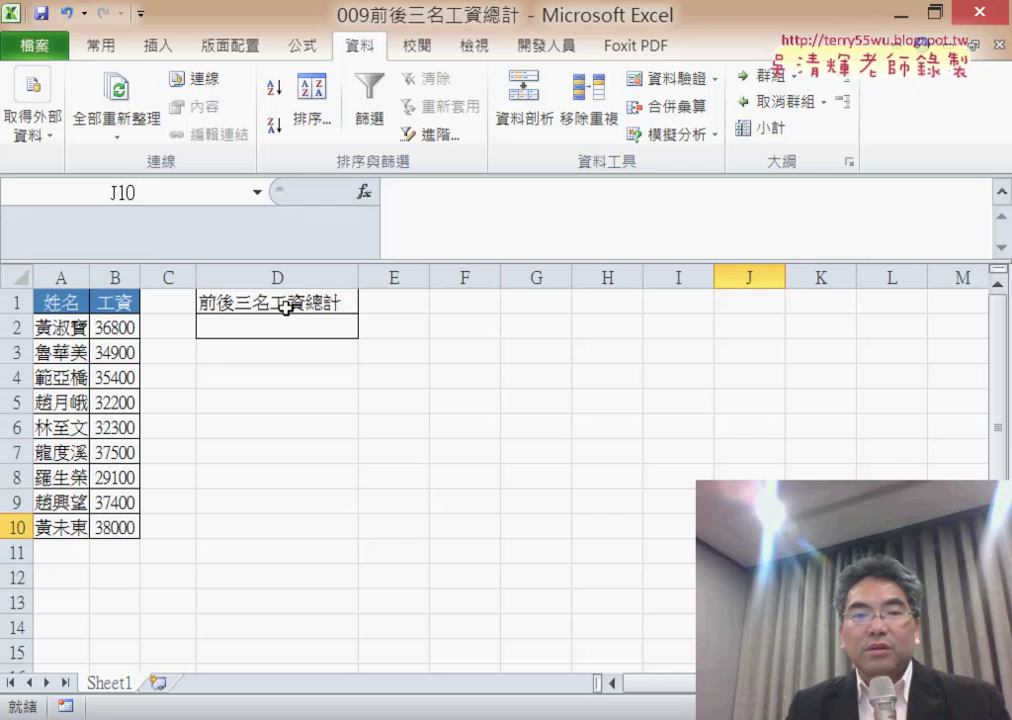
left_click(285, 306)
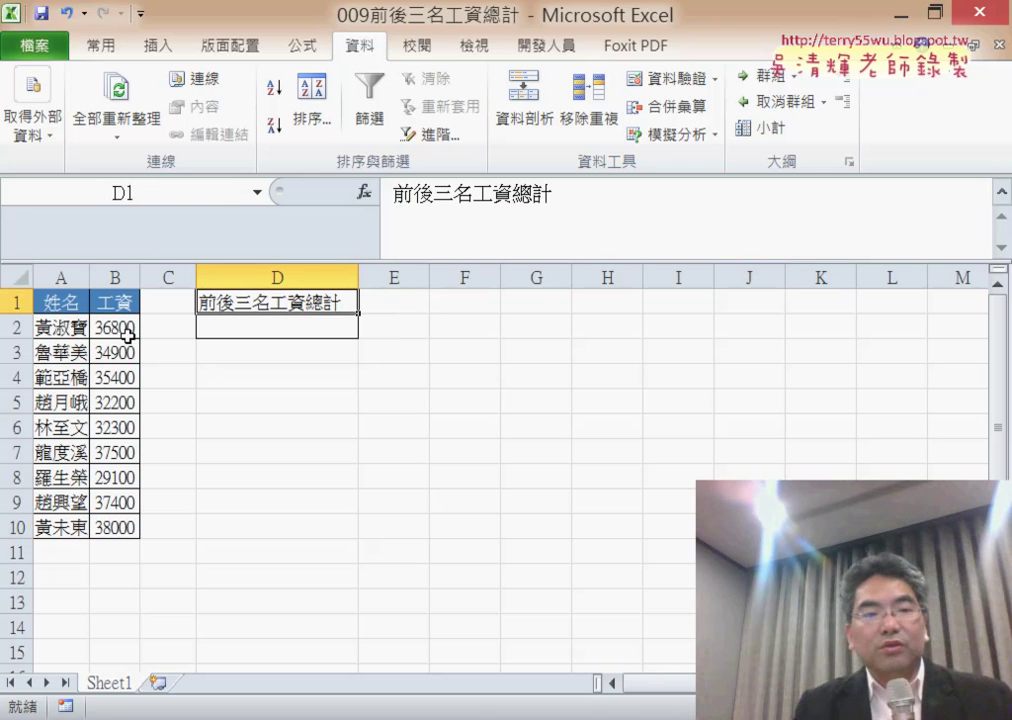
left_click_drag(128, 335, 70, 528)
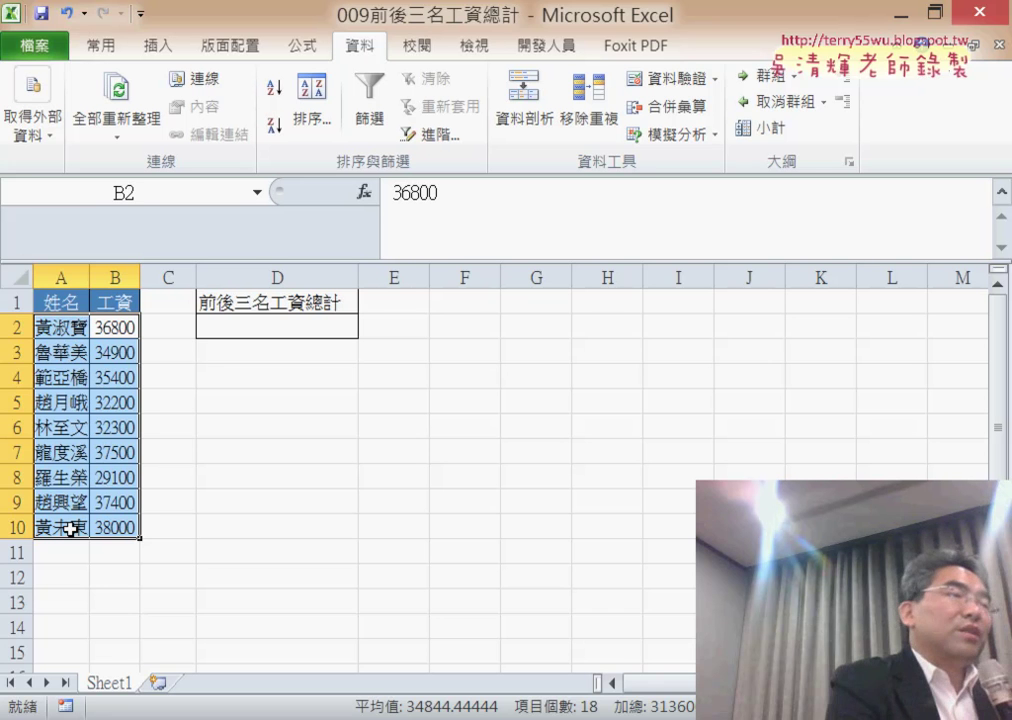
left_click(457, 300)
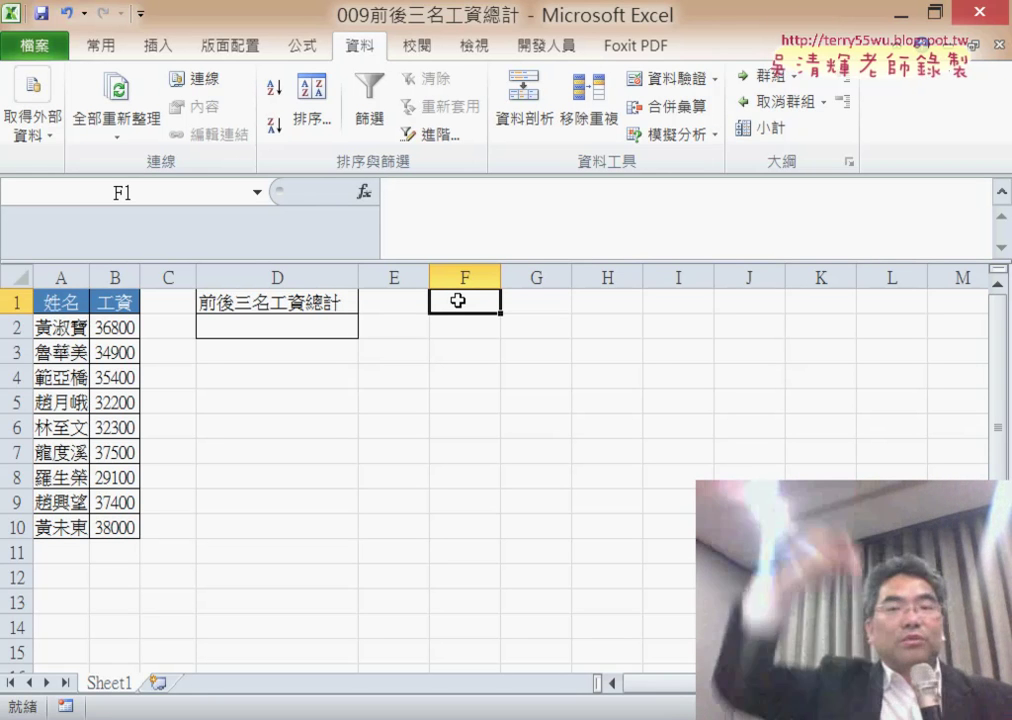
left_click(522, 302)
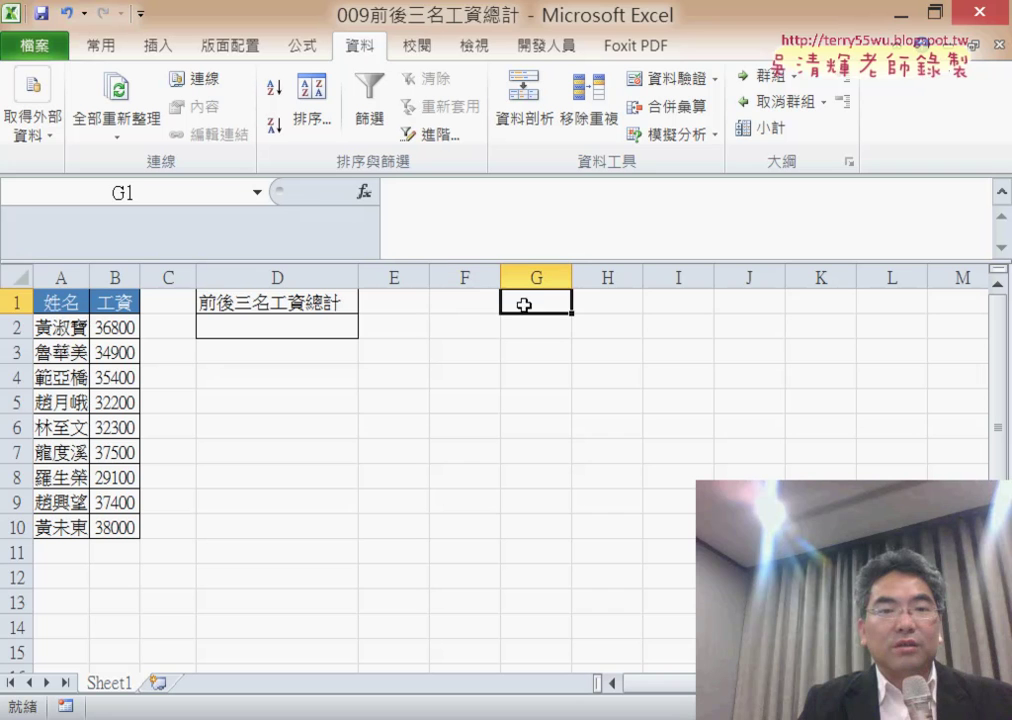
- Type the headers 前三, 後三, 由大到小 and 由小到大 into F1:I1
left_click(477, 303)
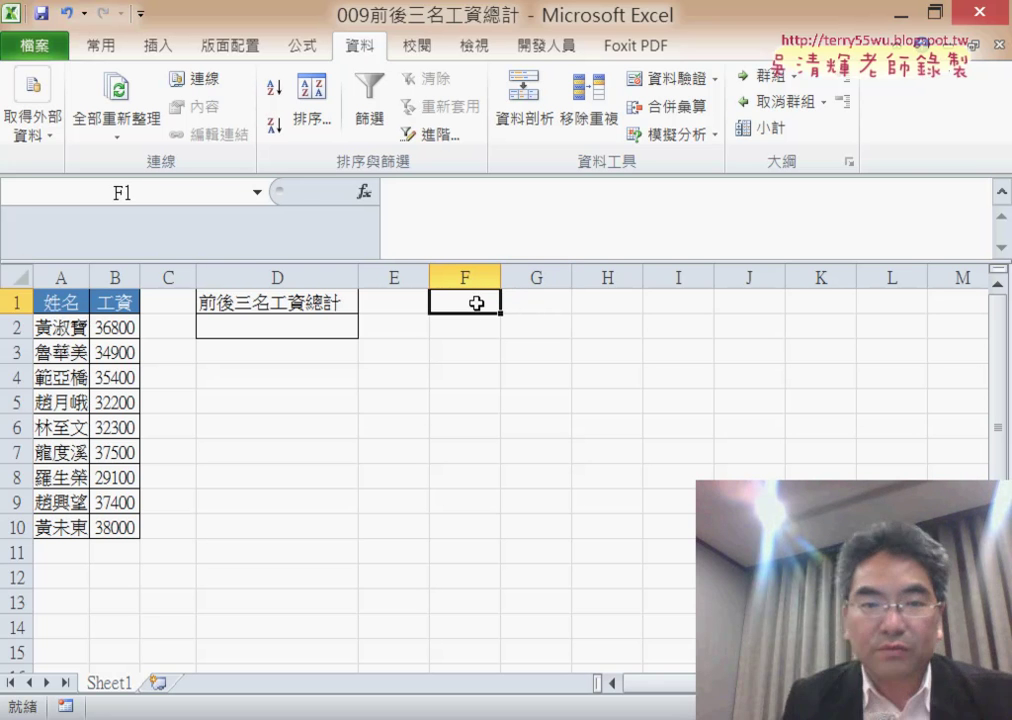
type("<前")
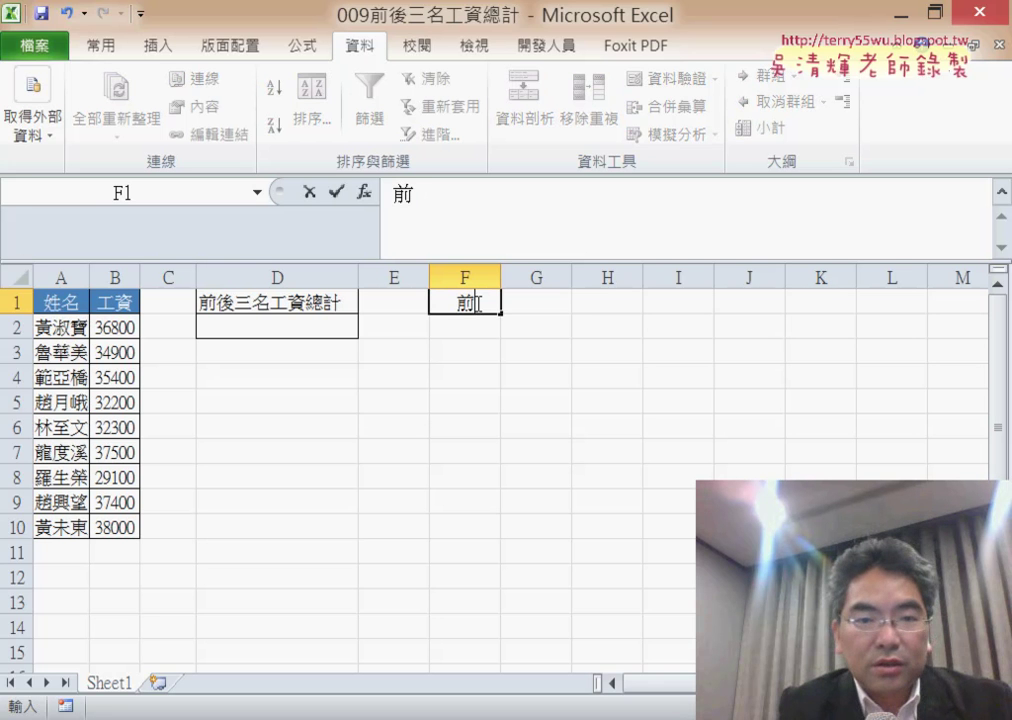
type("三")
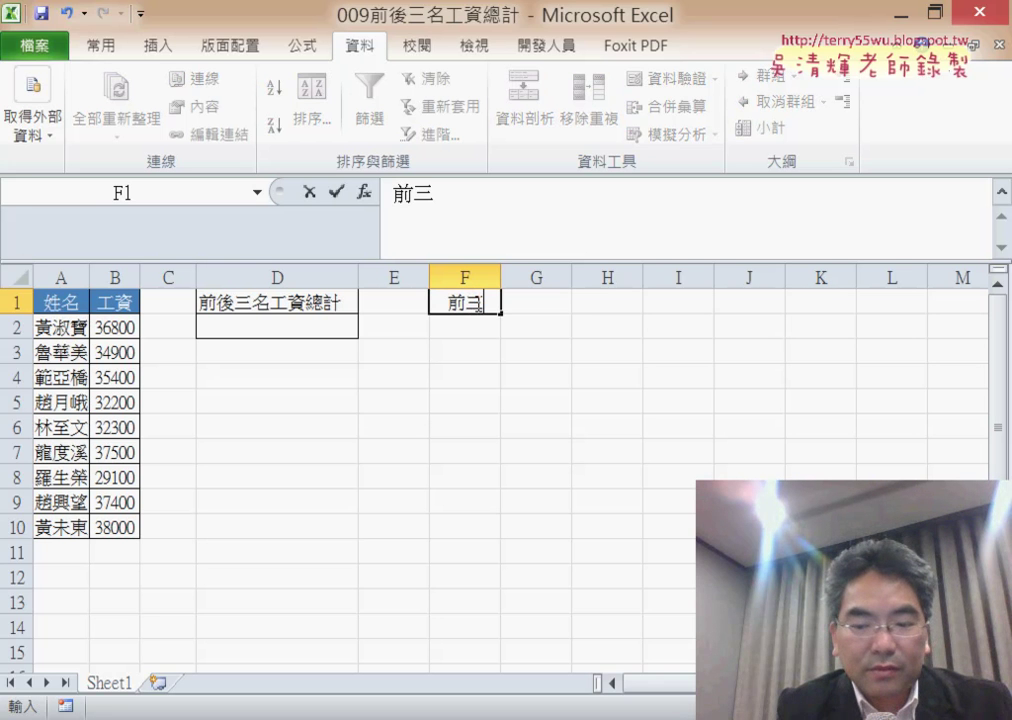
key("Tab")
type("後ㄙ")
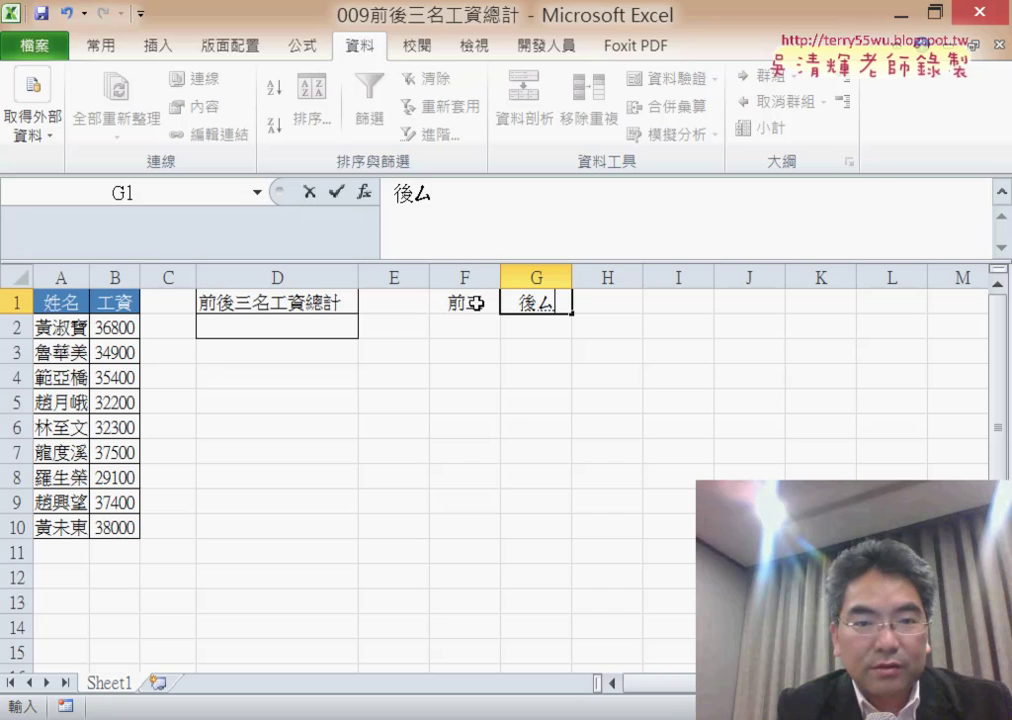
key("Tab")
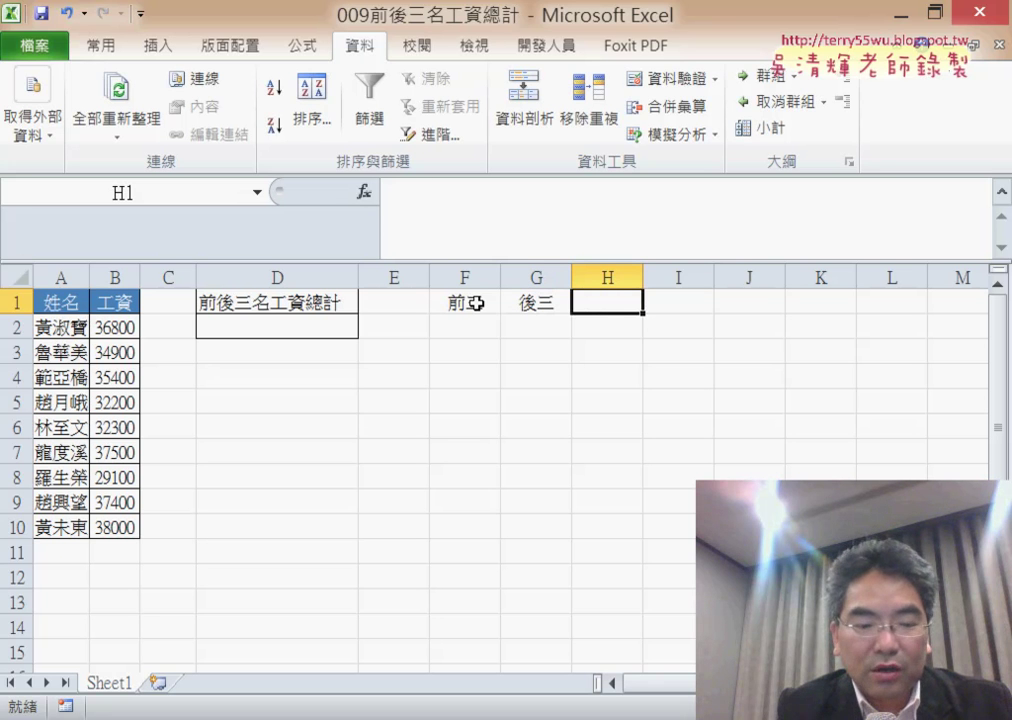
type("由ㄉㄚ4")
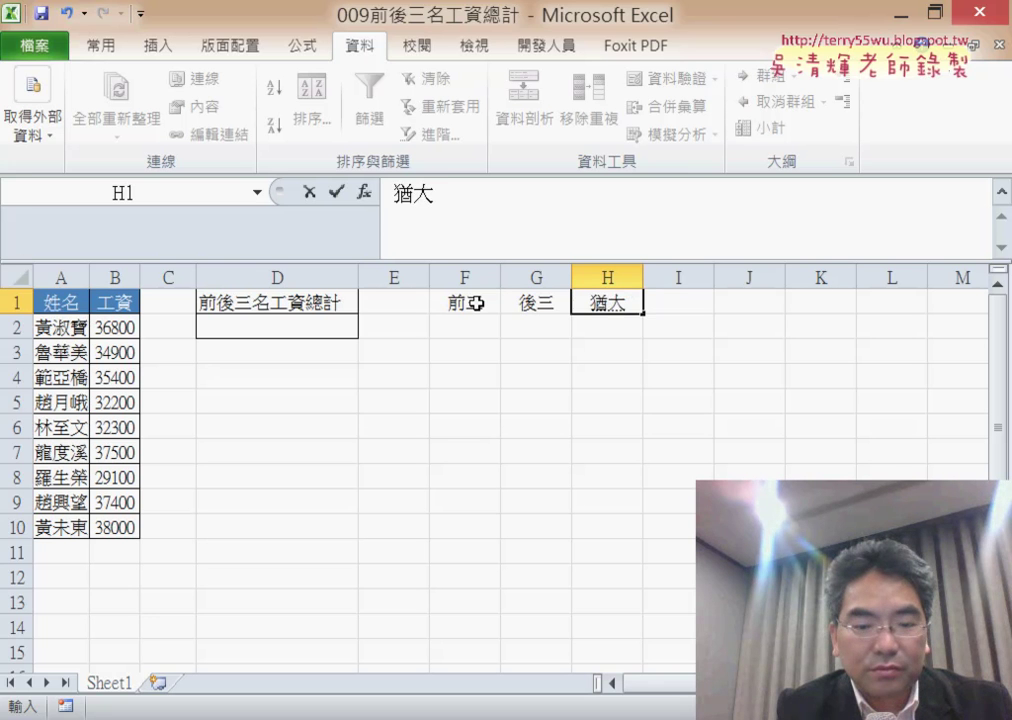
type("ㄉㄠ4ㄒㄧㄠ3")
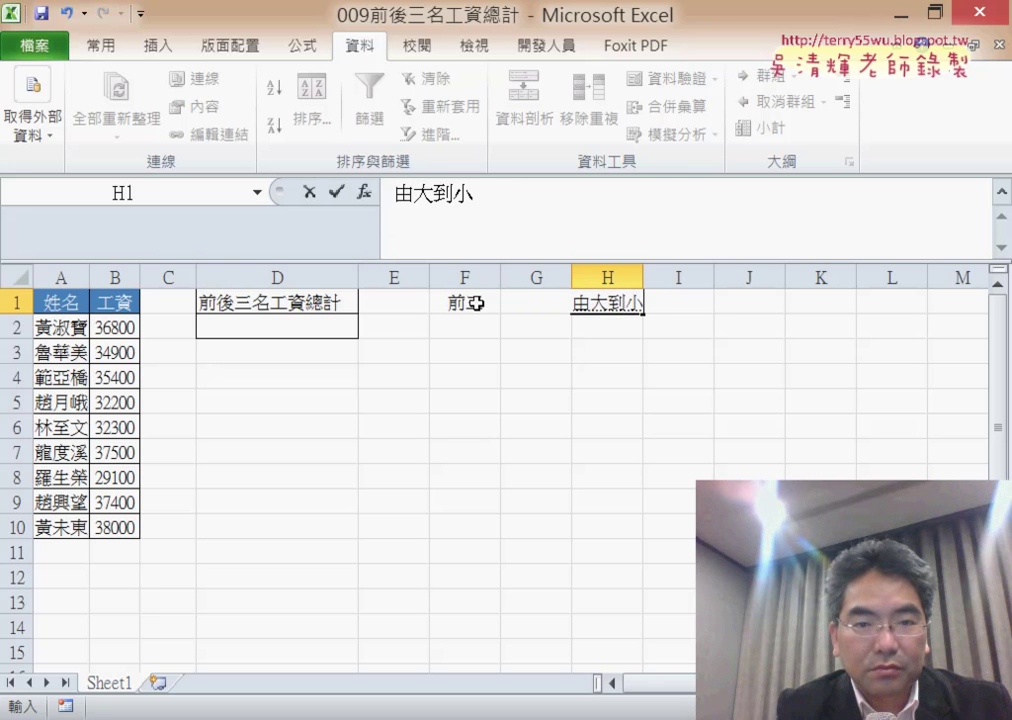
key("Tab")
type("由")
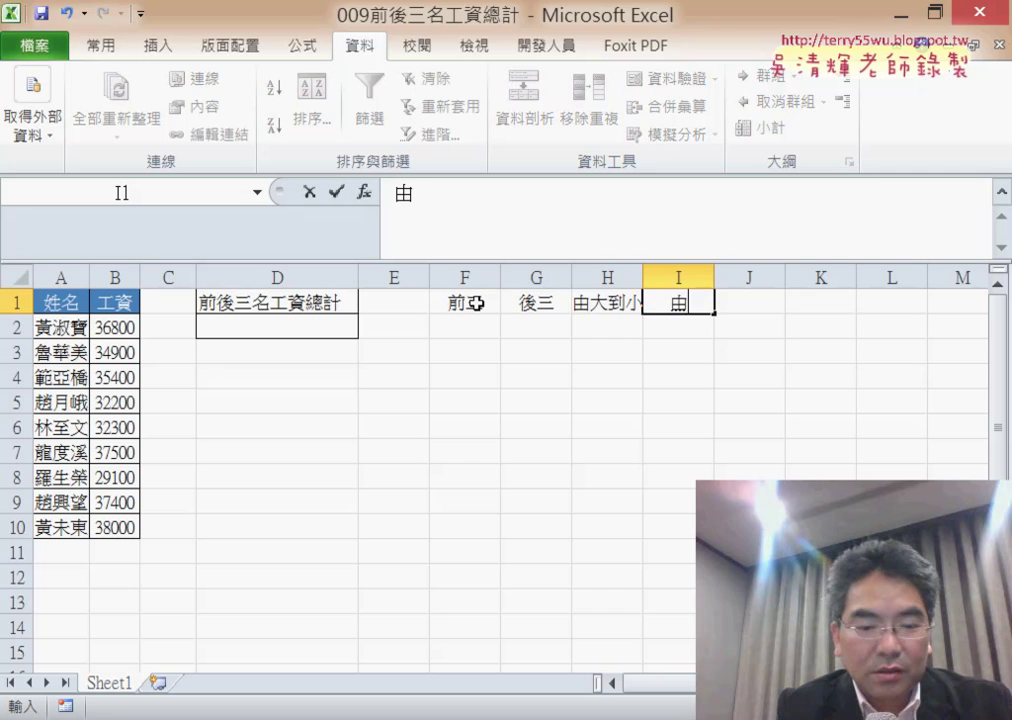
type("ㄒㄧㄠ3ㄉㄠ")
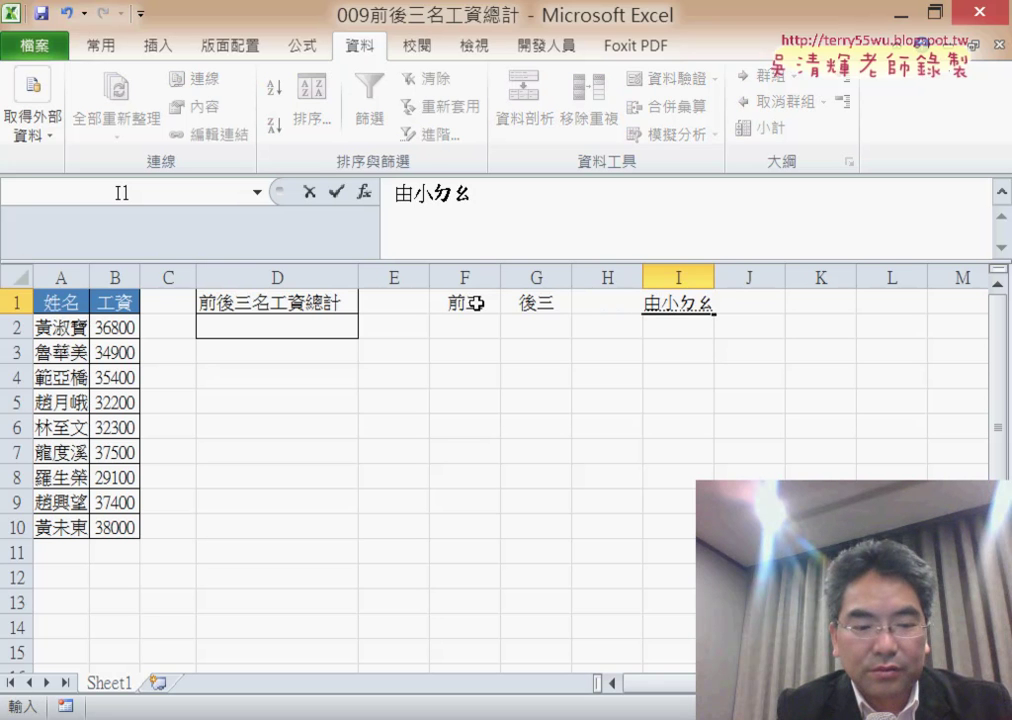
type("4ㄉㄚ4")
key("Return")
key("Return")
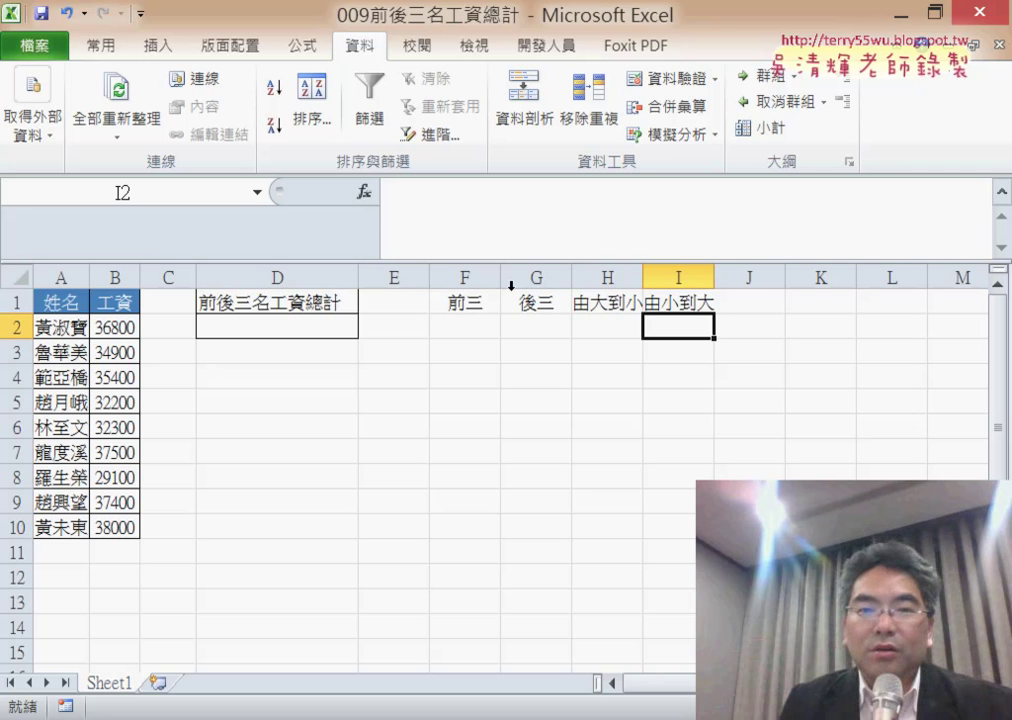
- Collapse the formula bar and widen columns H and I to fit their headers
left_click(1001, 199)
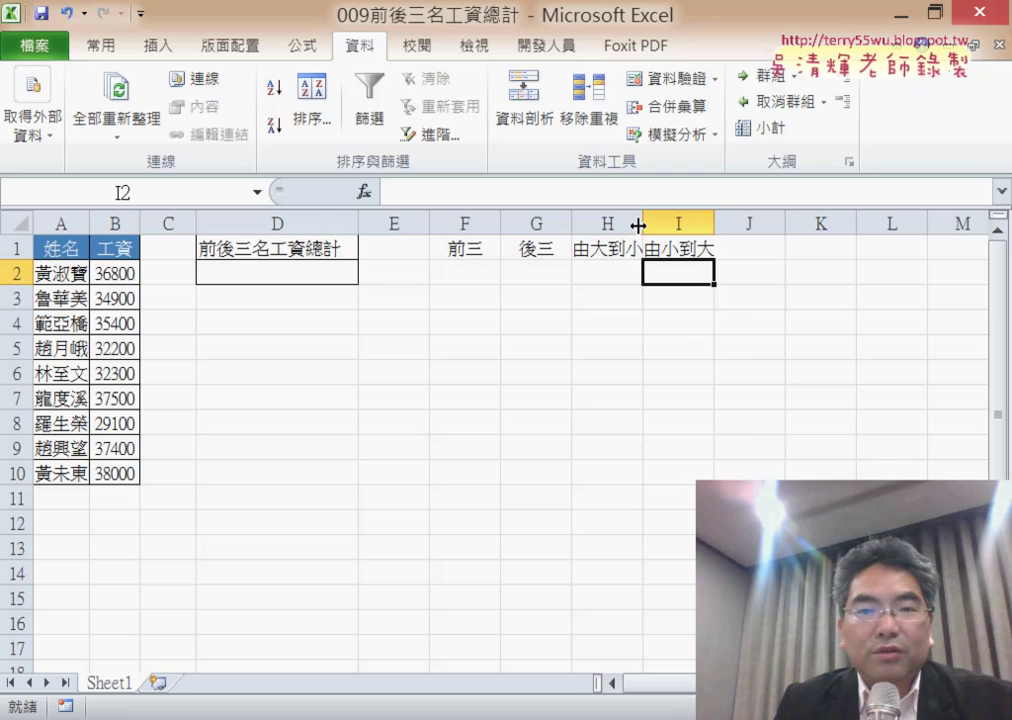
left_click_drag(638, 226, 661, 226)
left_click_drag(733, 224, 752, 226)
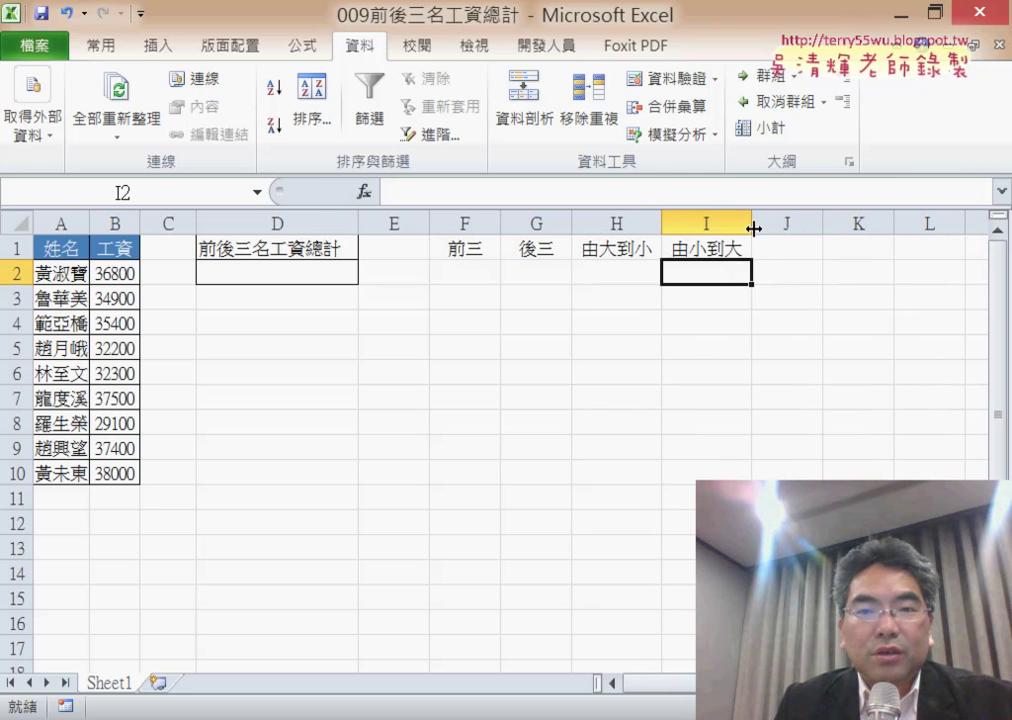
left_click(465, 263)
left_click(590, 266)
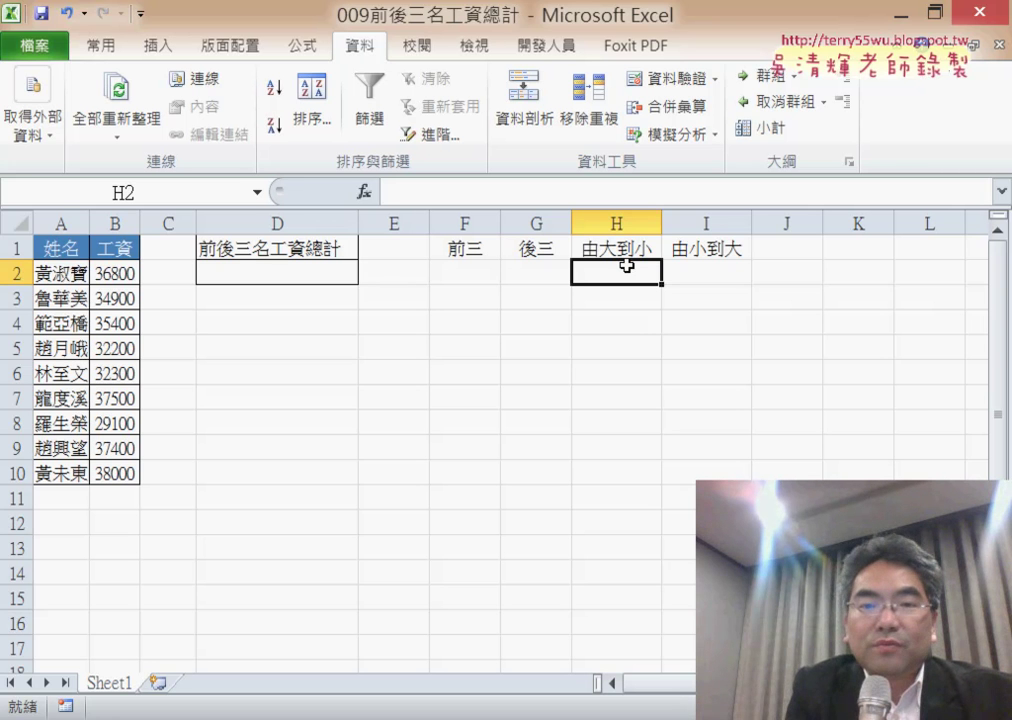
- For cell F2, bring up Insert Function and filter it to the 統計 (statistical) category
left_click(485, 270)
left_click(364, 191)
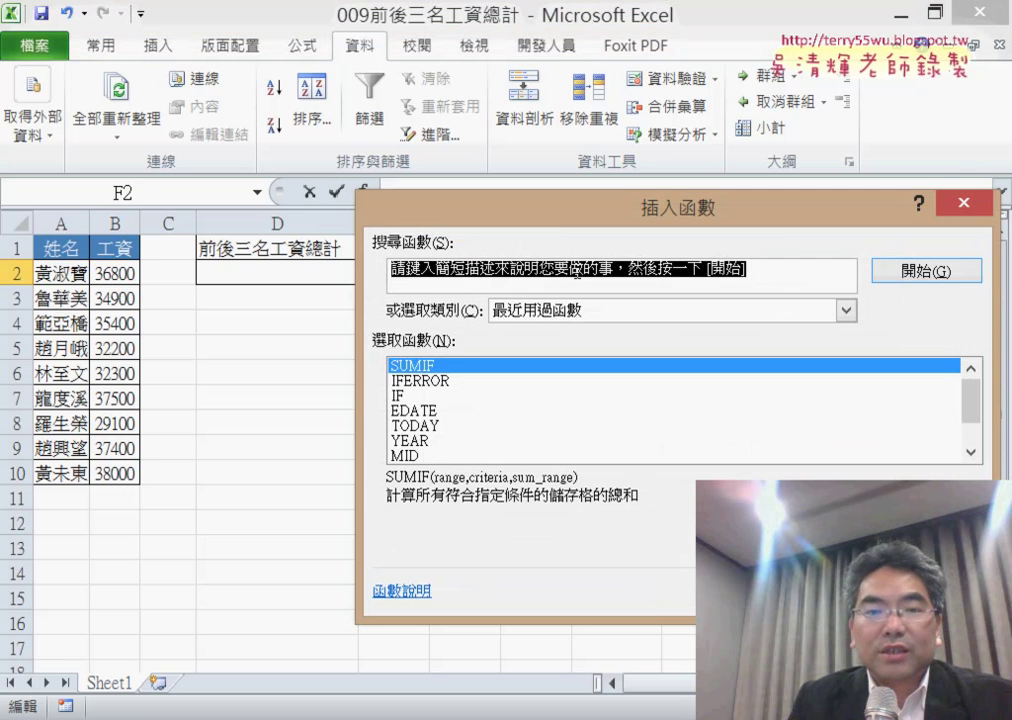
left_click_drag(558, 230, 460, 128)
left_click(464, 209)
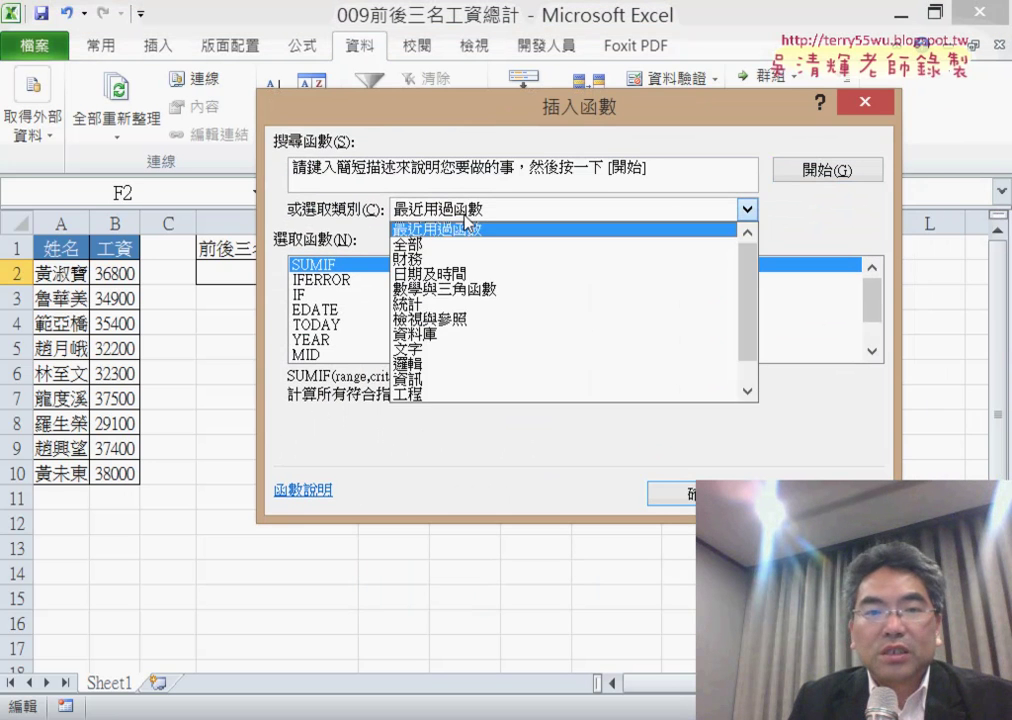
left_click(457, 305)
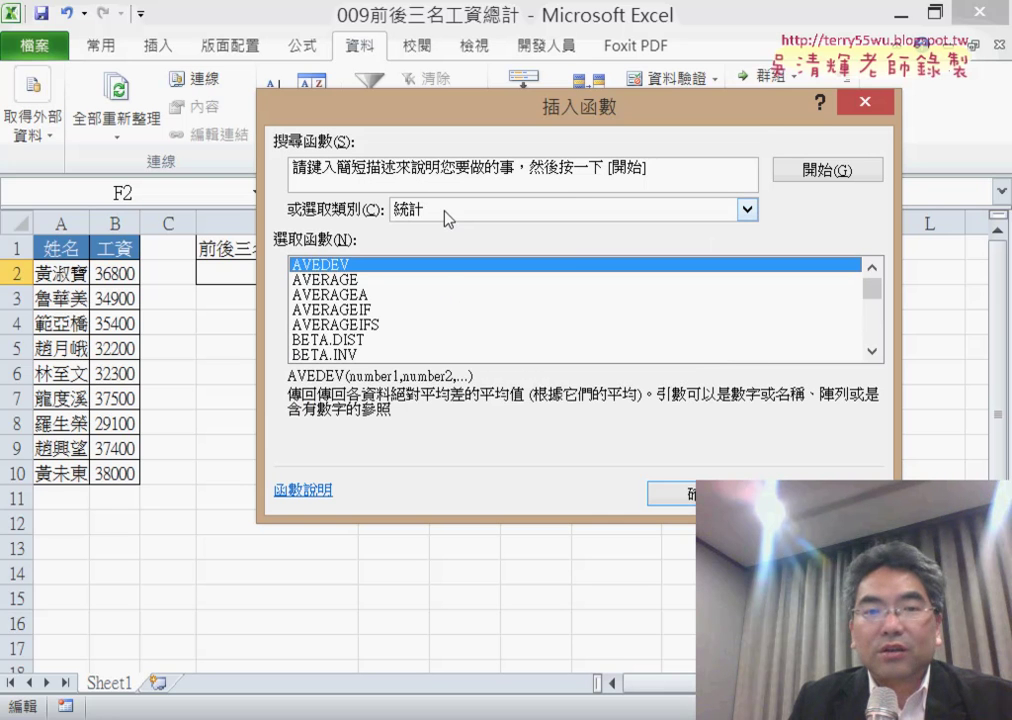
- Scroll down the statistical functions list and select LARGE
left_click(872, 352)
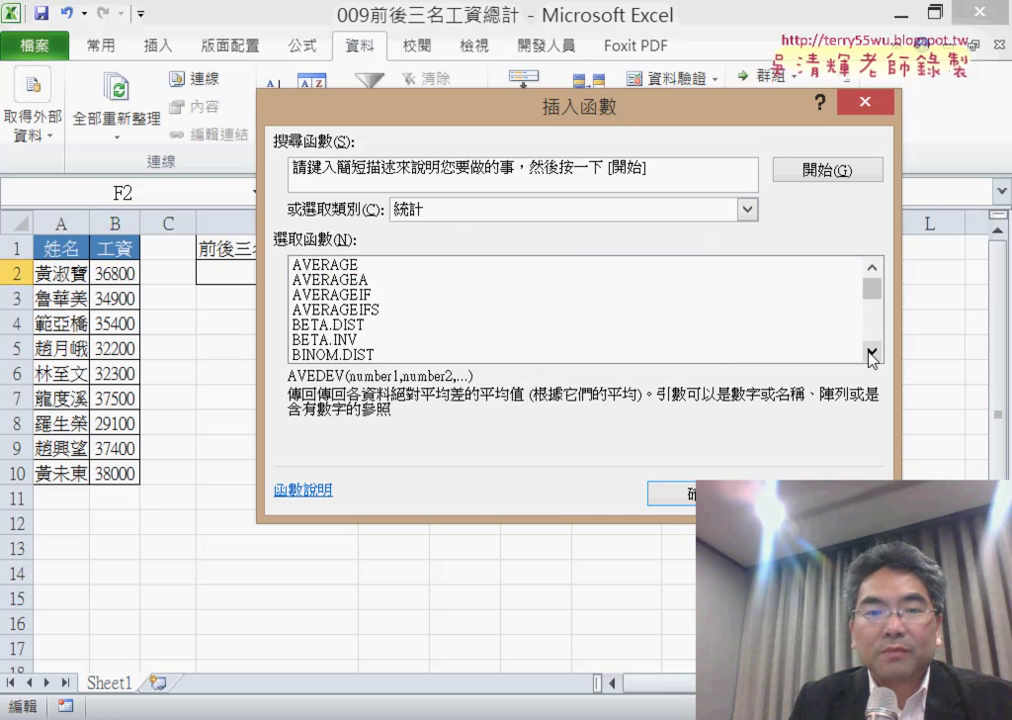
left_click(872, 352)
left_click(872, 352)
left_click(872, 352)
left_click(872, 352)
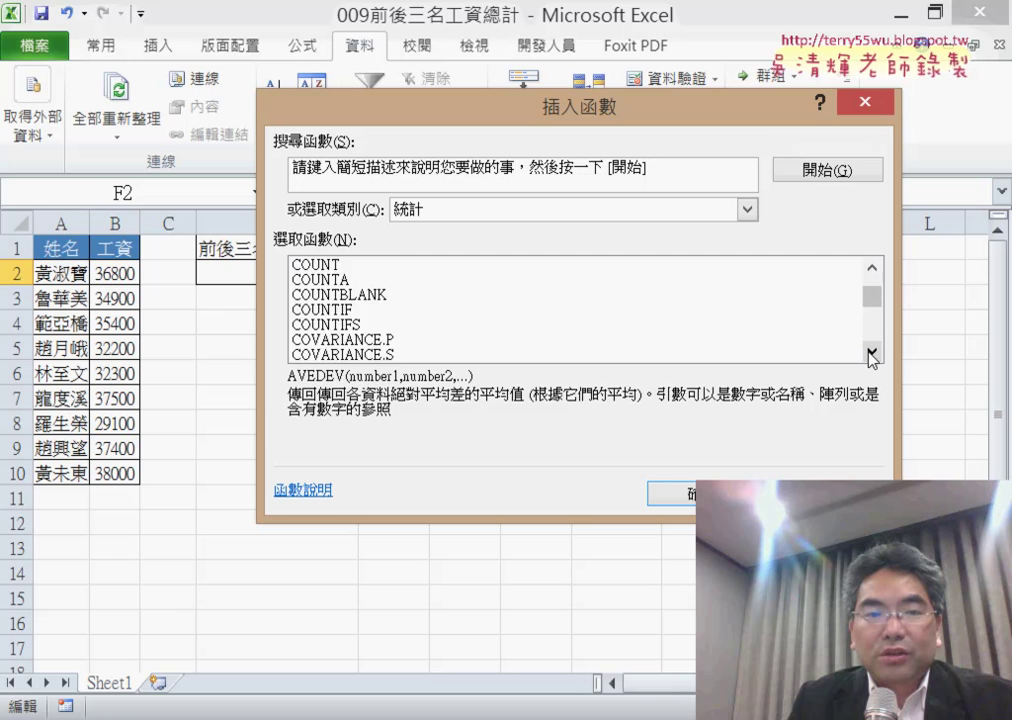
left_click(872, 352)
left_click(872, 352)
left_click(872, 352)
left_click(872, 352)
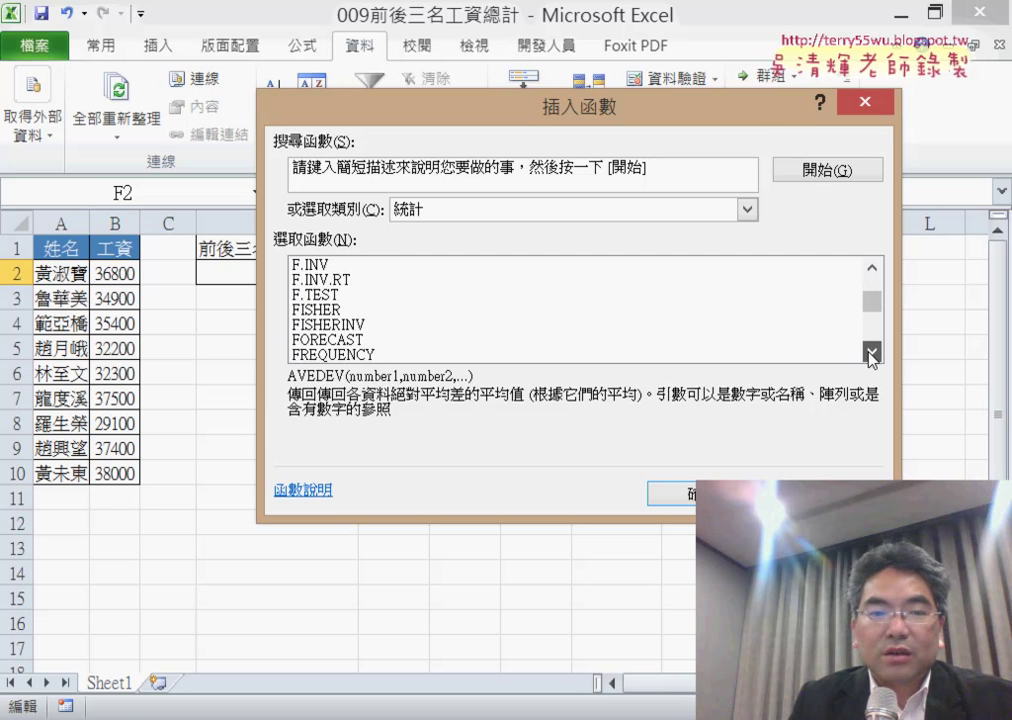
left_click(872, 352)
left_click(872, 352)
left_click(872, 352)
left_click(872, 352)
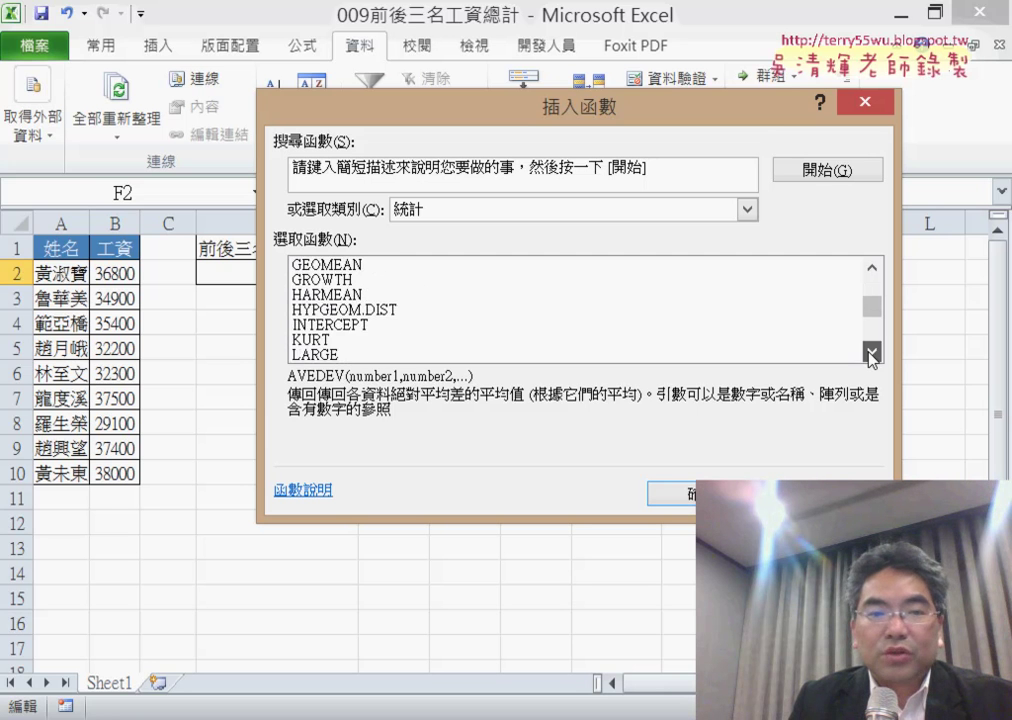
left_click(872, 352)
left_click(872, 352)
left_click(872, 352)
left_click(384, 310)
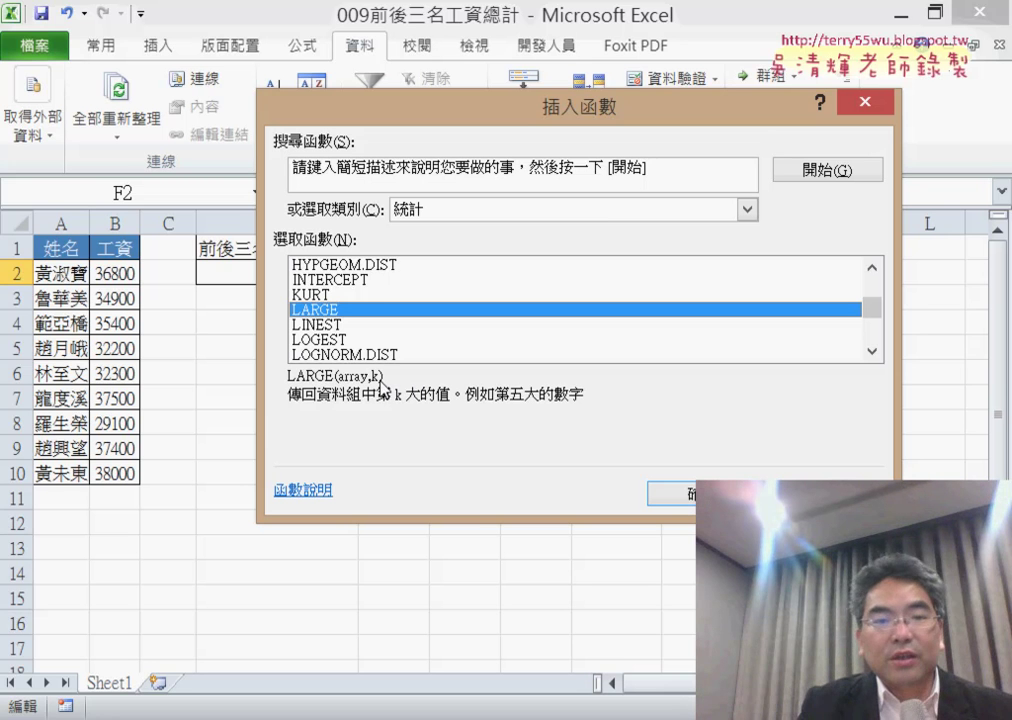
- Set LARGE's array to B2:B10 and k to 3, committing =LARGE(B2:B10,3) in F2
left_click(660, 493)
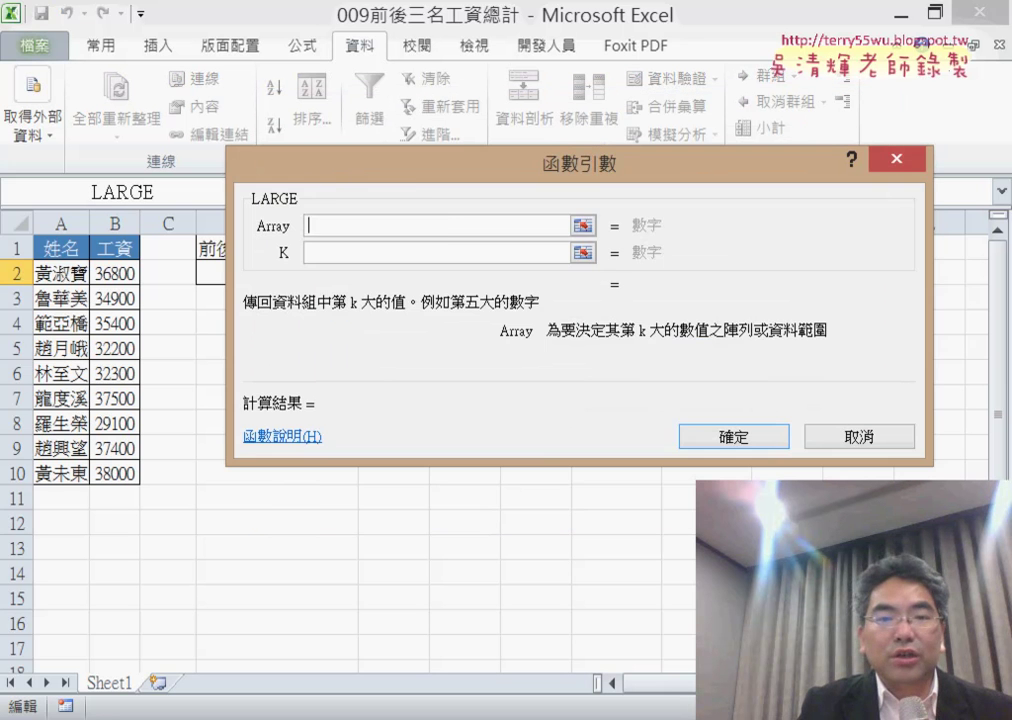
left_click_drag(512, 178, 622, 377)
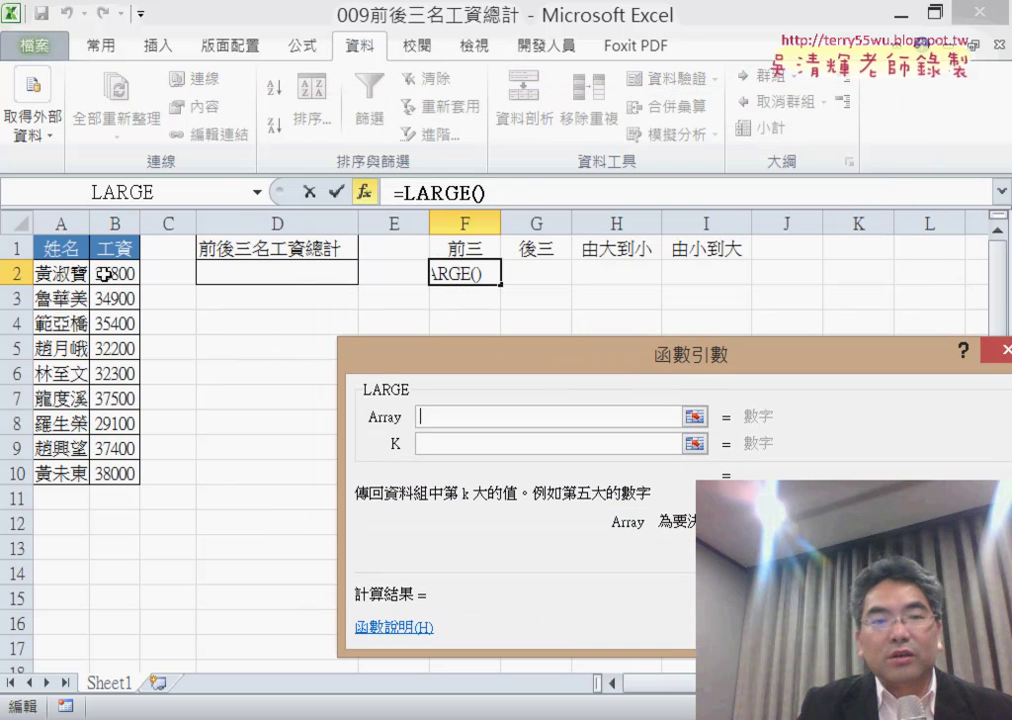
left_click_drag(104, 273, 120, 473)
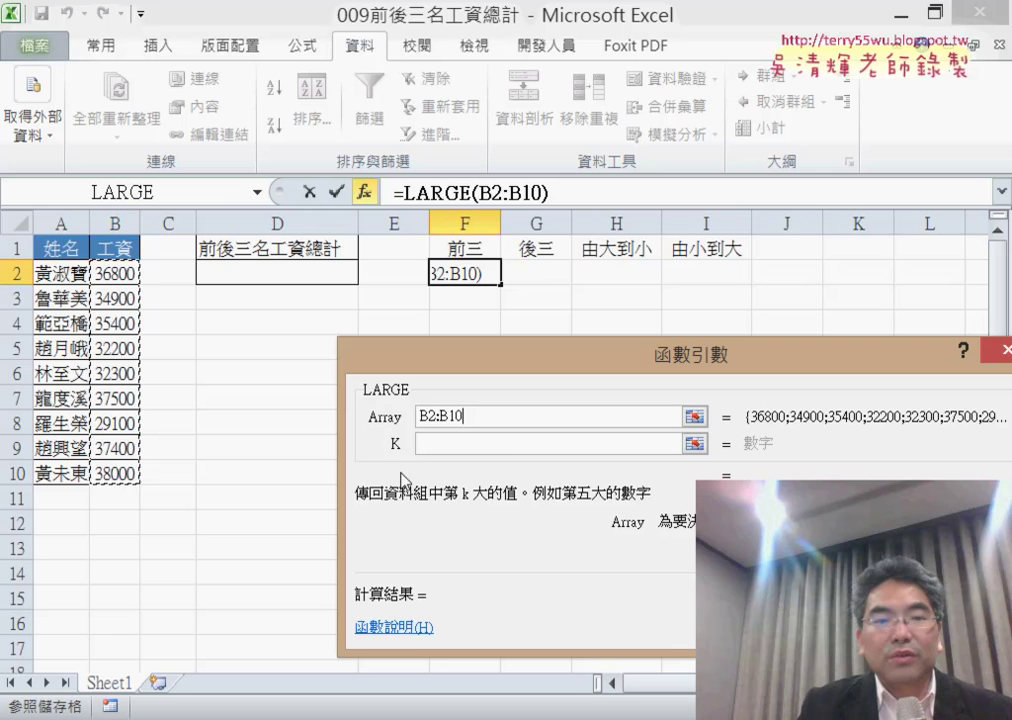
left_click(508, 443)
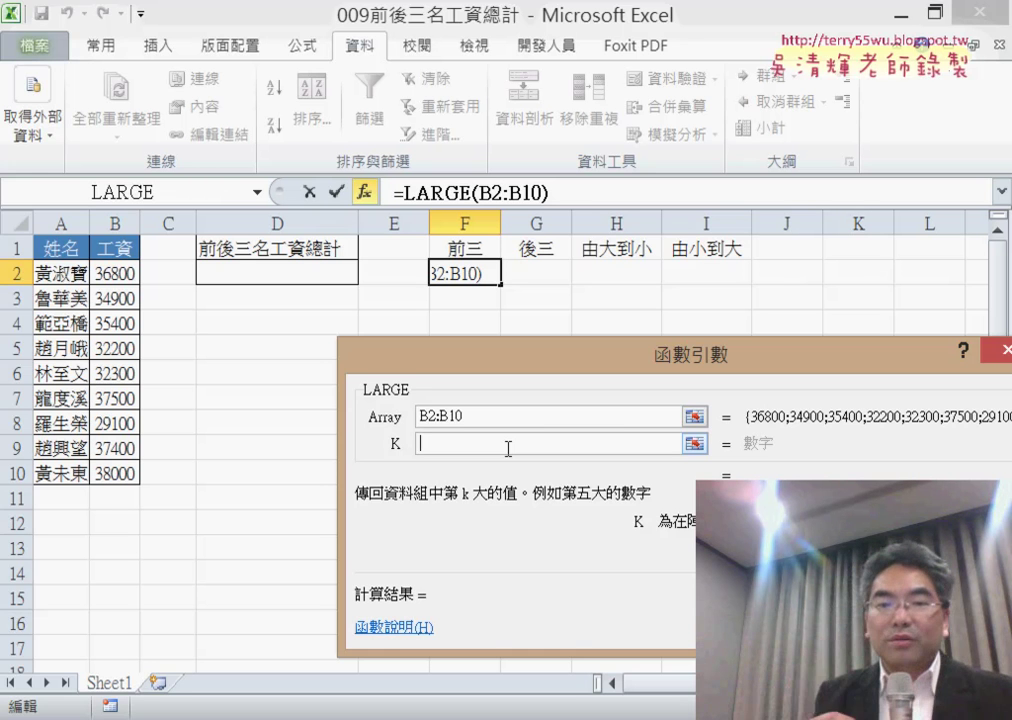
type("3")
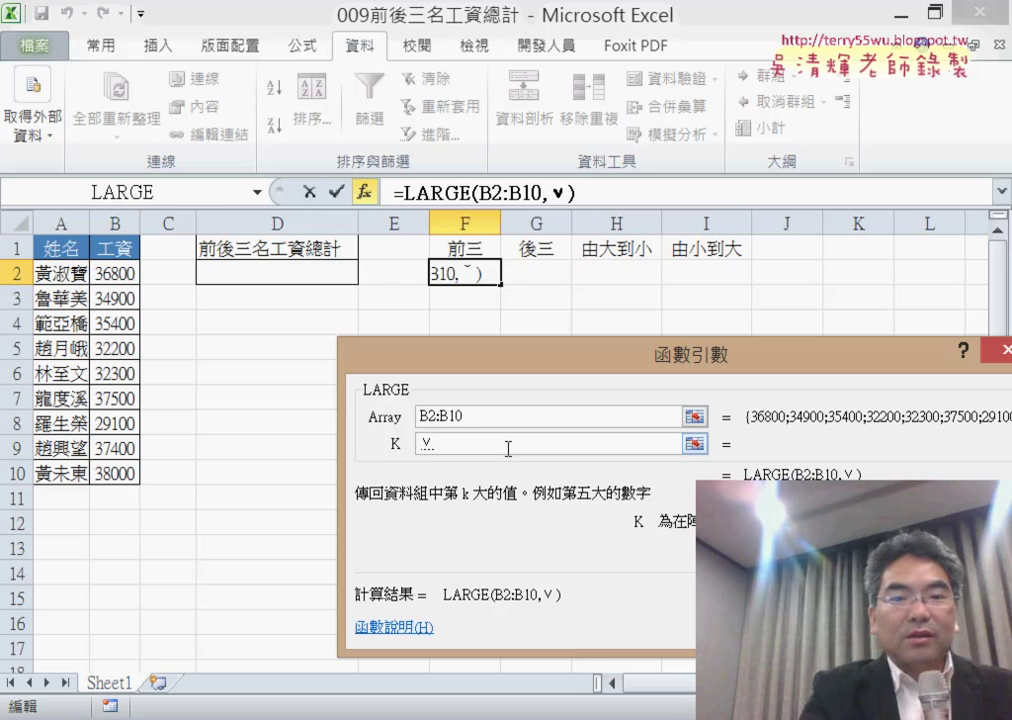
key("BackSpace")
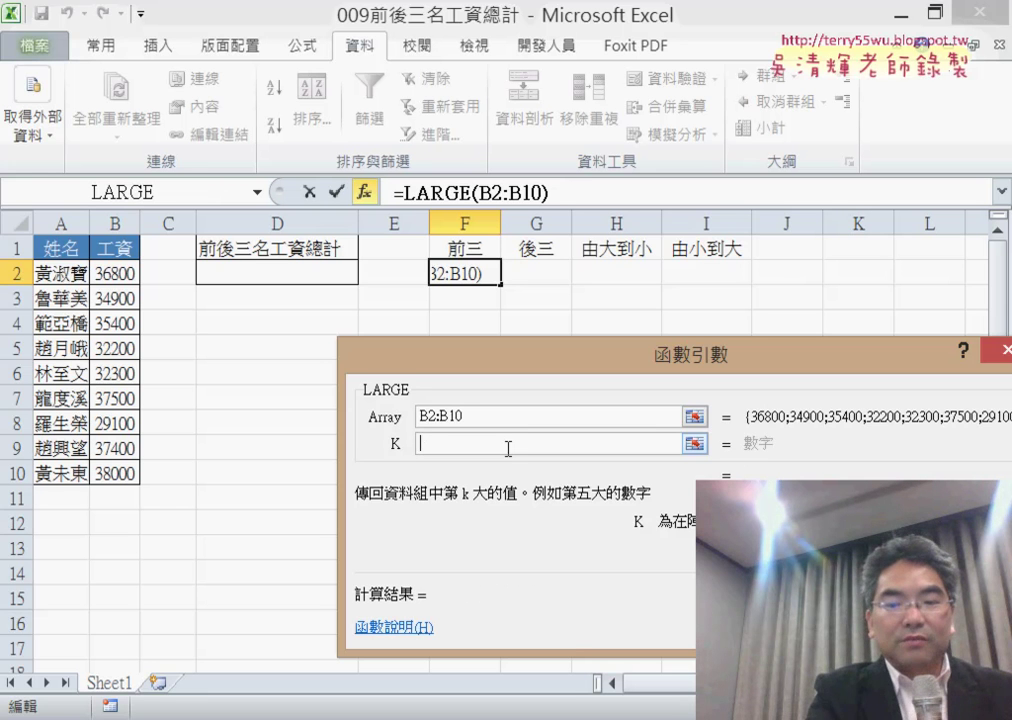
type("3")
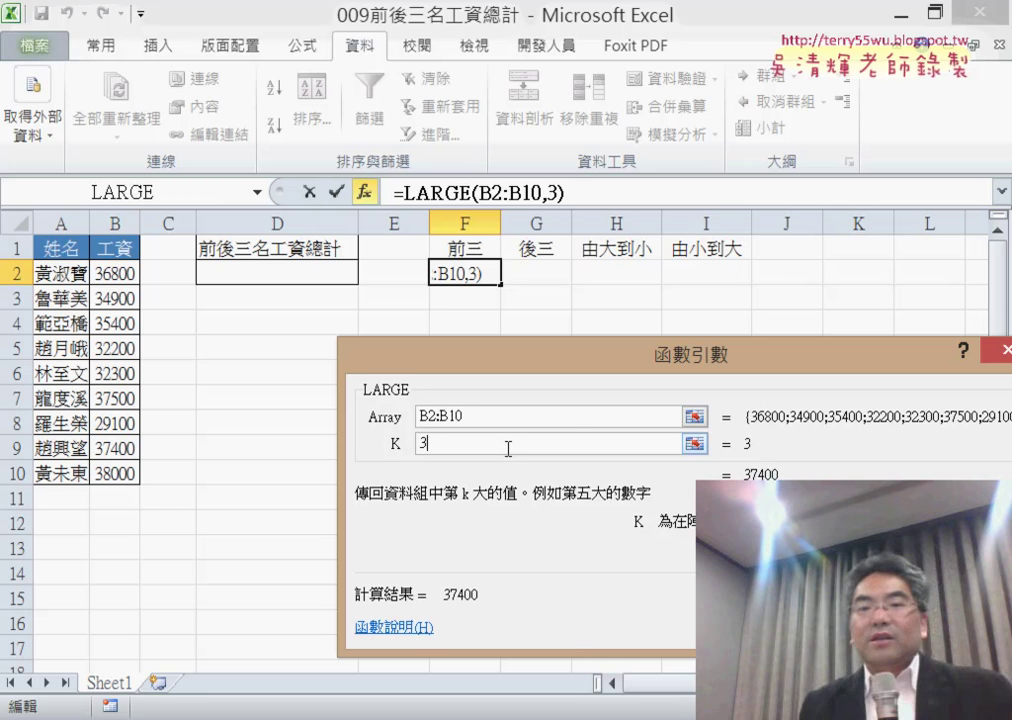
left_click_drag(540, 360, 385, 312)
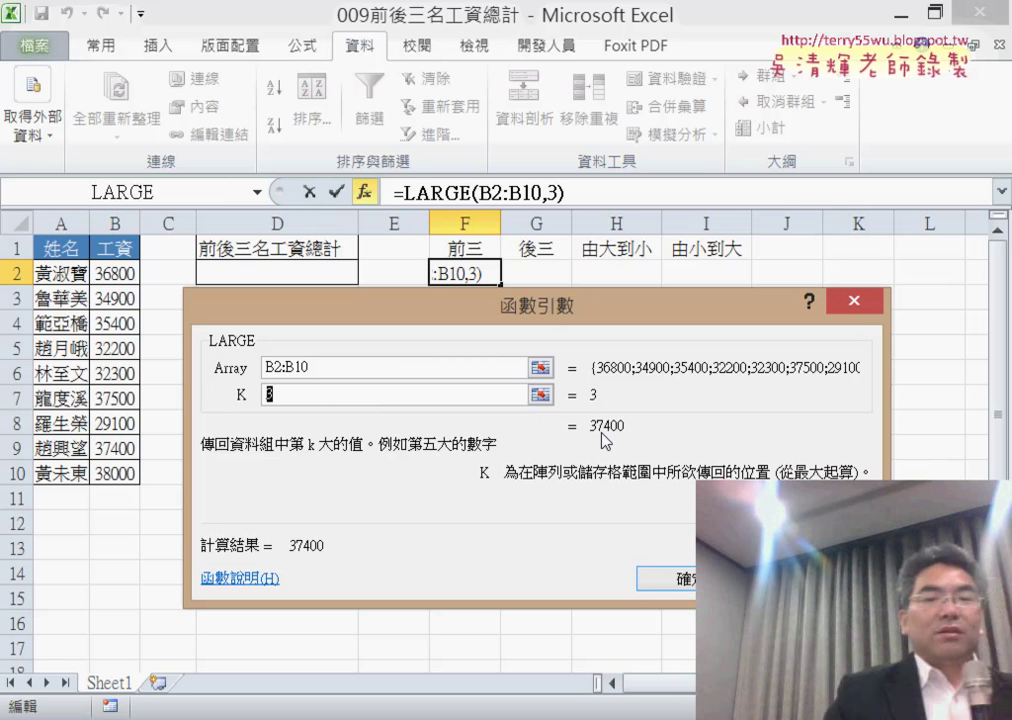
left_click(668, 578)
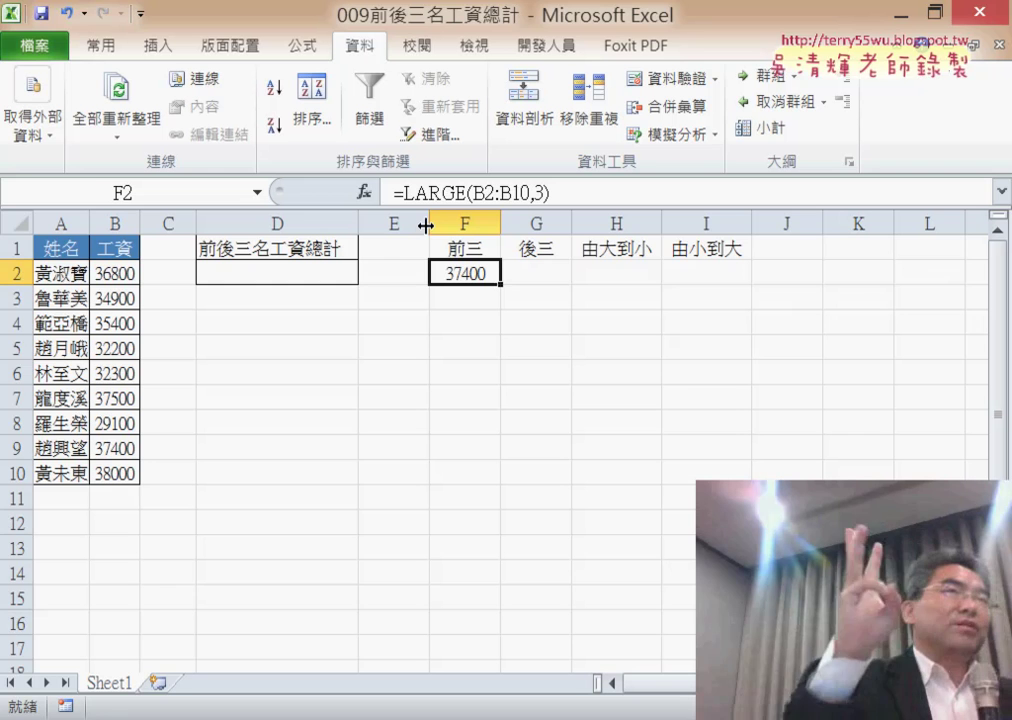
- Cut LARGE(B2:B10,3) out of F2's formula
left_click(548, 192)
left_click_drag(548, 192, 404, 192)
key("ctrl+c")
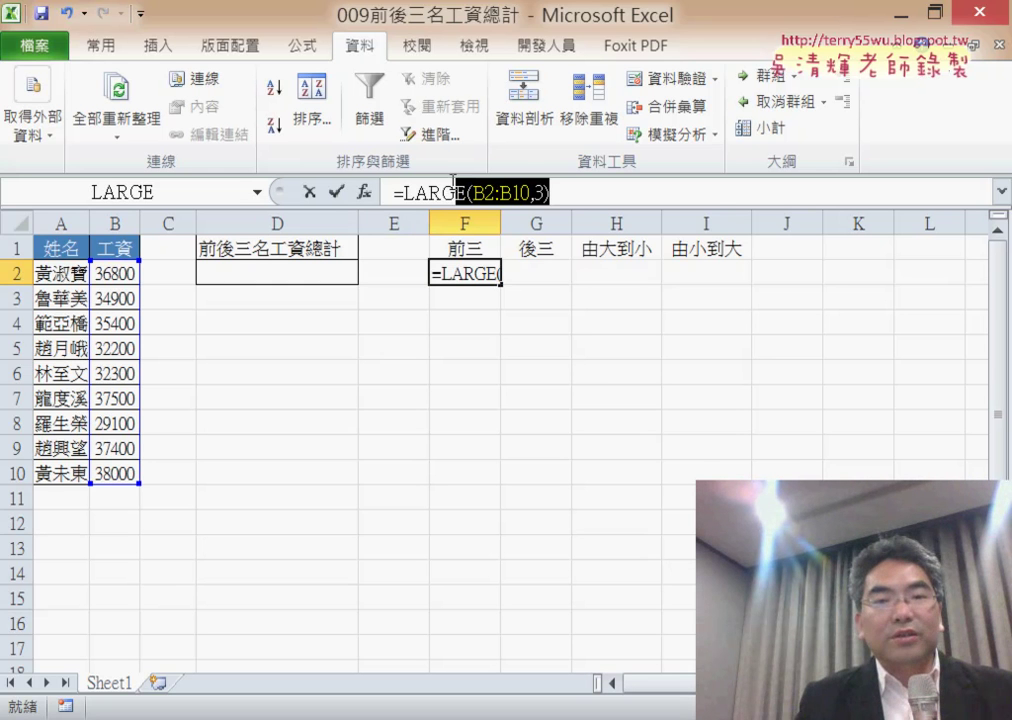
right_click(510, 192)
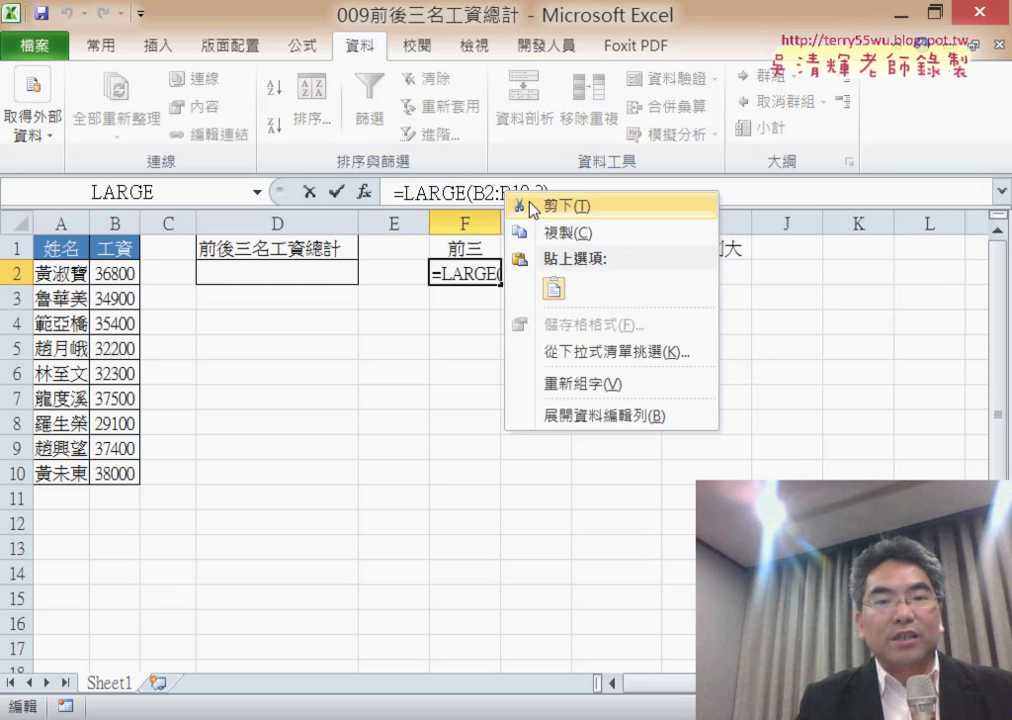
left_click(530, 203)
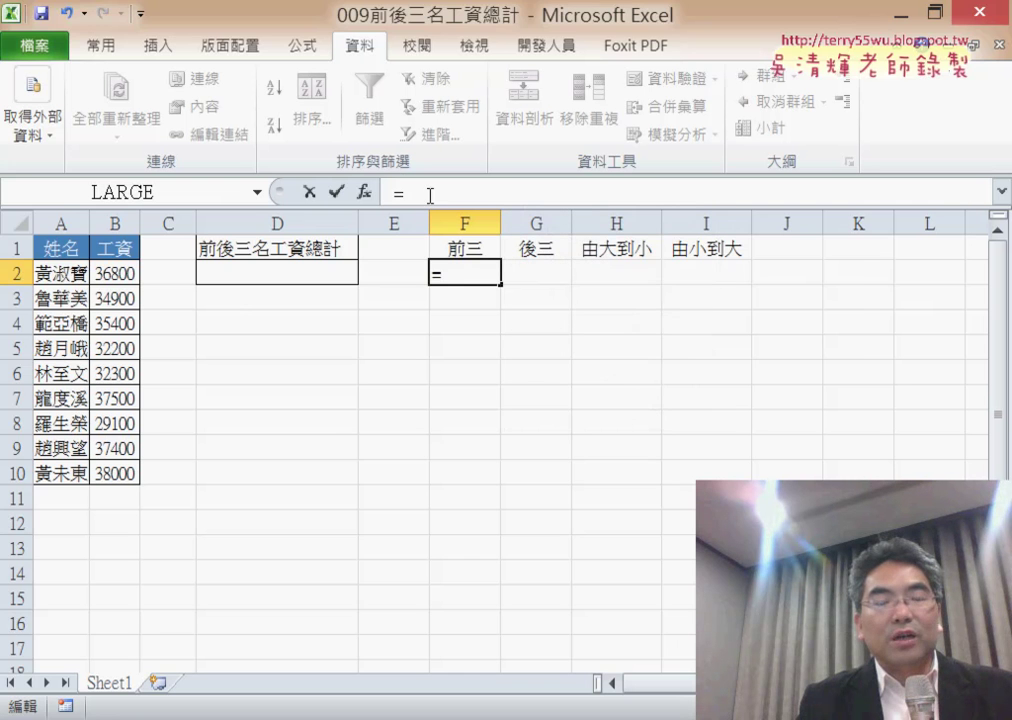
- Insert SUMIF with range B2:B10 and paste LARGE(B2:B10,3) as its criteria
left_click(365, 194)
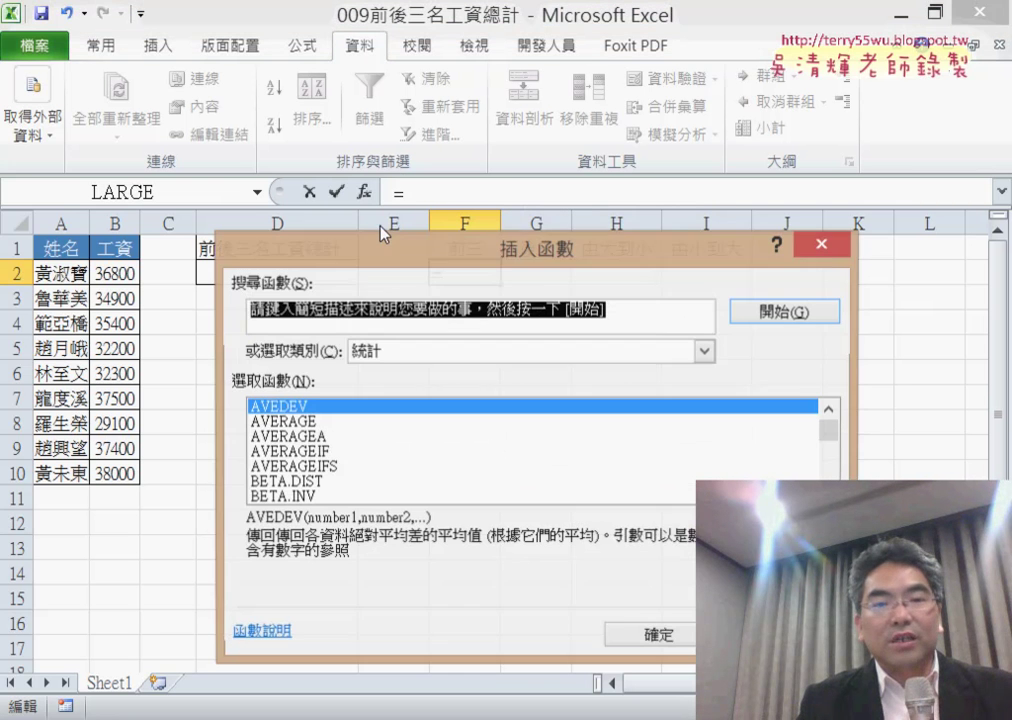
left_click(420, 352)
left_click(423, 372)
double_click(405, 421)
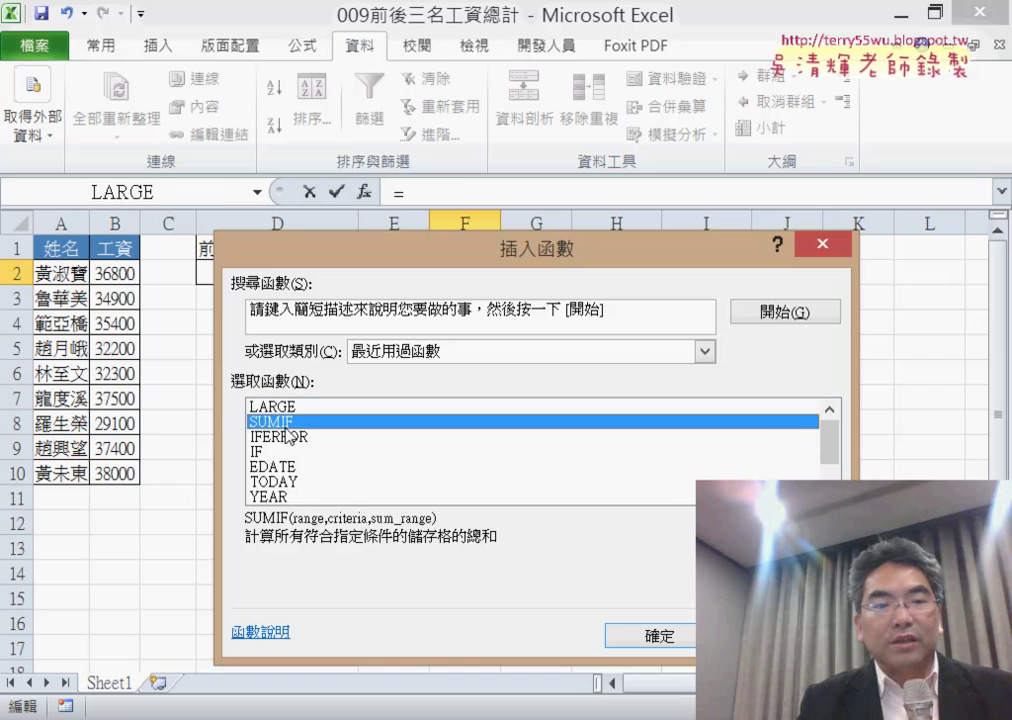
left_click_drag(400, 292, 498, 334)
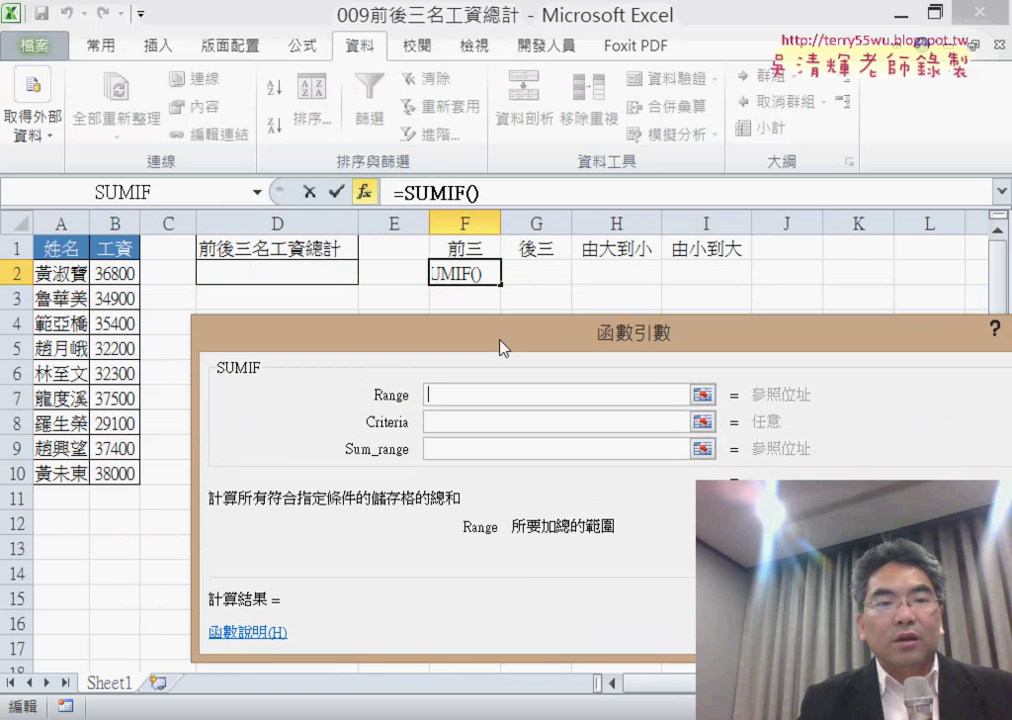
left_click_drag(117, 273, 120, 466)
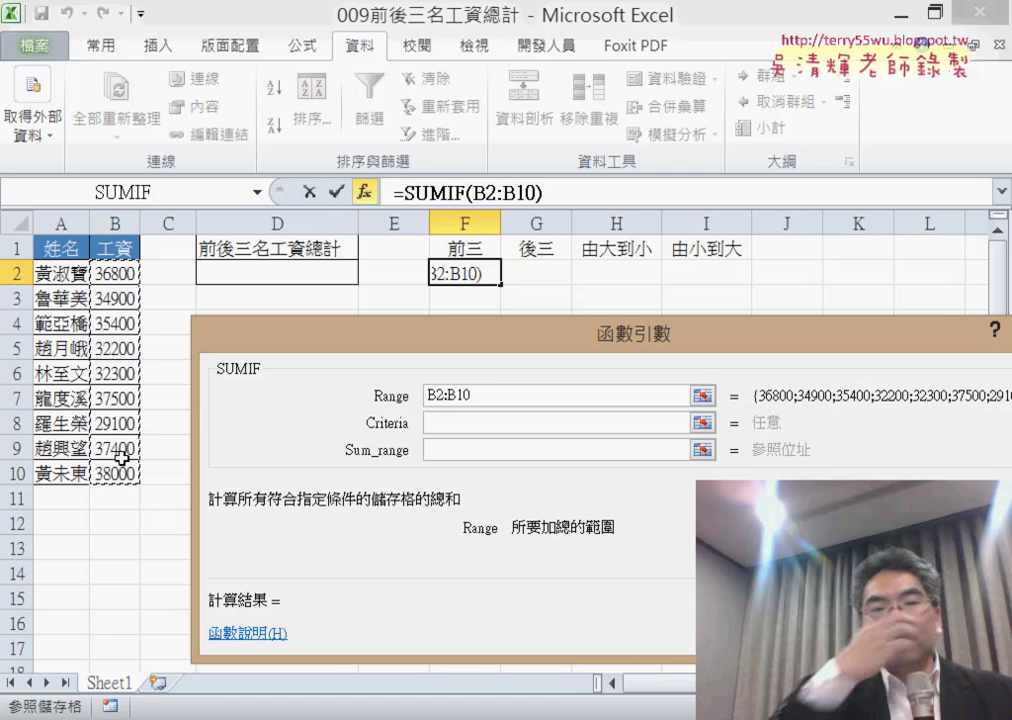
left_click(437, 422)
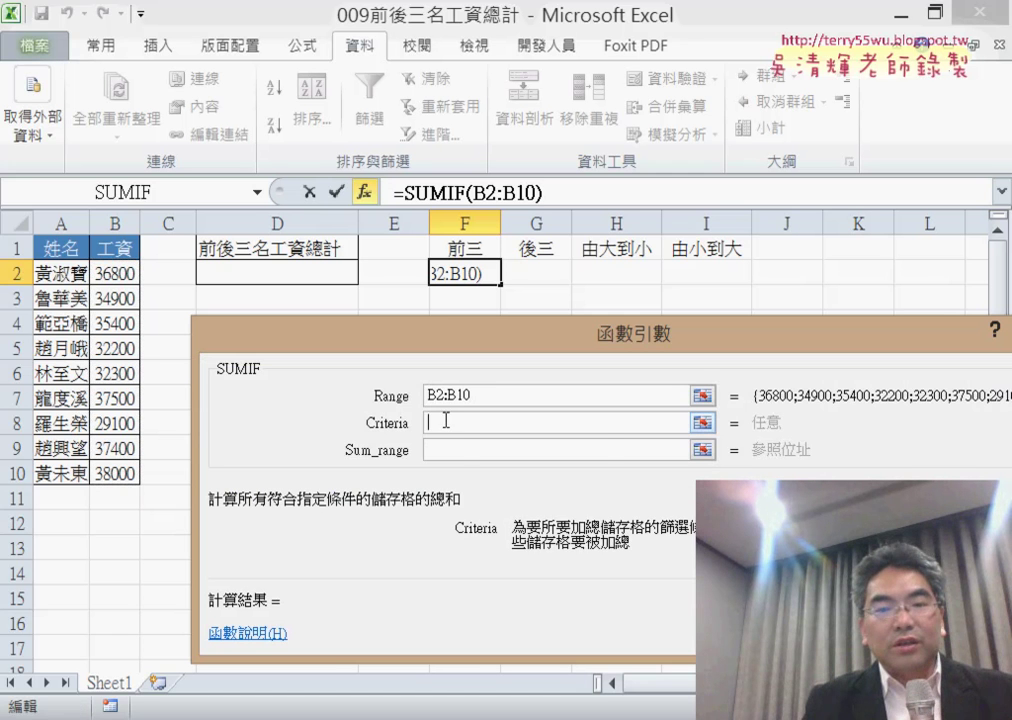
right_click(460, 420)
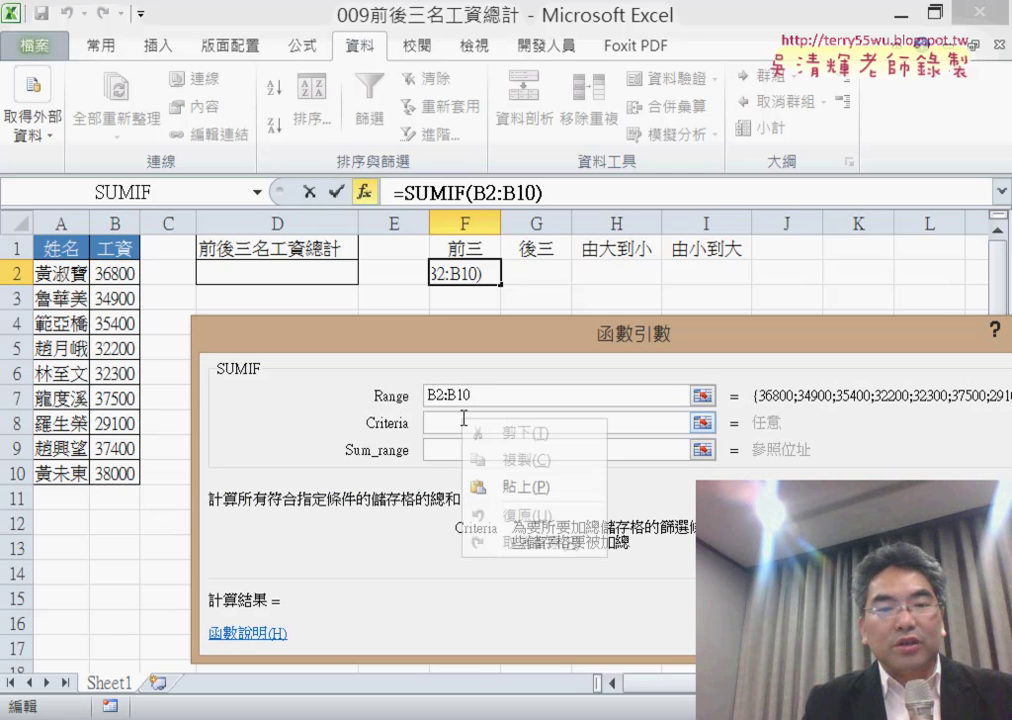
left_click(513, 490)
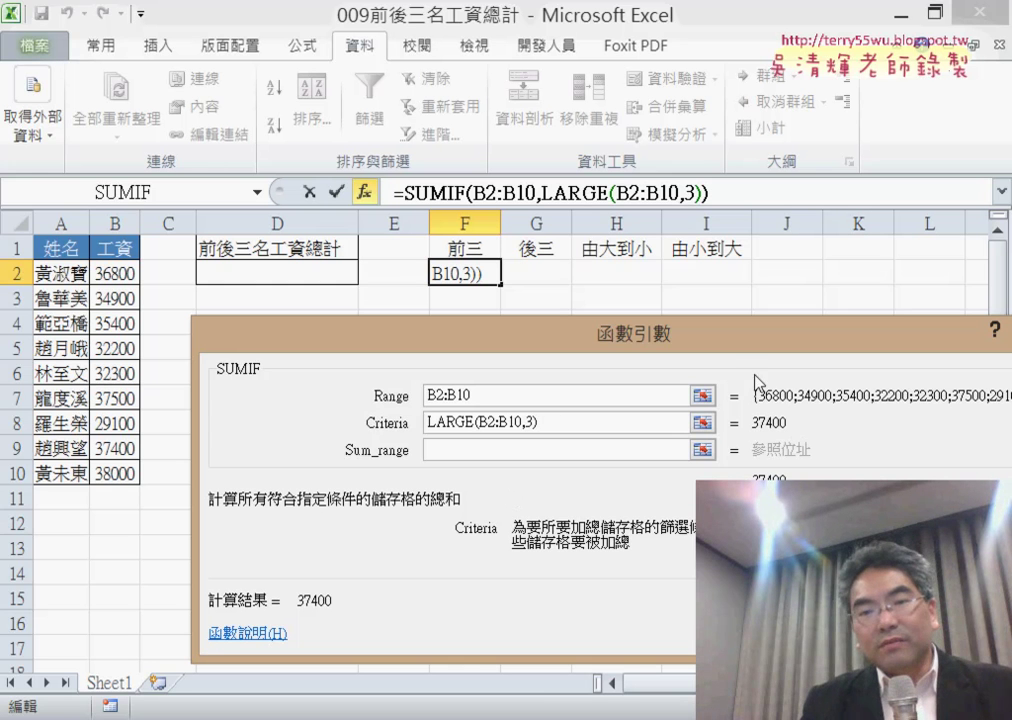
left_click_drag(740, 333, 574, 289)
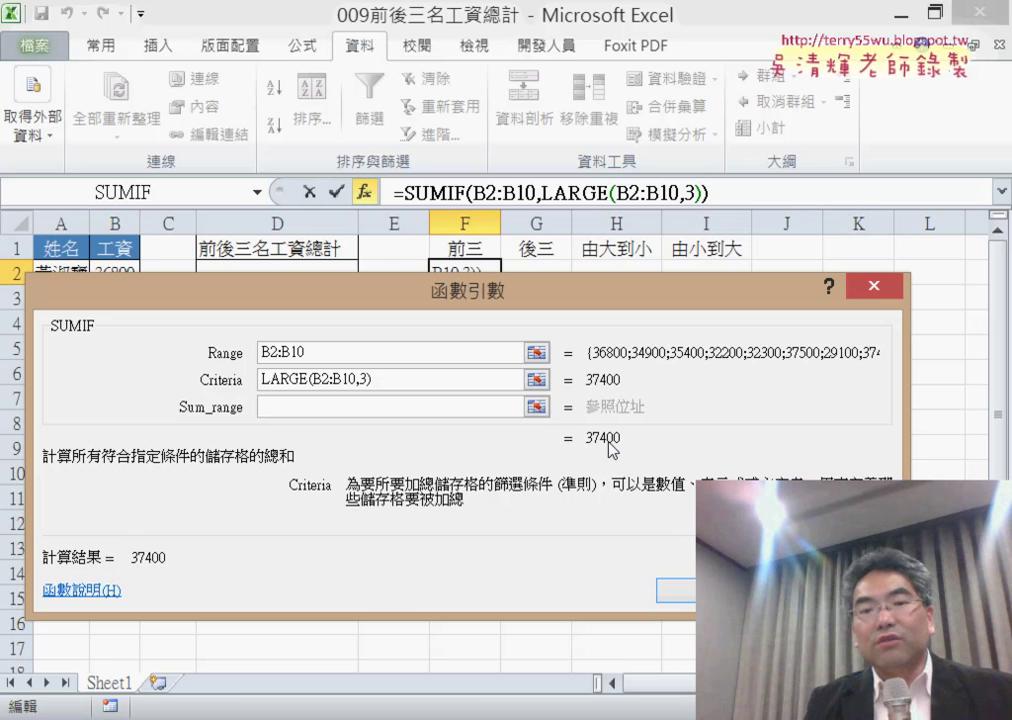
left_click(332, 408)
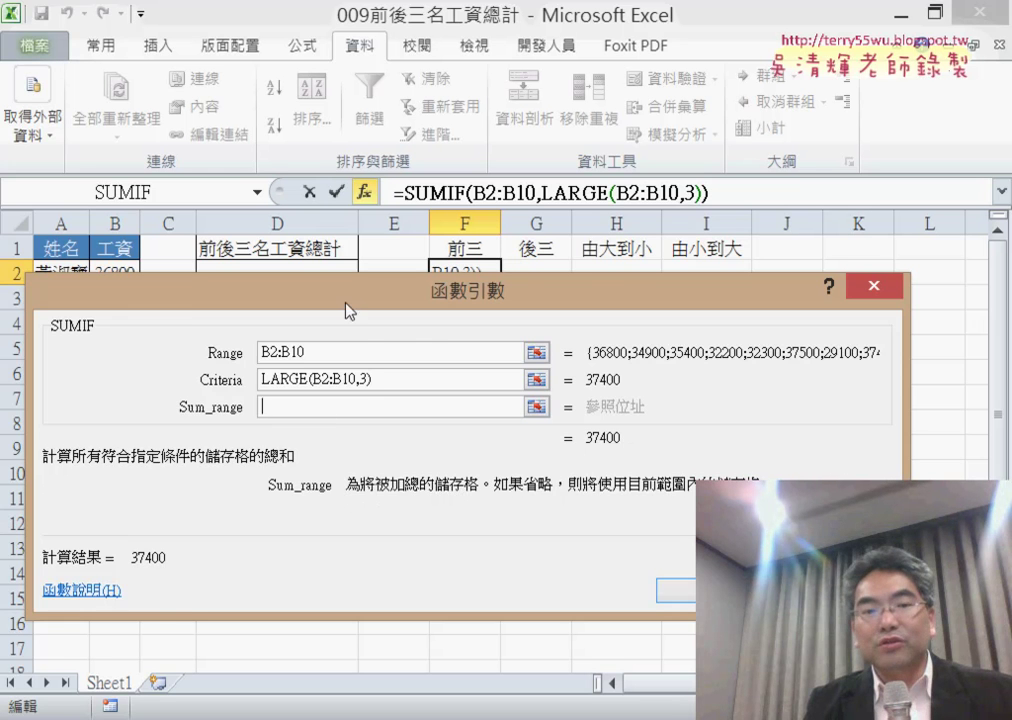
left_click_drag(347, 311, 508, 307)
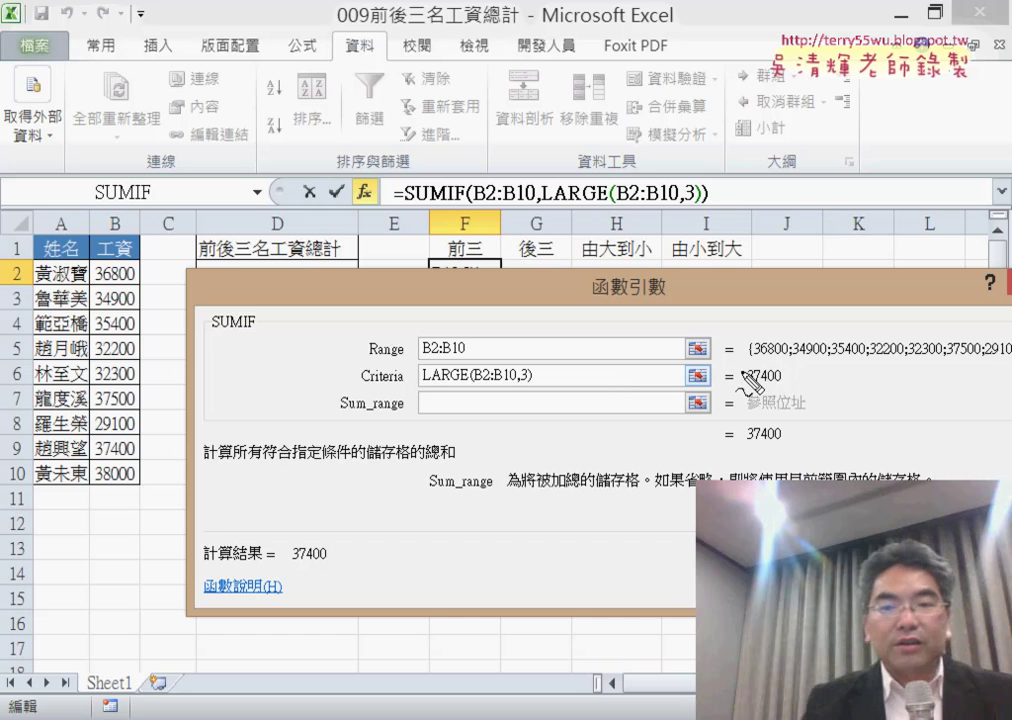
left_click_drag(718, 366, 738, 379)
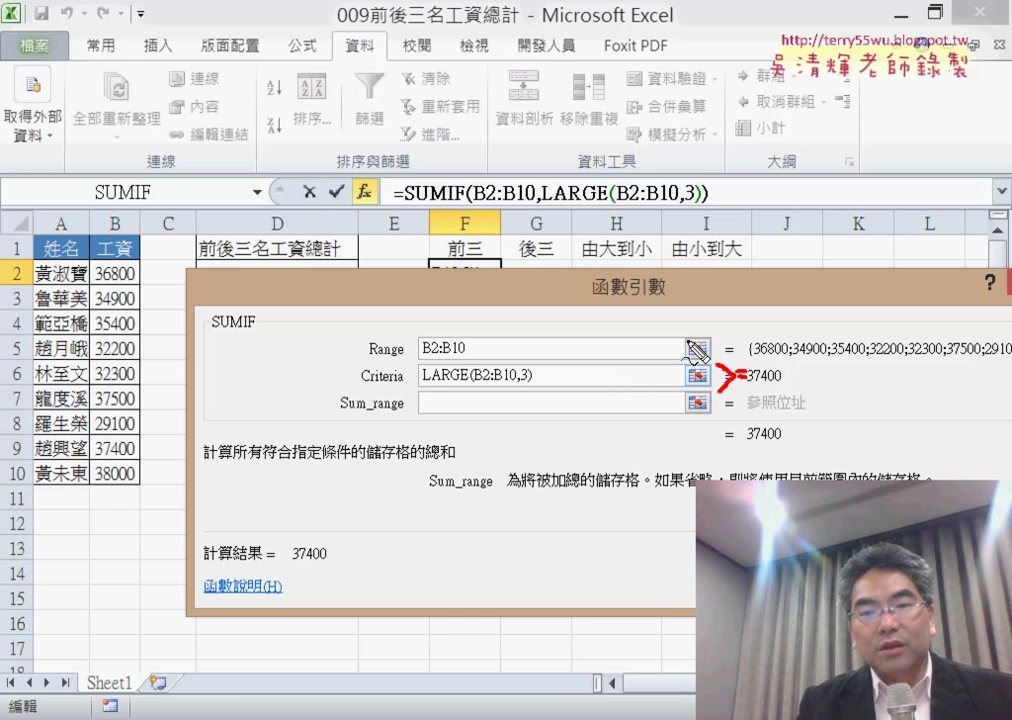
left_click_drag(686, 338, 690, 357)
left_click_drag(788, 340, 786, 360)
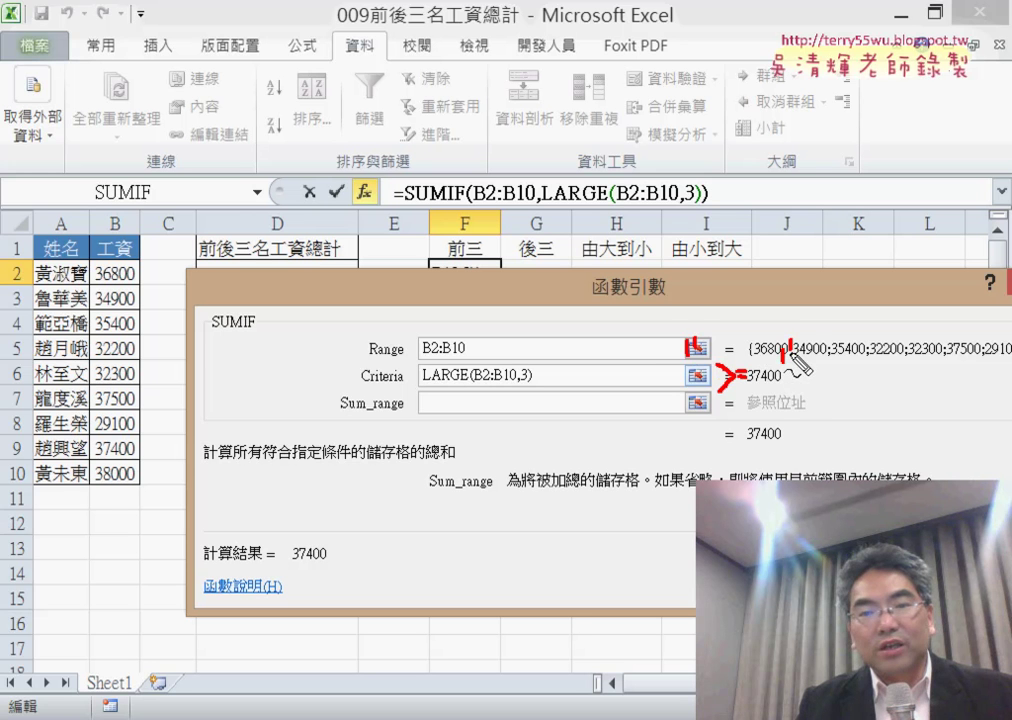
mouse_move(750, 398)
left_mouse_down()
mouse_move(697, 309)
mouse_move(772, 447)
left_mouse_up()
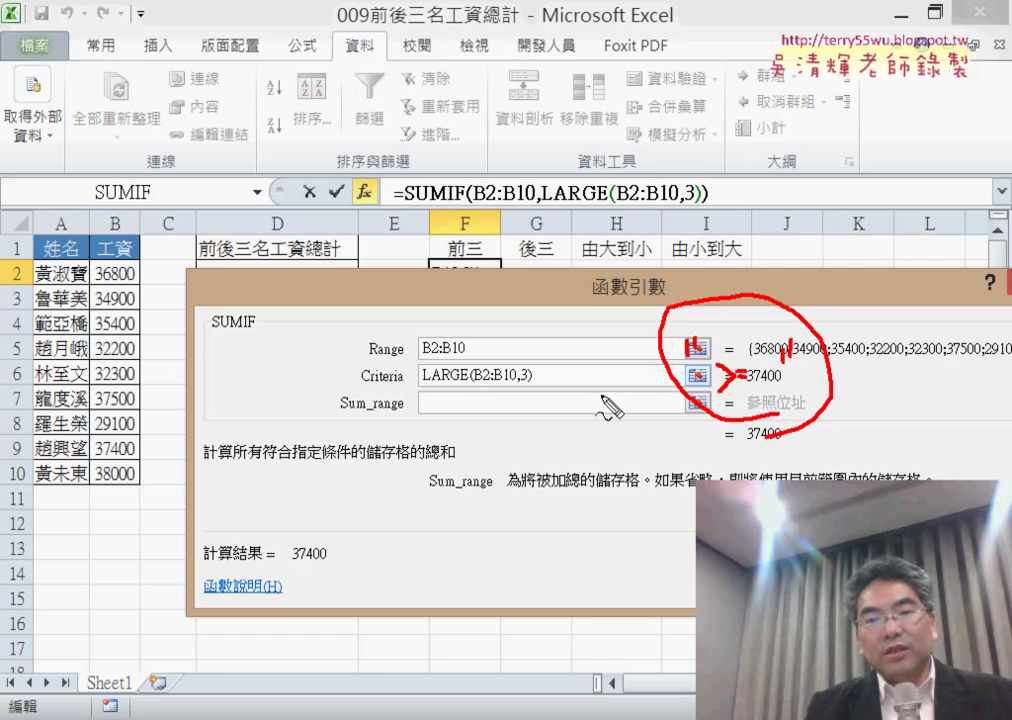
key("Escape")
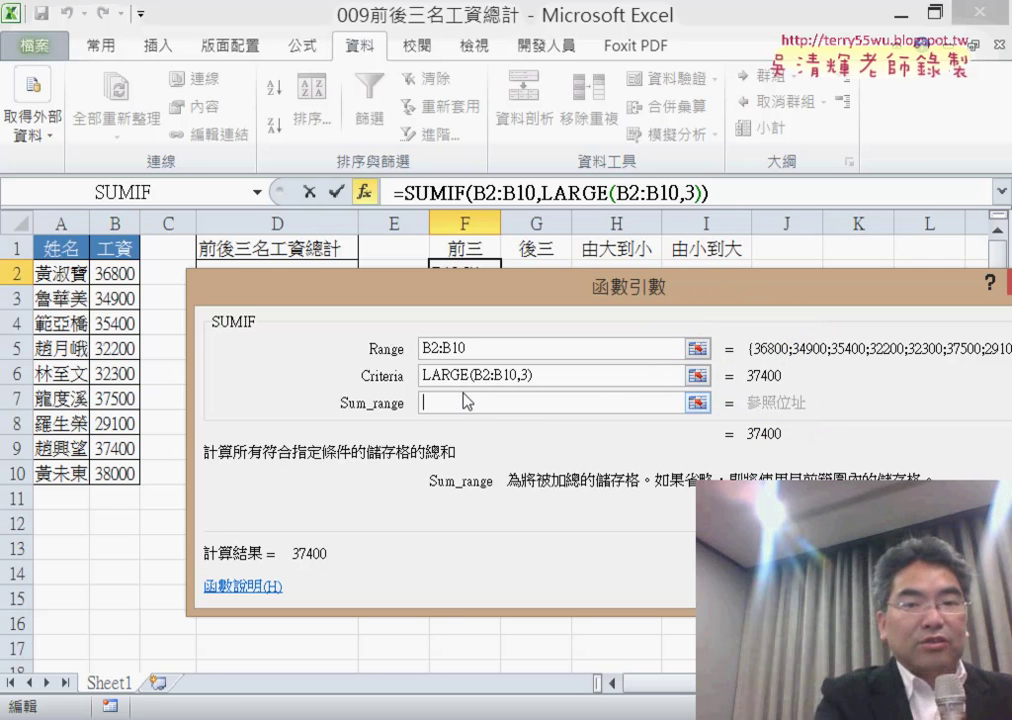
- Prefix the SUMIF criterion with ">="& so it reads ">="&LARGE(B2:B10,3)
left_click(424, 375)
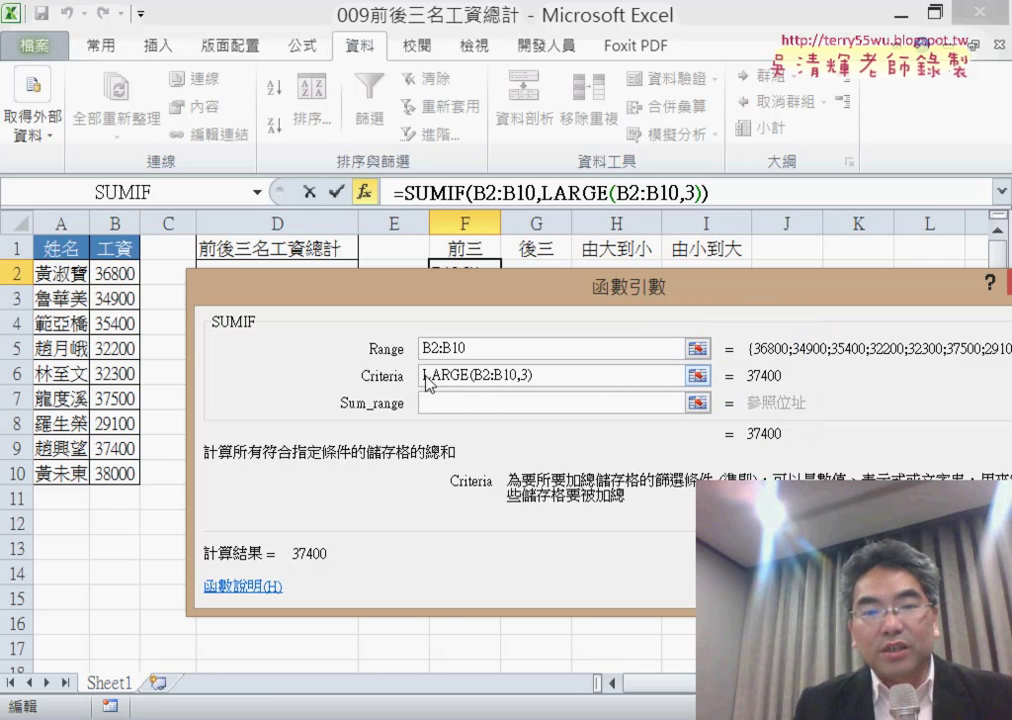
type("\"")
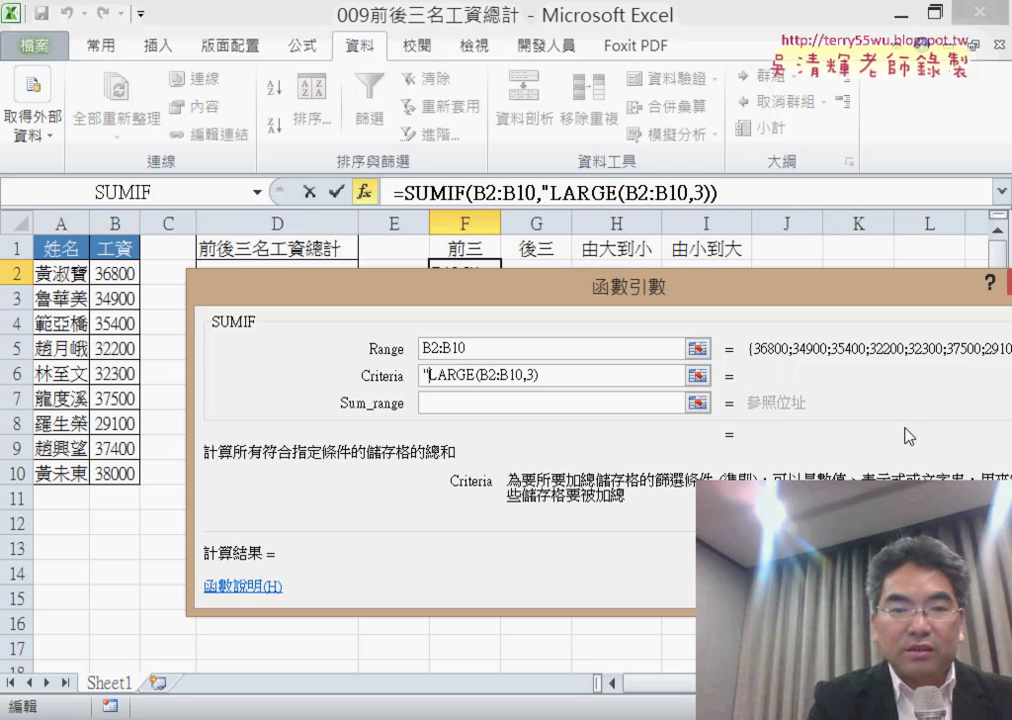
type("\"")
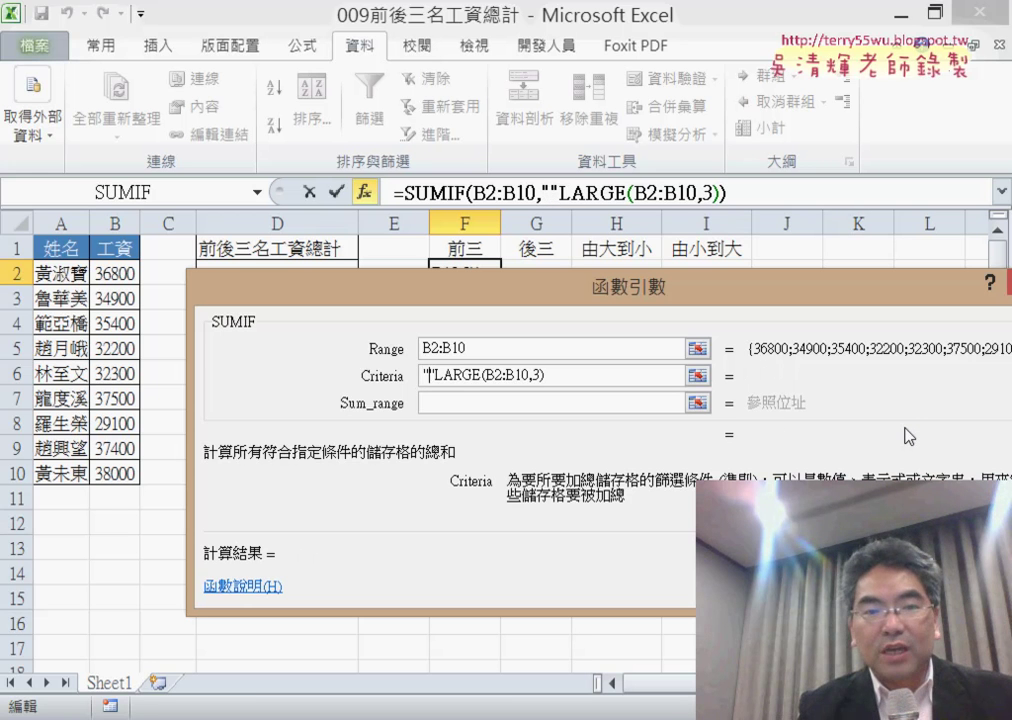
type(">")
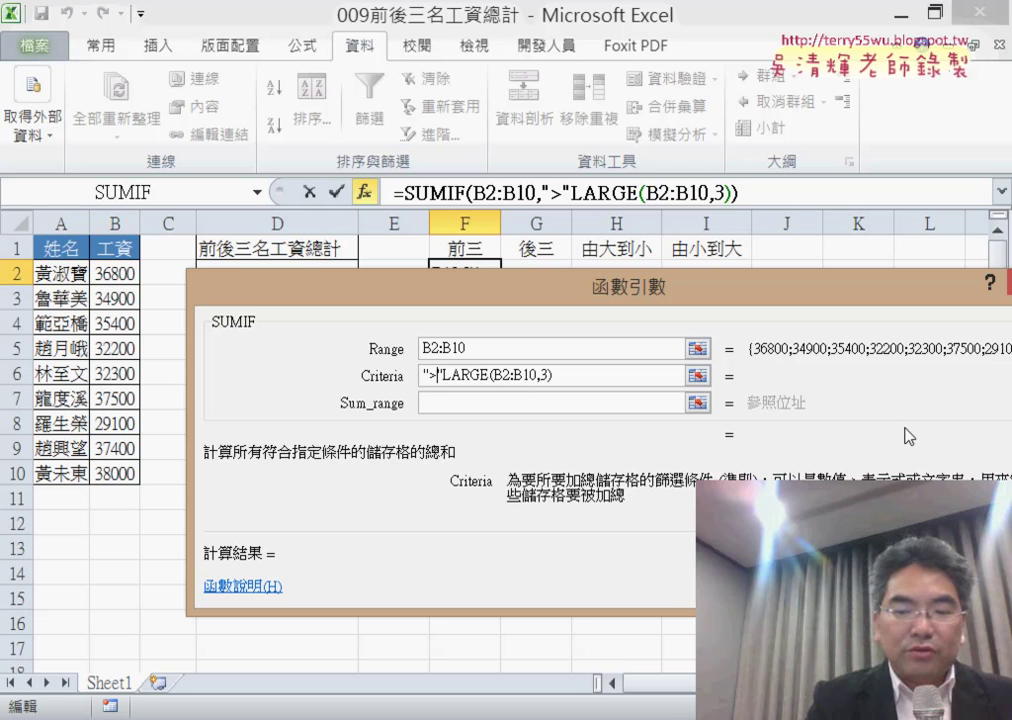
type("=")
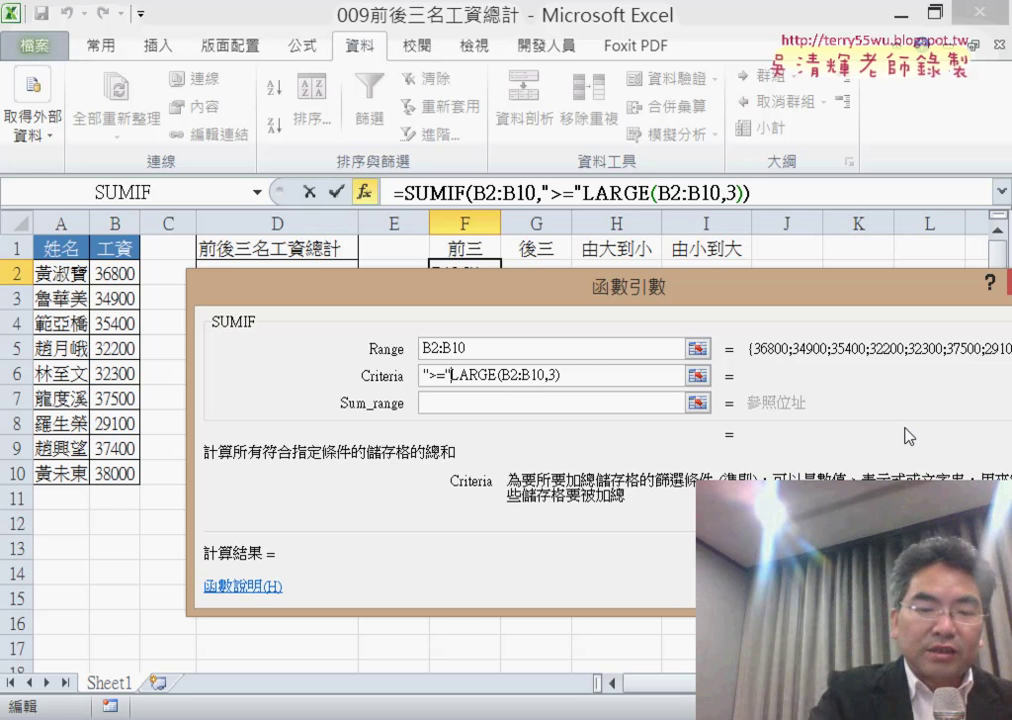
type("&")
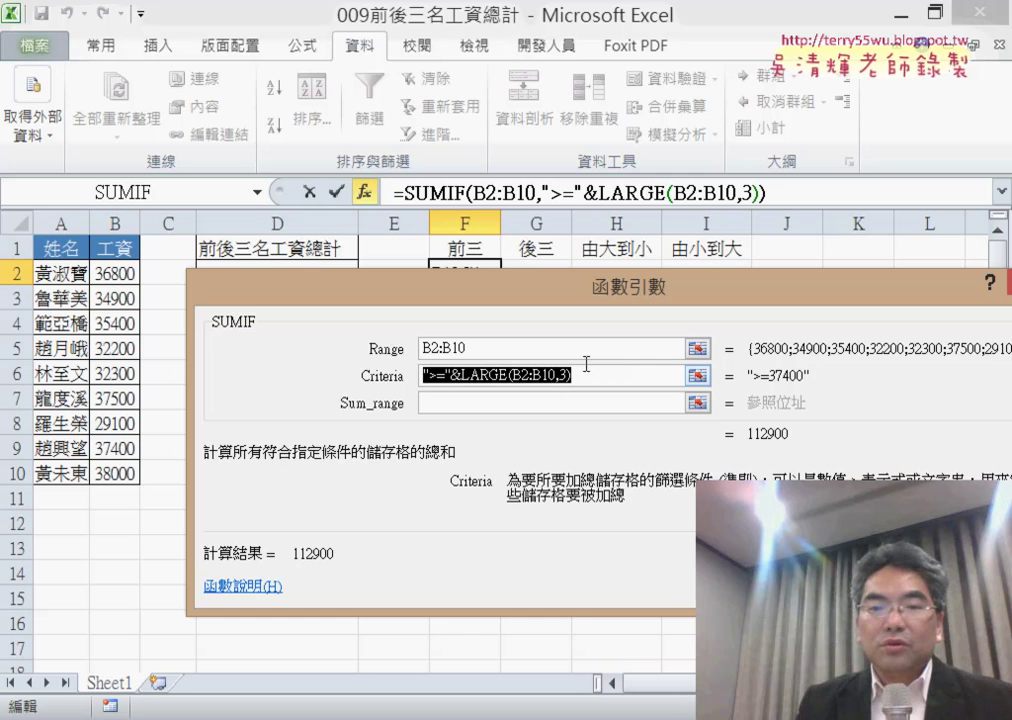
left_click_drag(618, 370, 487, 371)
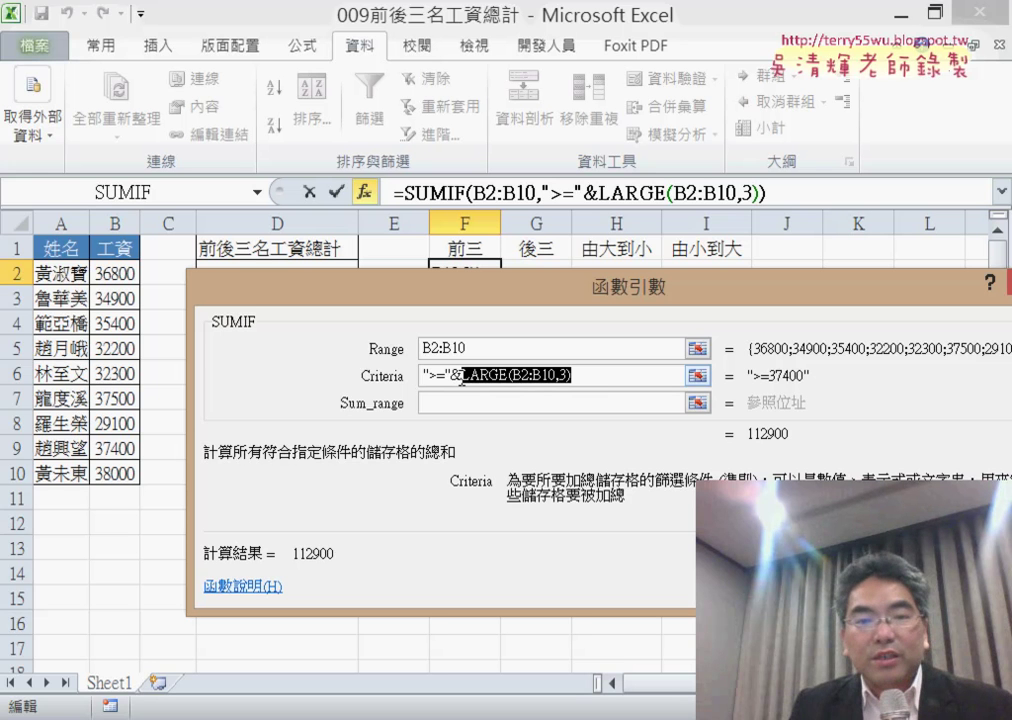
left_click(452, 374)
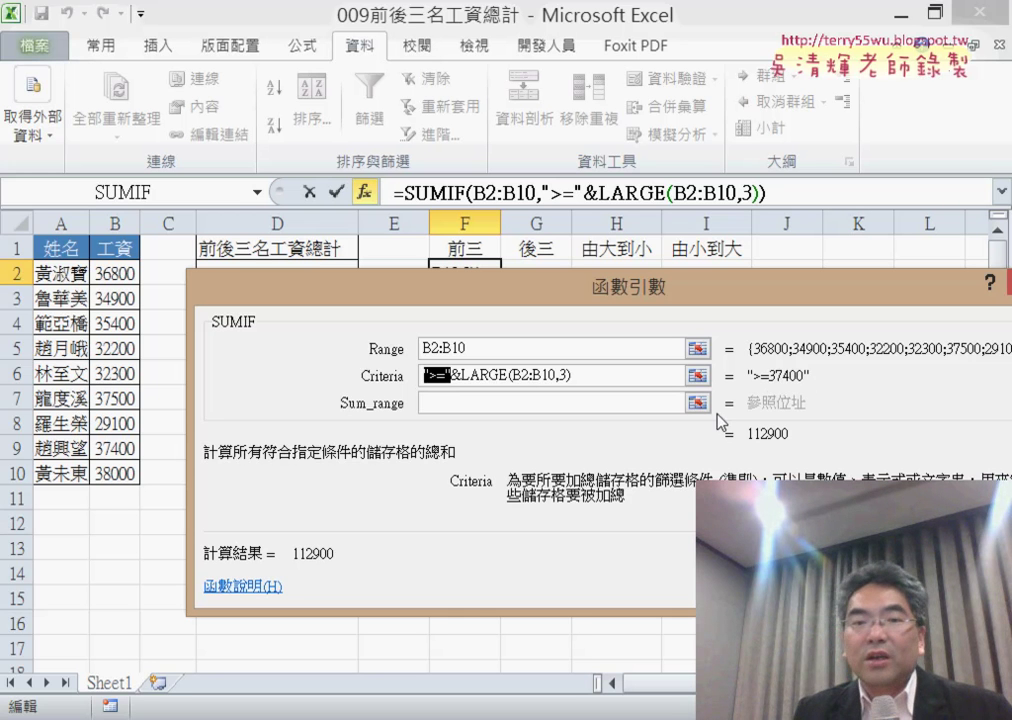
left_click(540, 402)
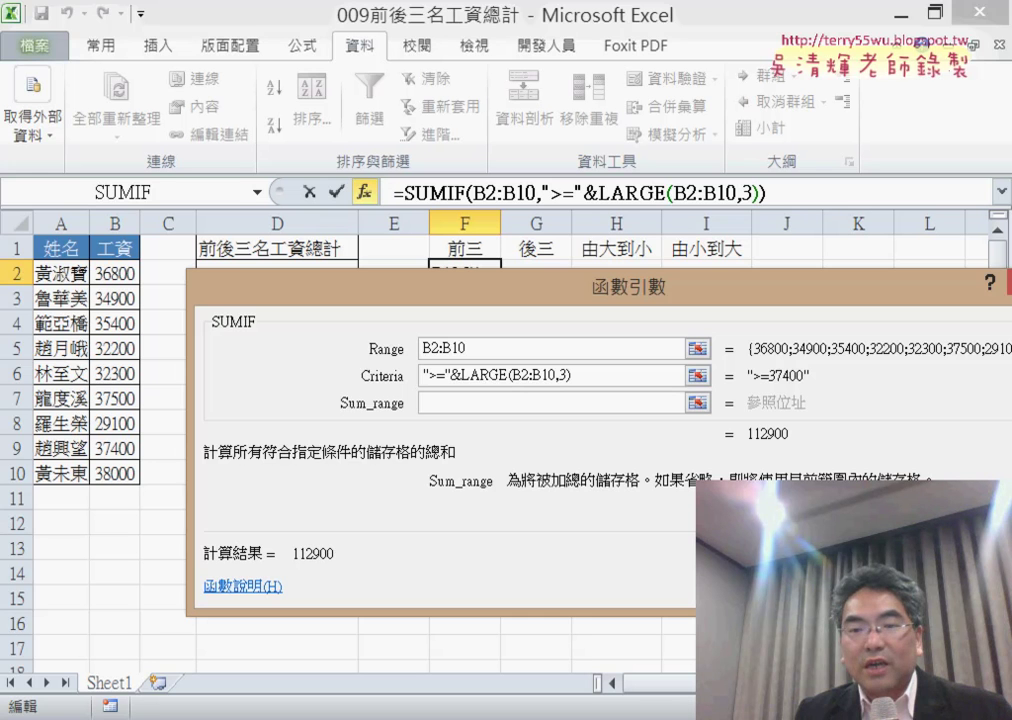
key("Return")
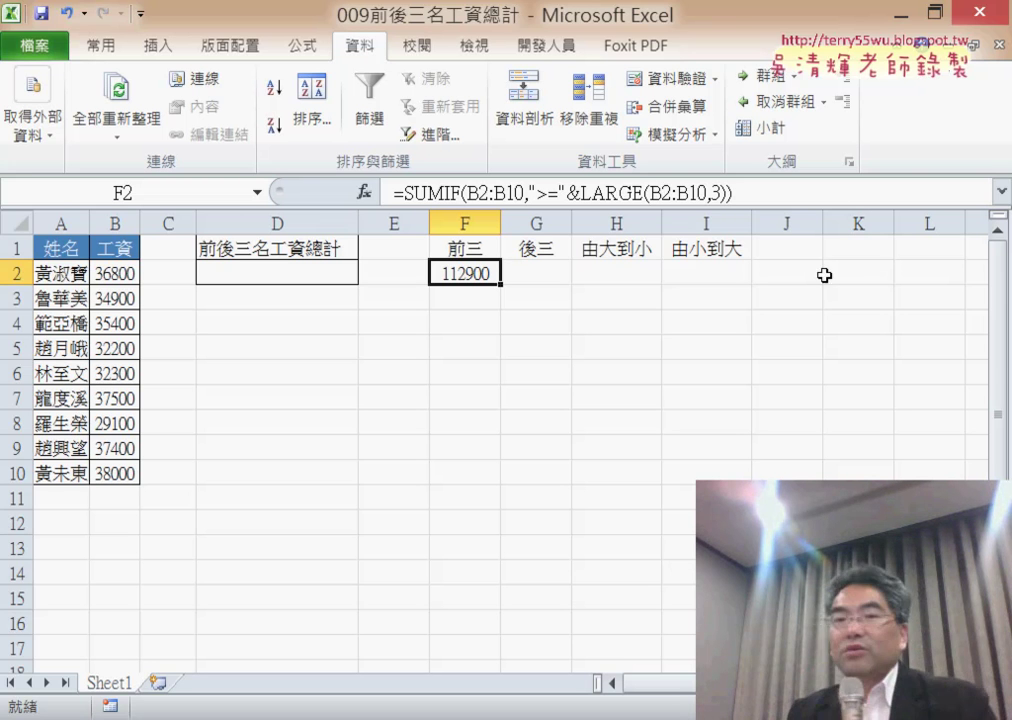
left_click(549, 273)
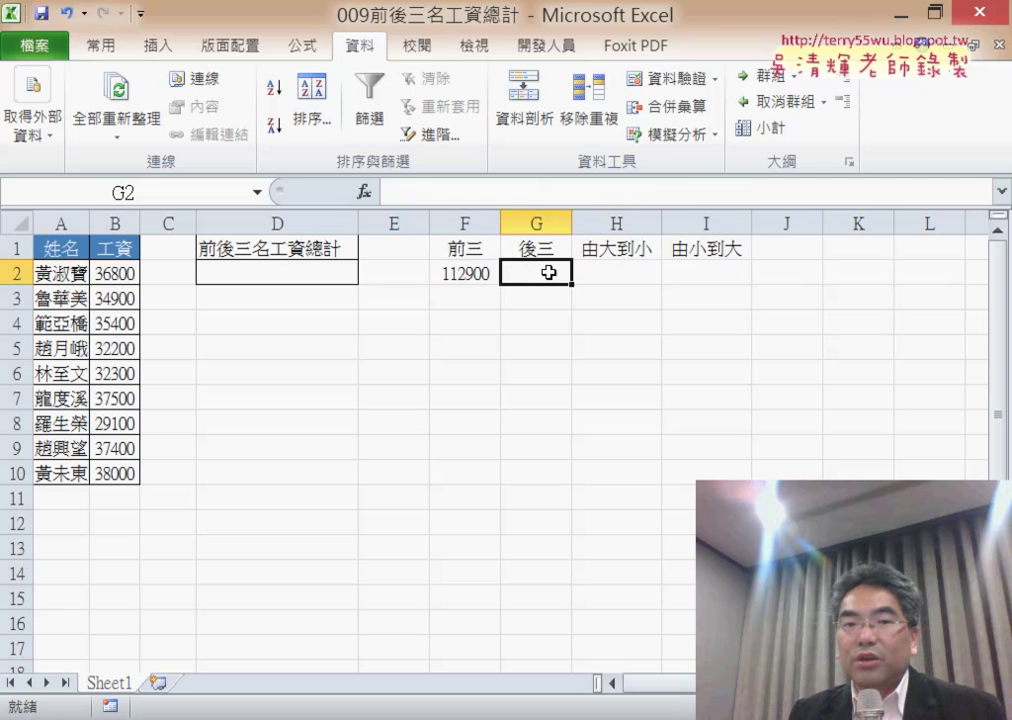
left_click(483, 276)
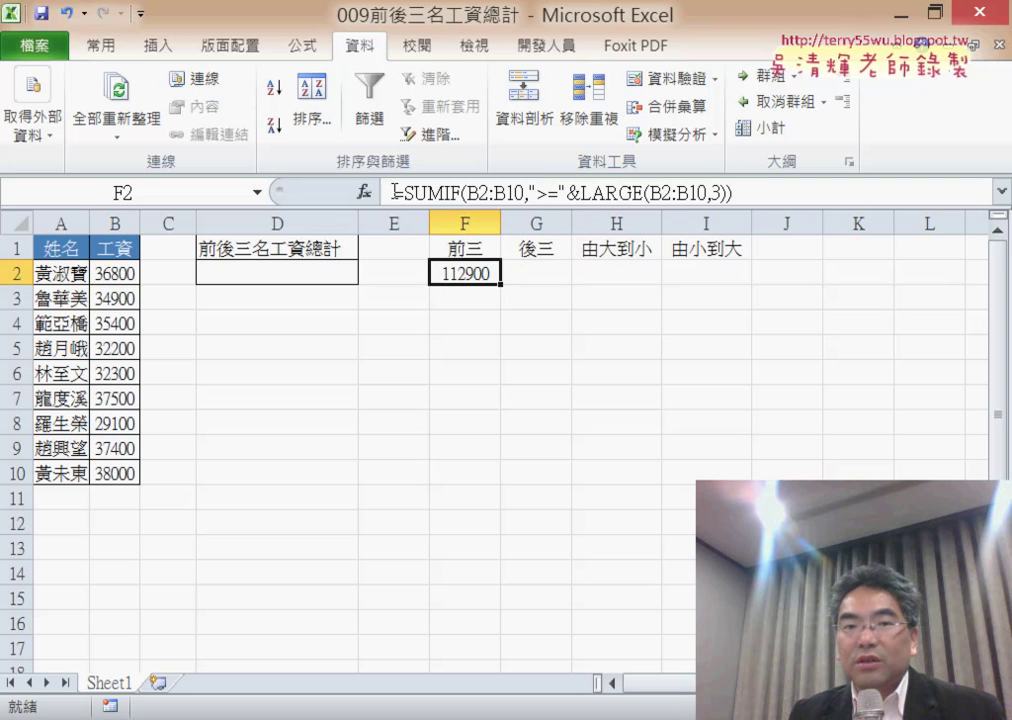
left_click_drag(396, 190, 733, 190)
left_click(592, 192)
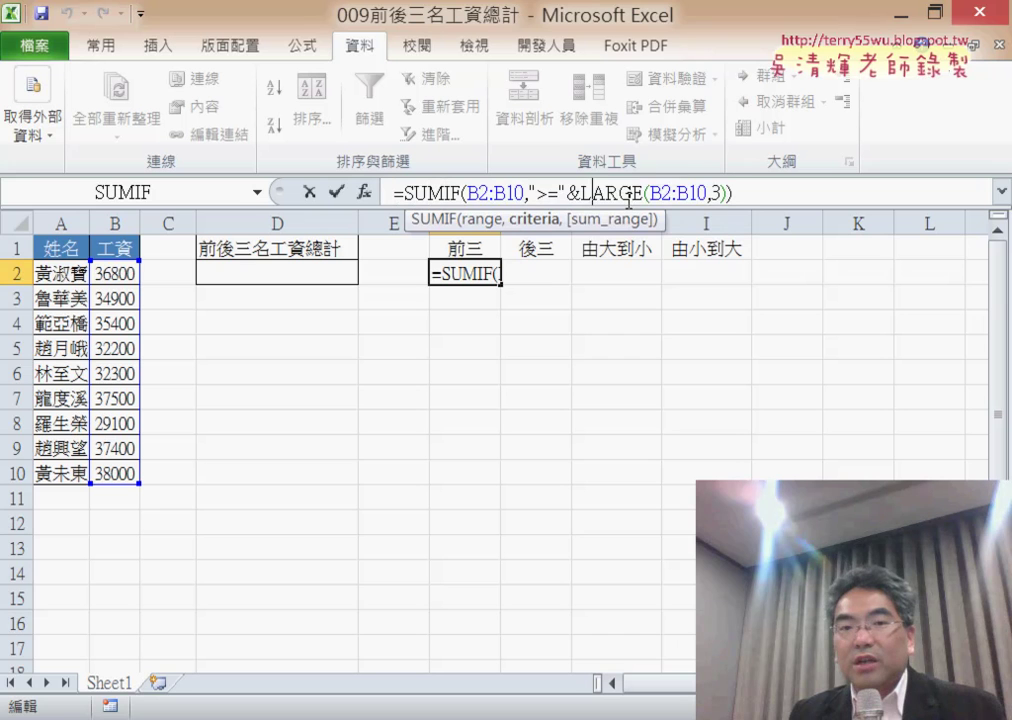
left_click_drag(590, 192, 632, 196)
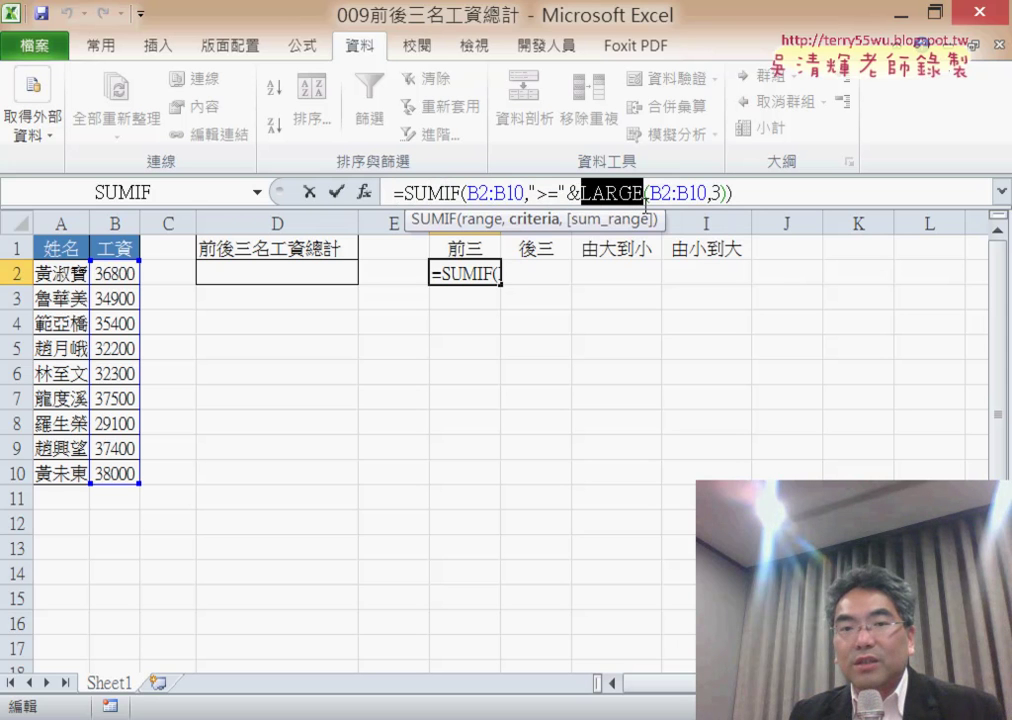
left_click_drag(771, 190, 395, 190)
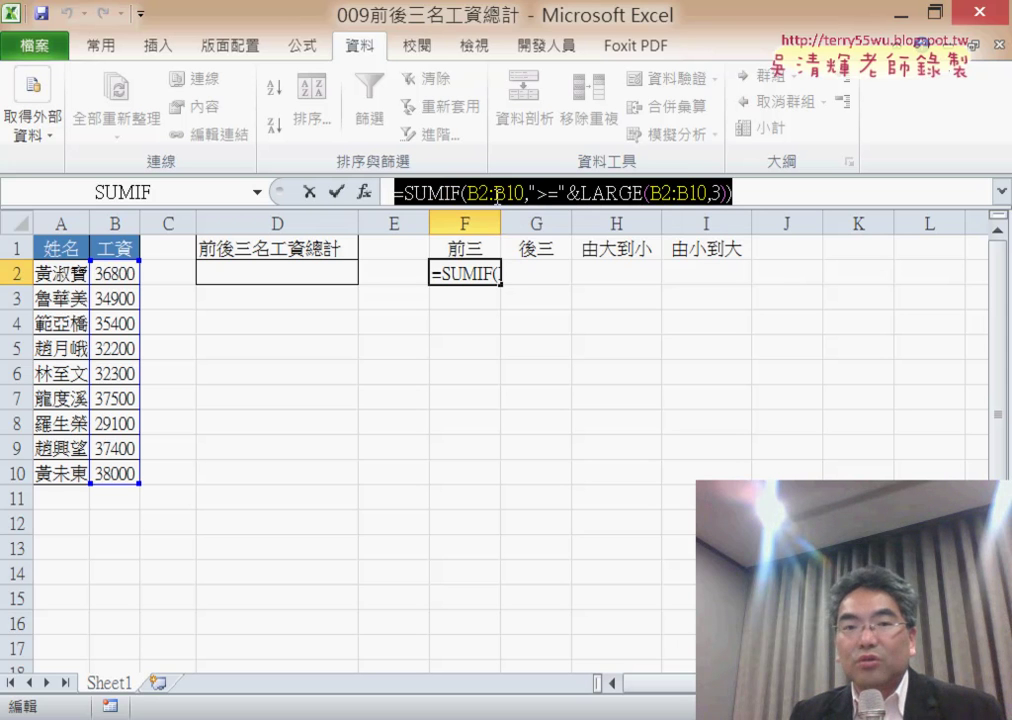
right_click(523, 200)
left_click(556, 235)
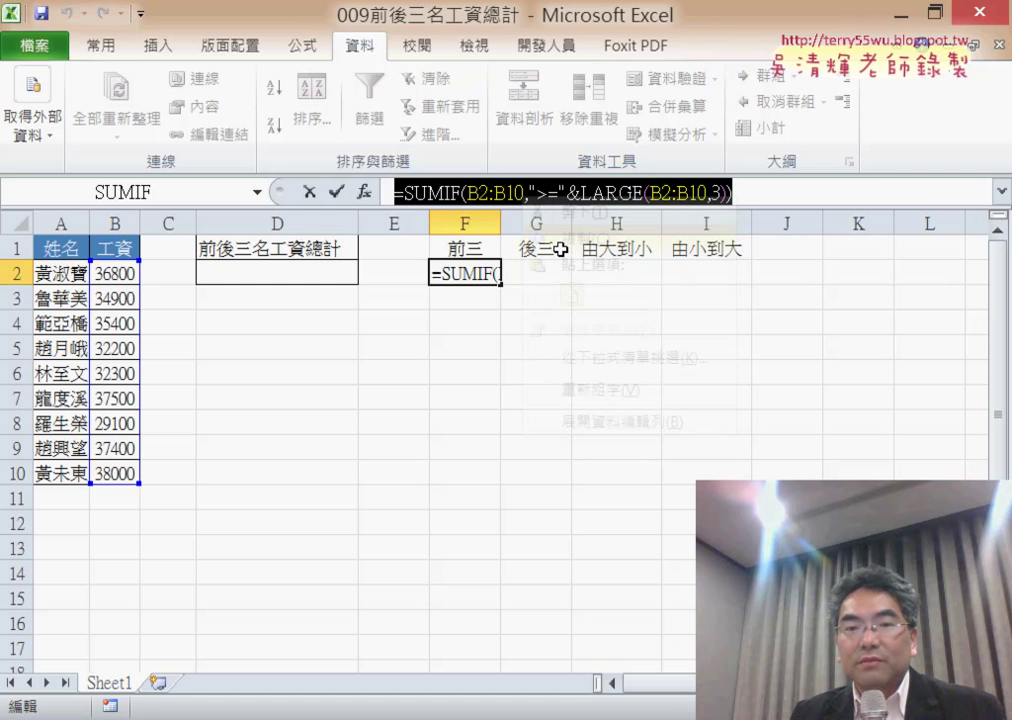
left_click(312, 194)
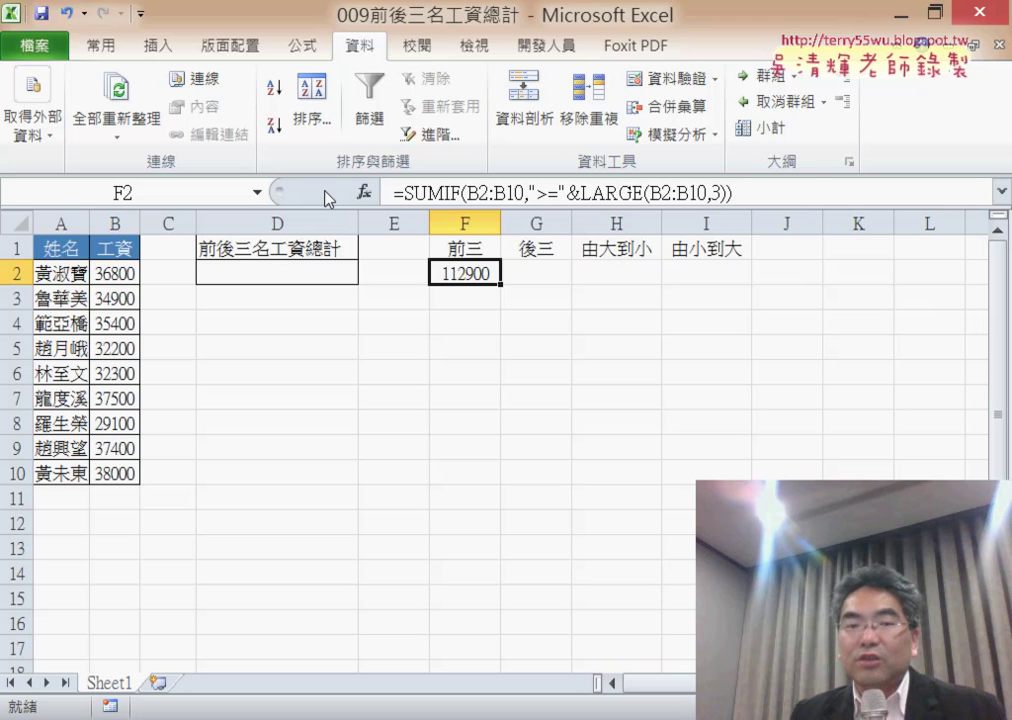
left_click(551, 270)
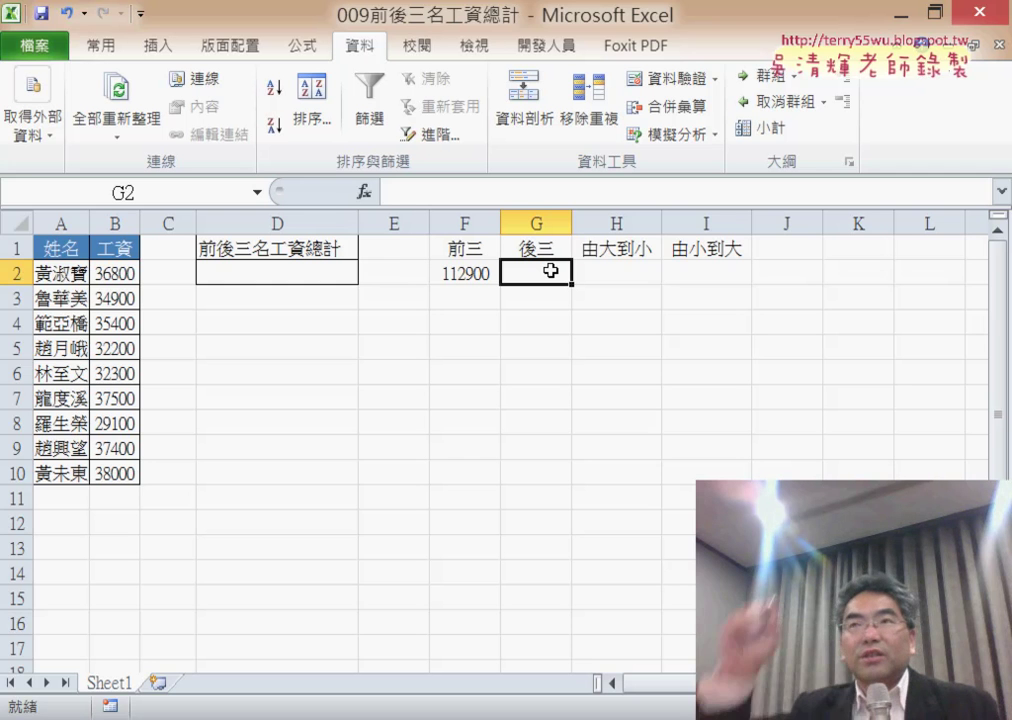
- Paste the top-three formula into G2, changing LARGE to SMALL and >= to <=
left_click(497, 193)
right_click(494, 194)
left_click(543, 293)
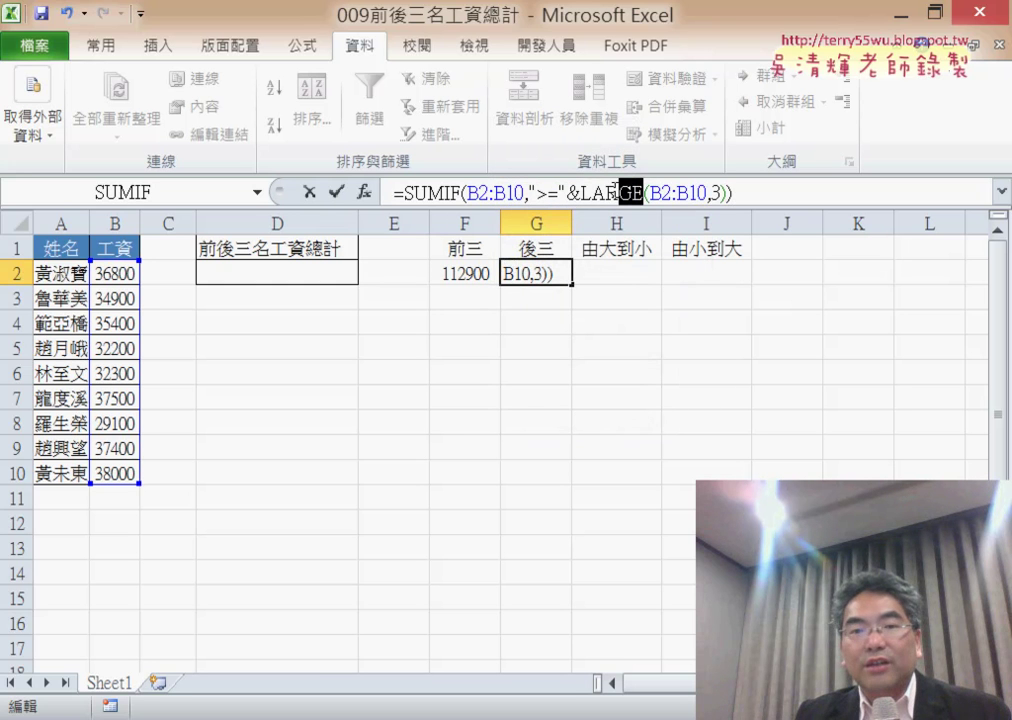
left_click_drag(645, 192, 582, 192)
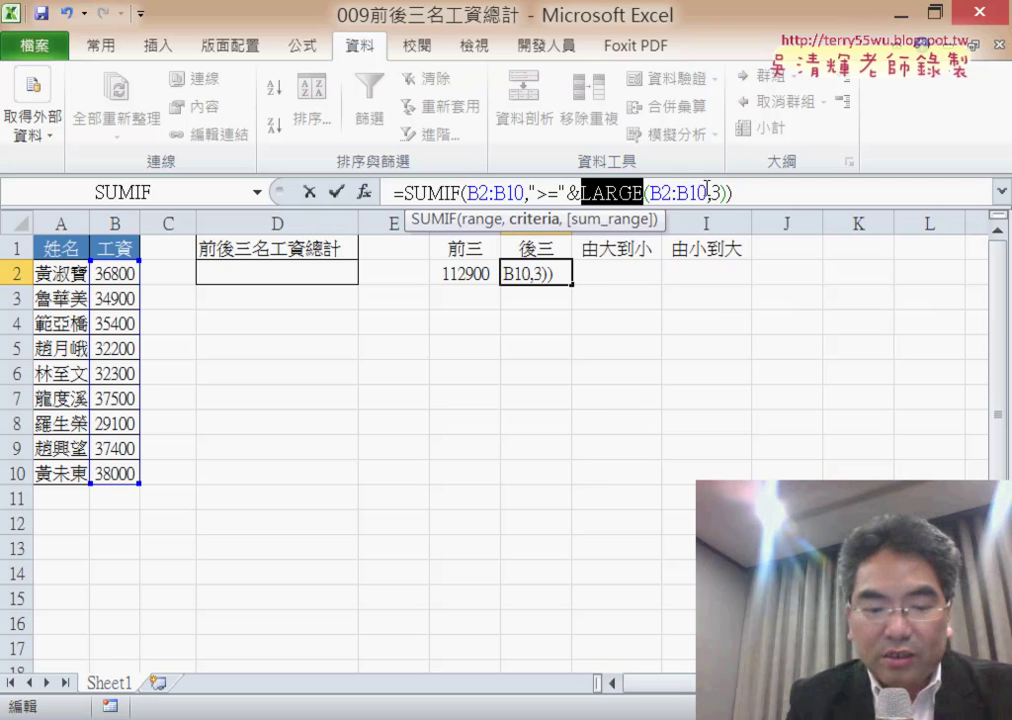
type("sma")
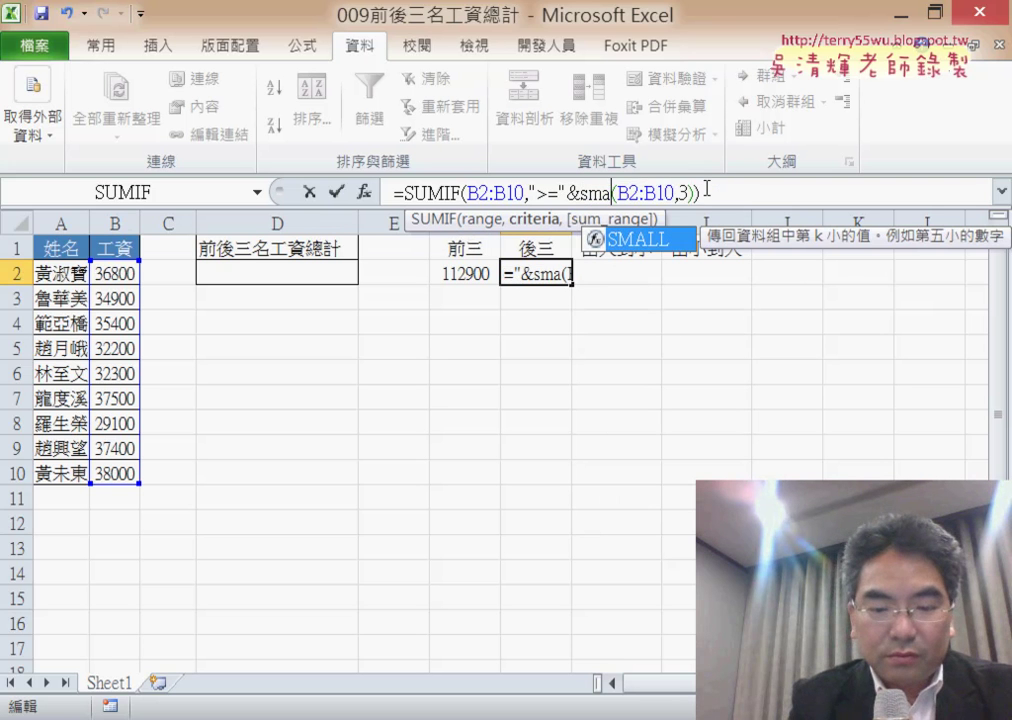
type("ll")
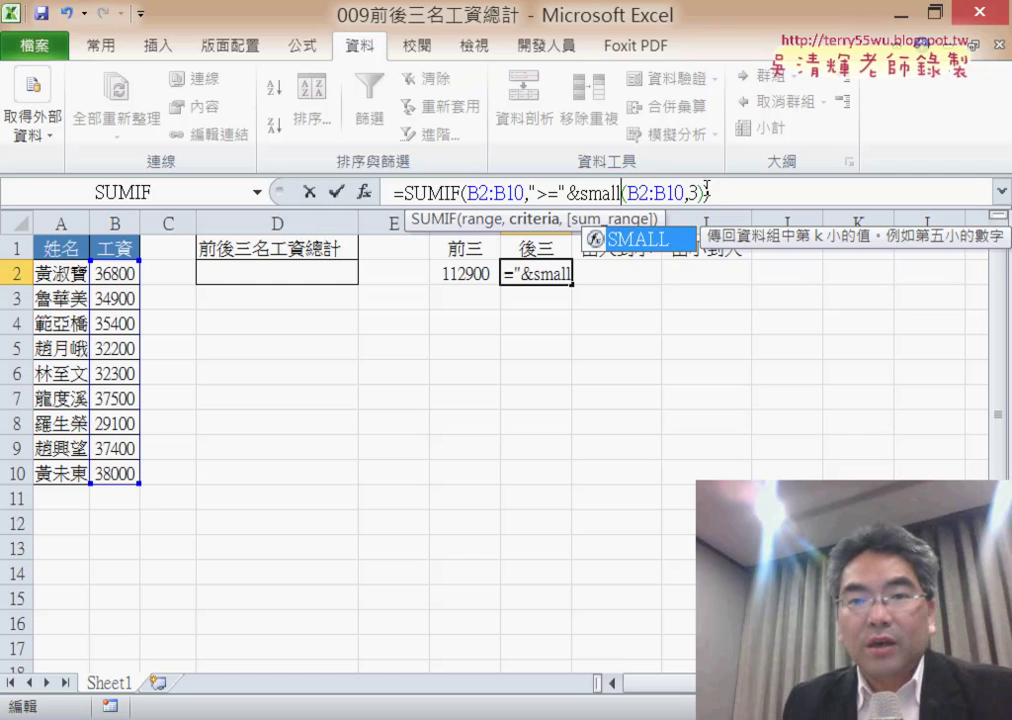
double_click(543, 192)
type("<")
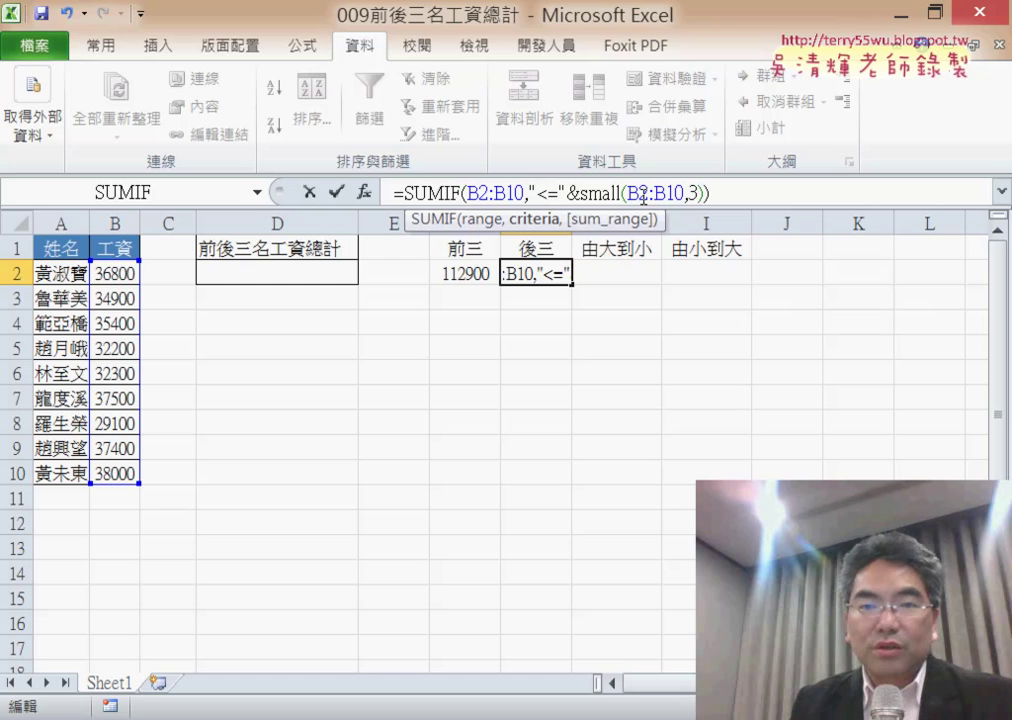
left_click(345, 194)
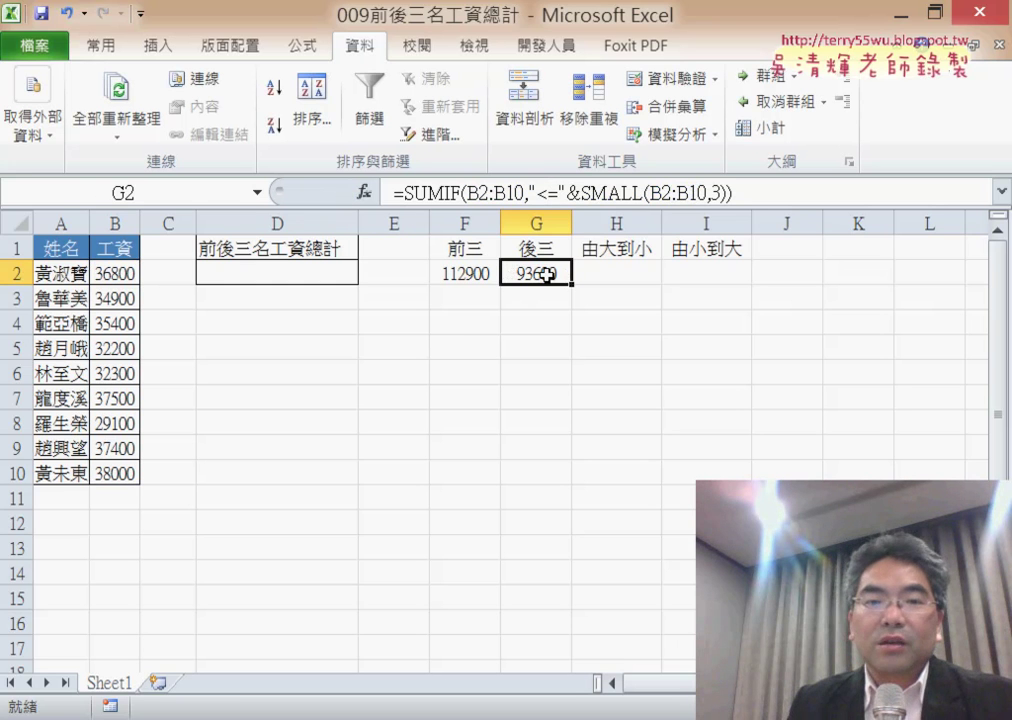
left_click_drag(497, 279, 530, 288)
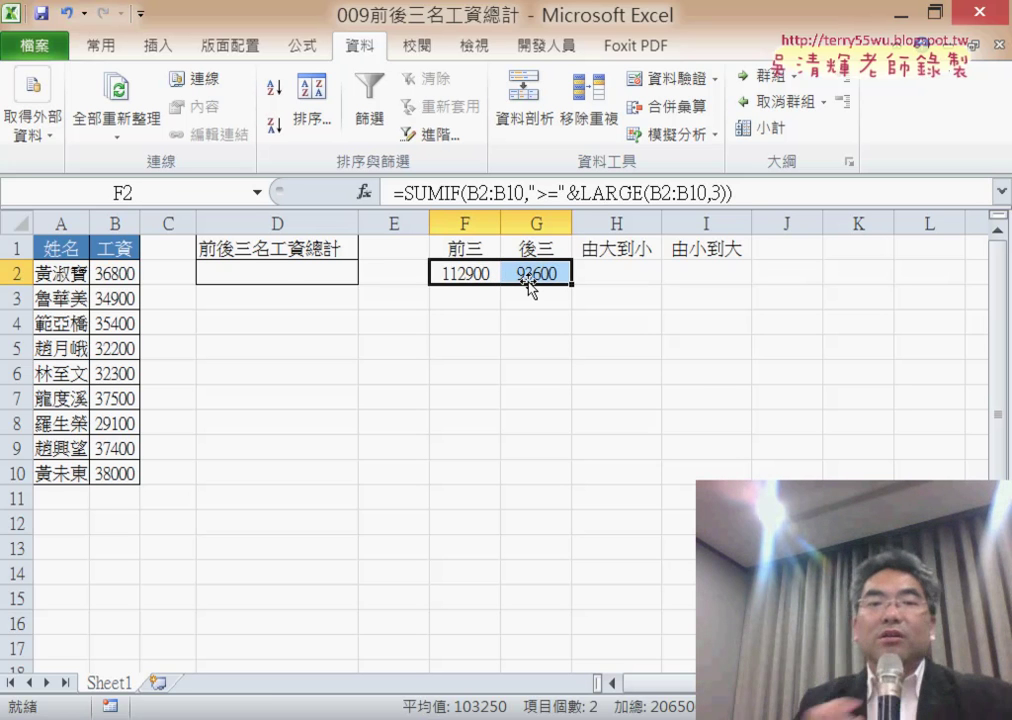
left_click(285, 273)
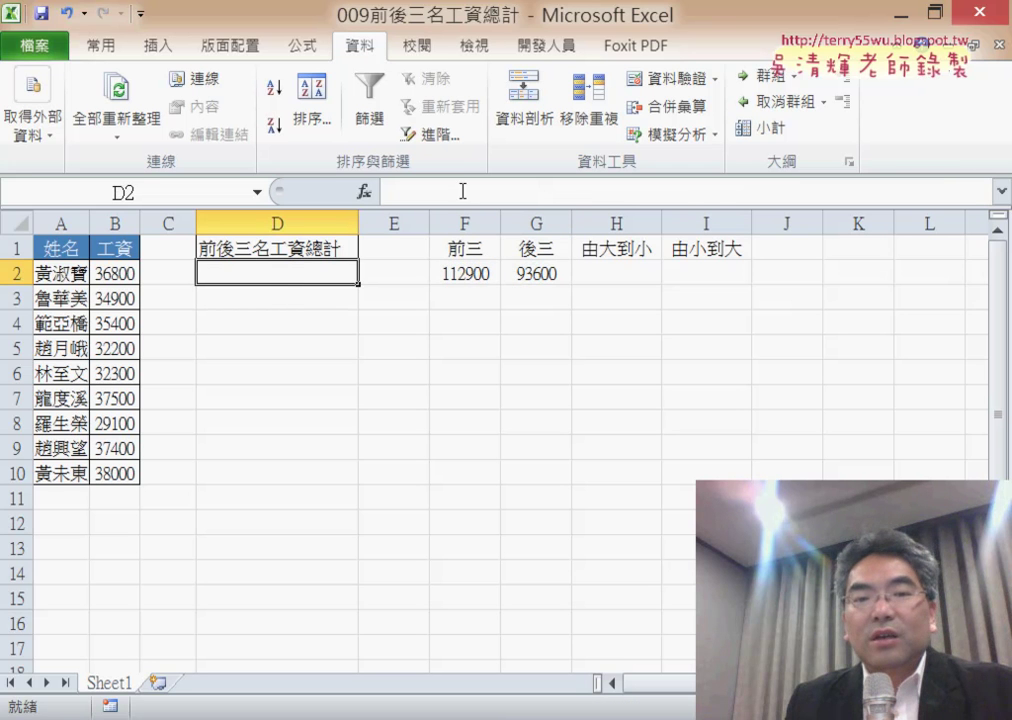
- Copy the top-three SUMIF formula text from F2
left_click(470, 274)
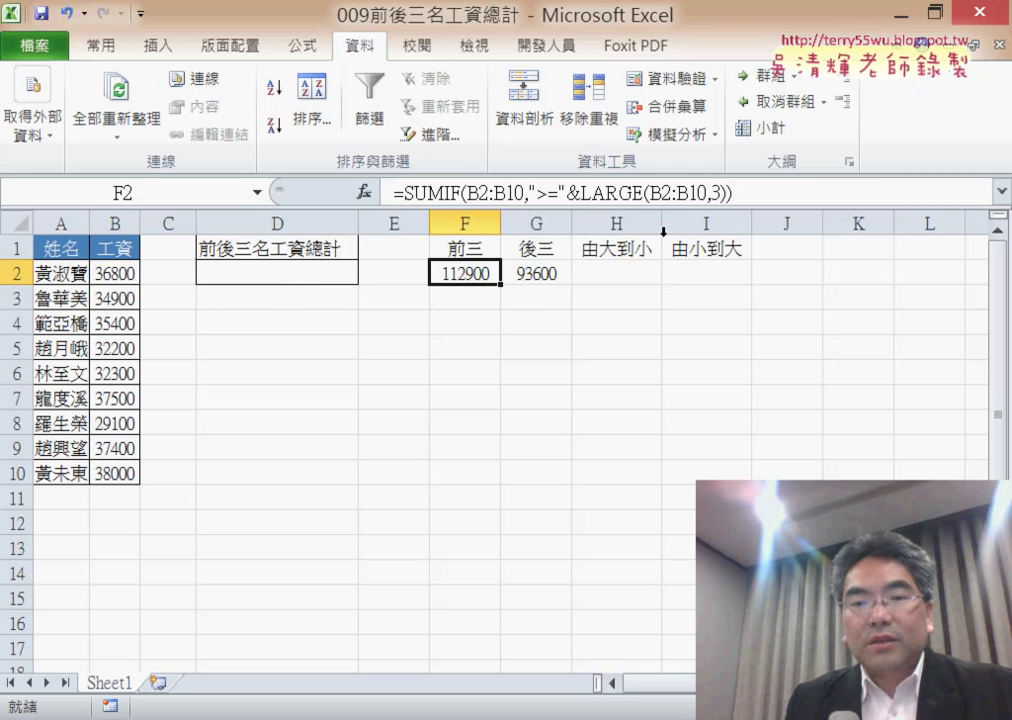
left_click(767, 190)
left_click(425, 192)
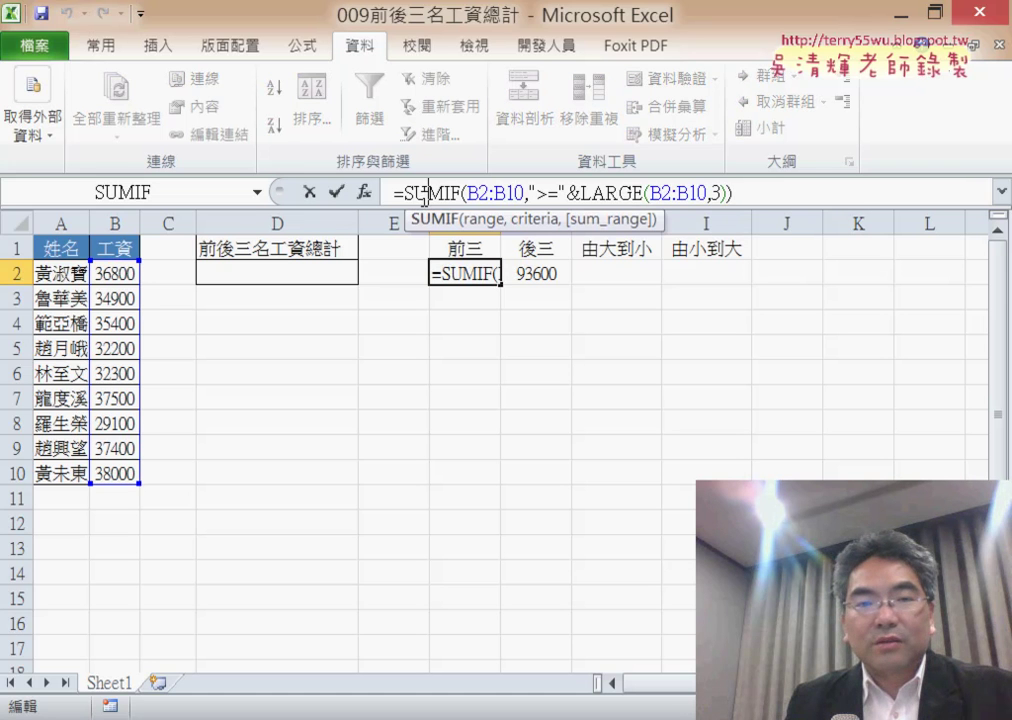
left_click_drag(406, 190, 576, 190)
left_click(818, 190)
left_click_drag(818, 190, 393, 190)
key("ctrl+c")
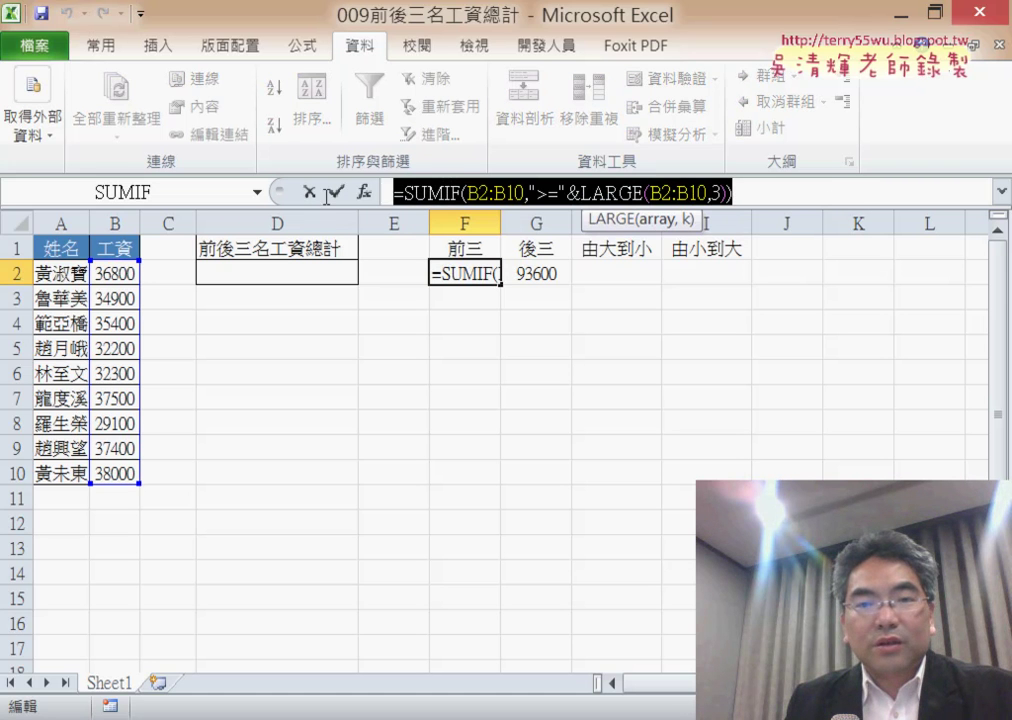
left_click(309, 190)
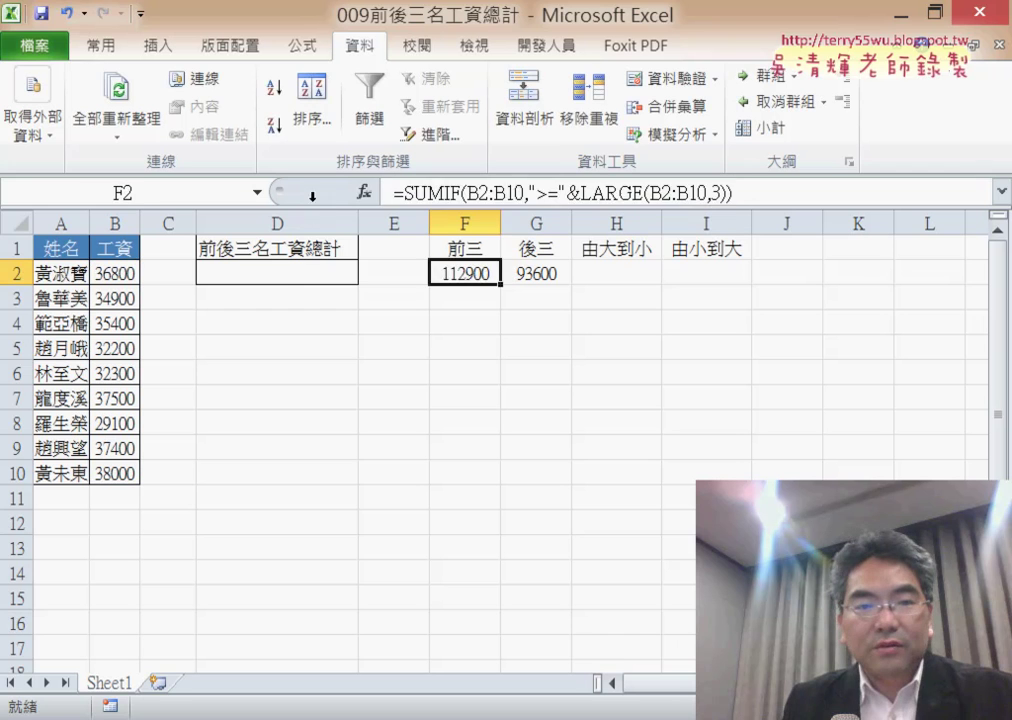
key("Left")
key("Left")
- In D2, join two copies with +, change the second to SMALL with <=, and submit
left_click(754, 192)
key("ctrl+v")
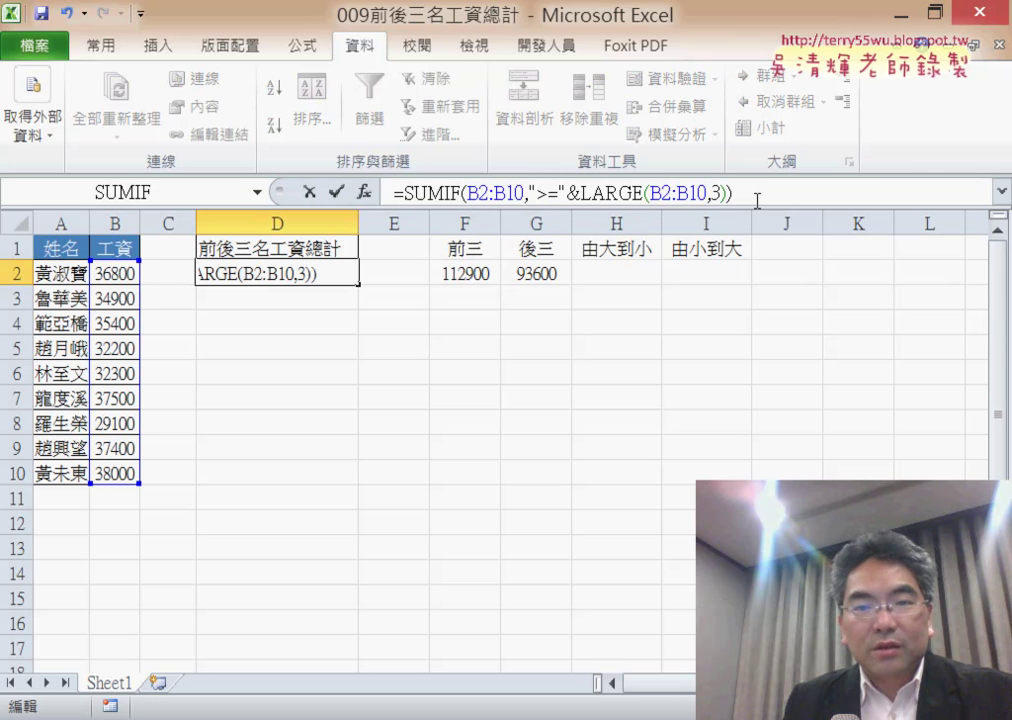
type("=")
key("BackSpace")
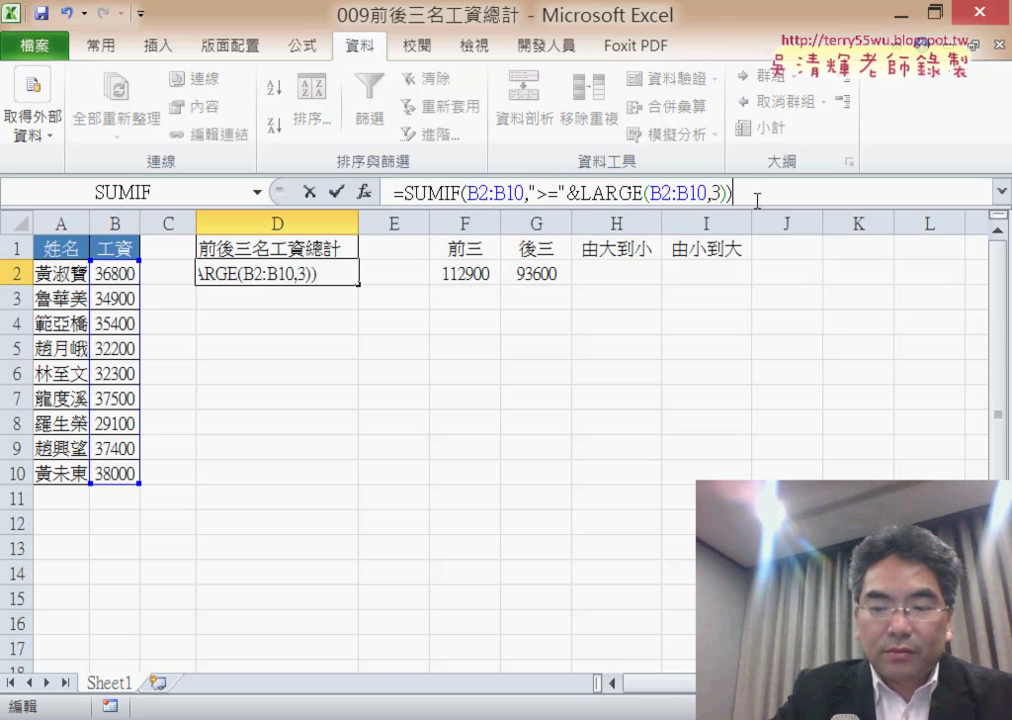
type("+")
key("BackSpace")
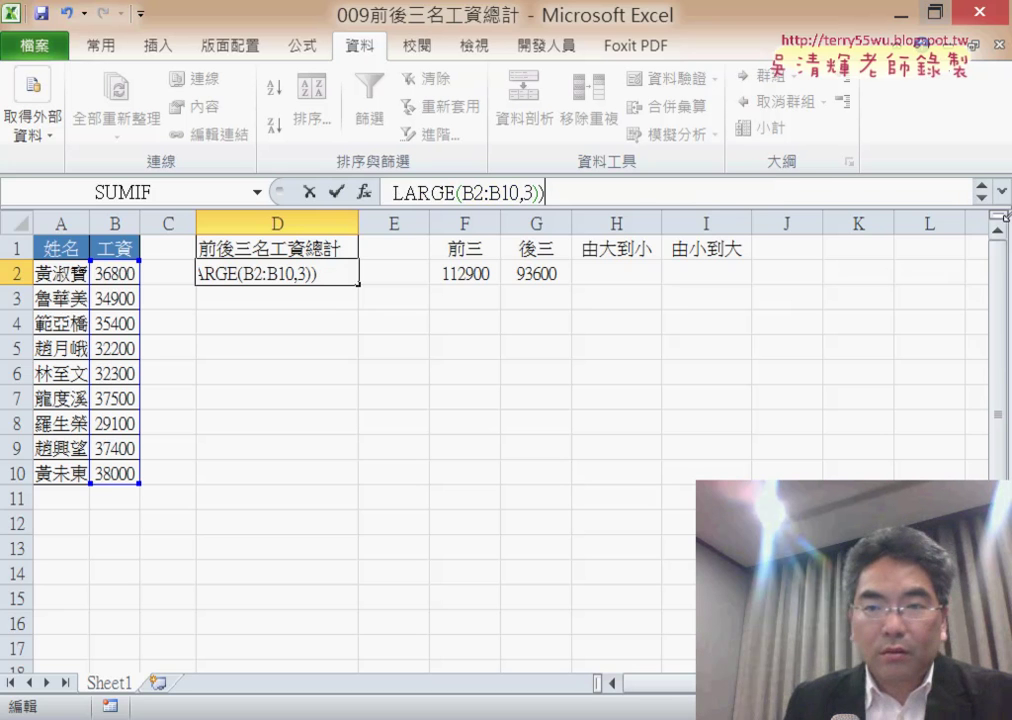
left_click_drag(1005, 214, 1005, 262)
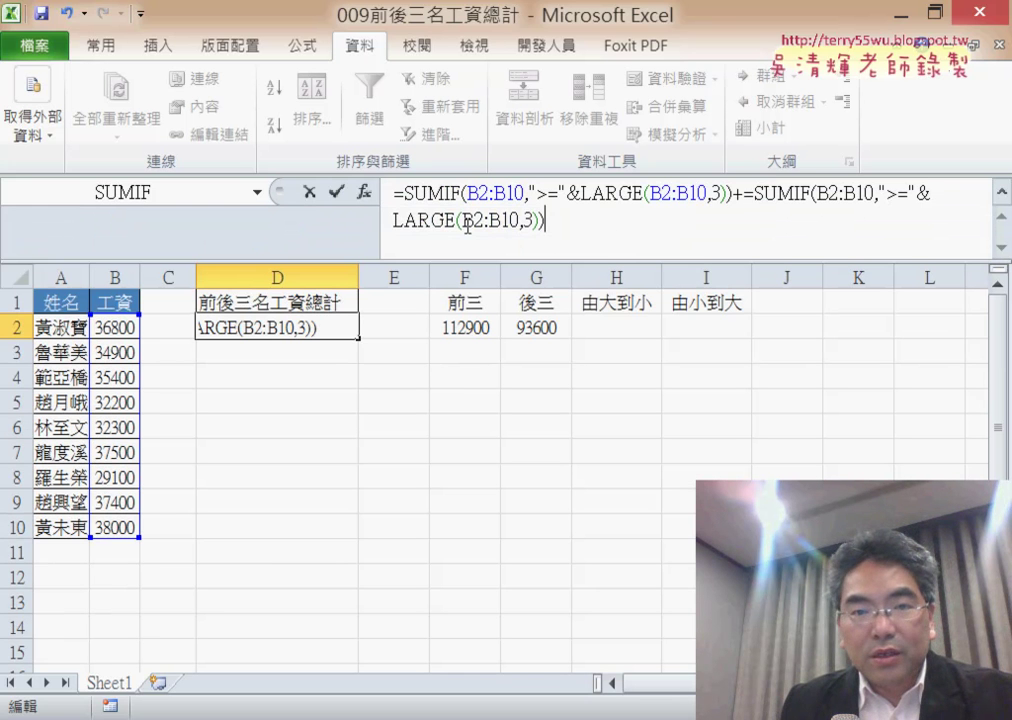
left_click_drag(457, 221, 406, 221)
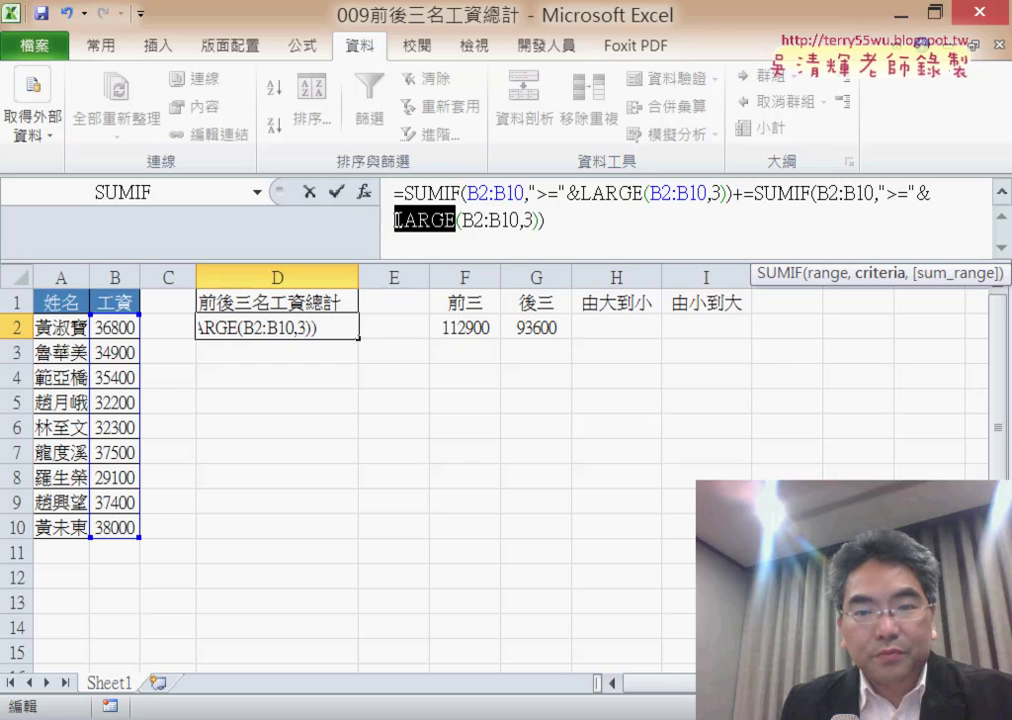
type("s")
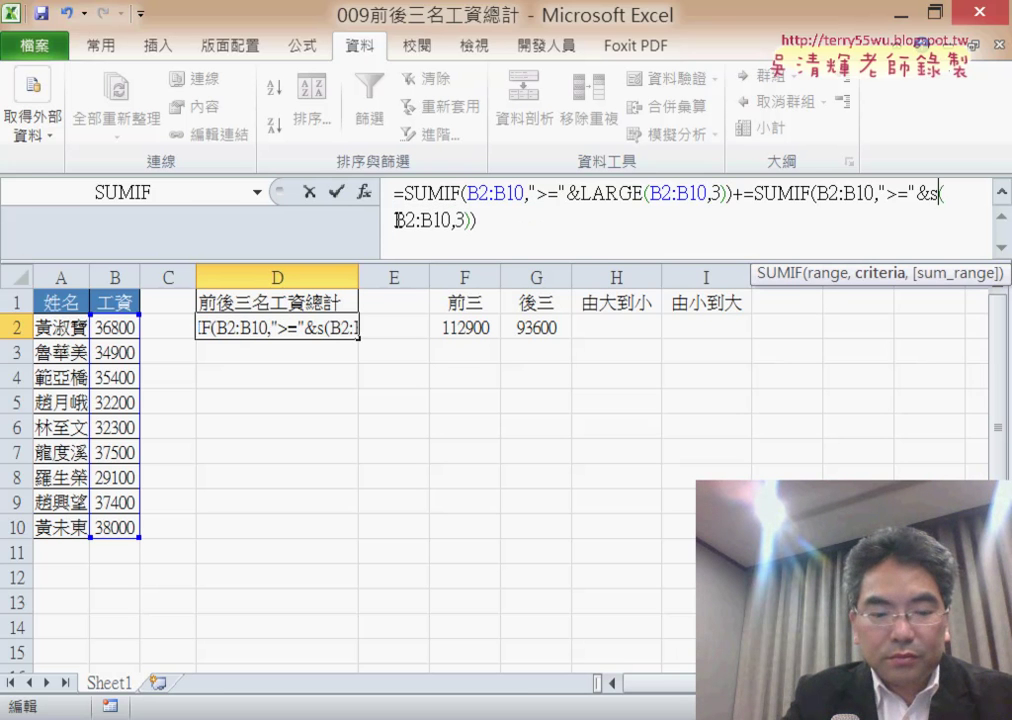
type("mall")
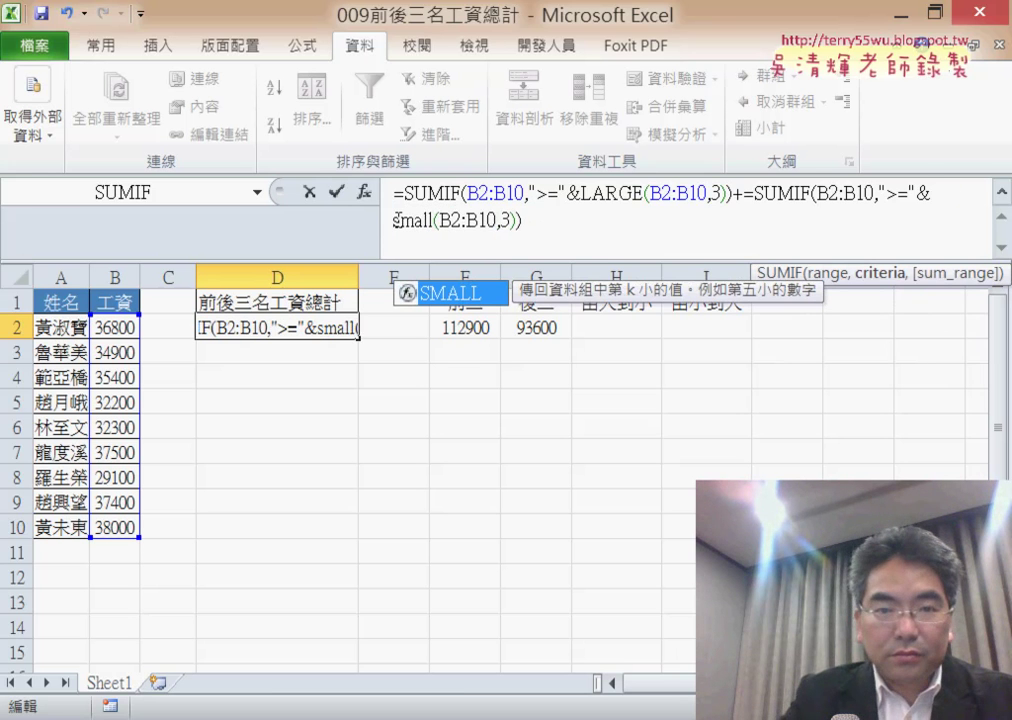
left_click(891, 198)
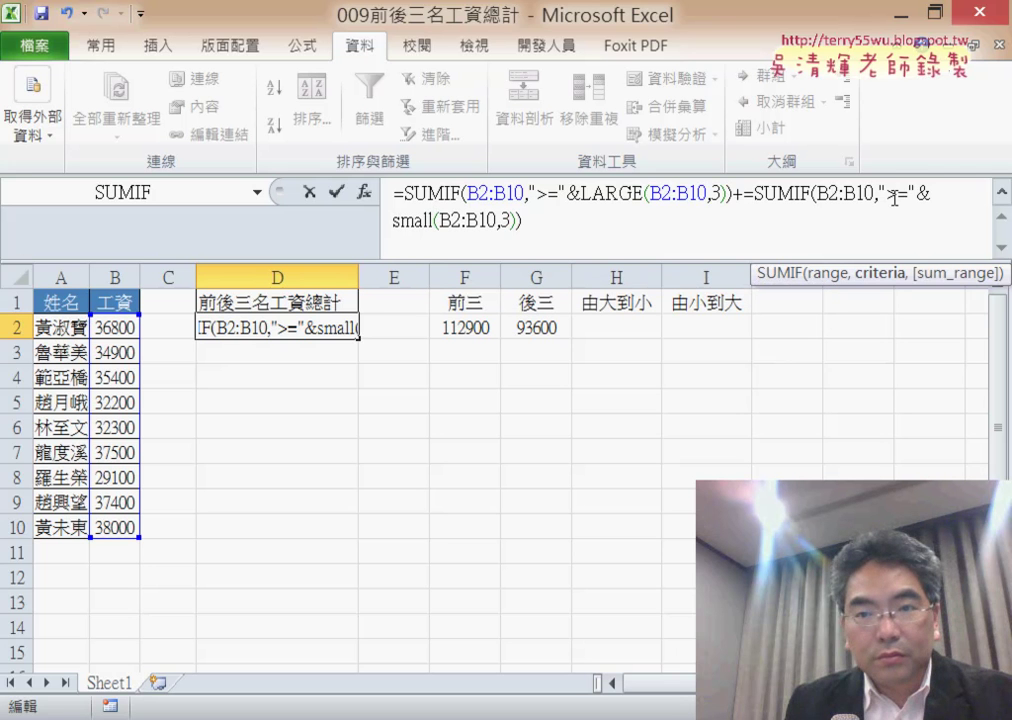
type("<")
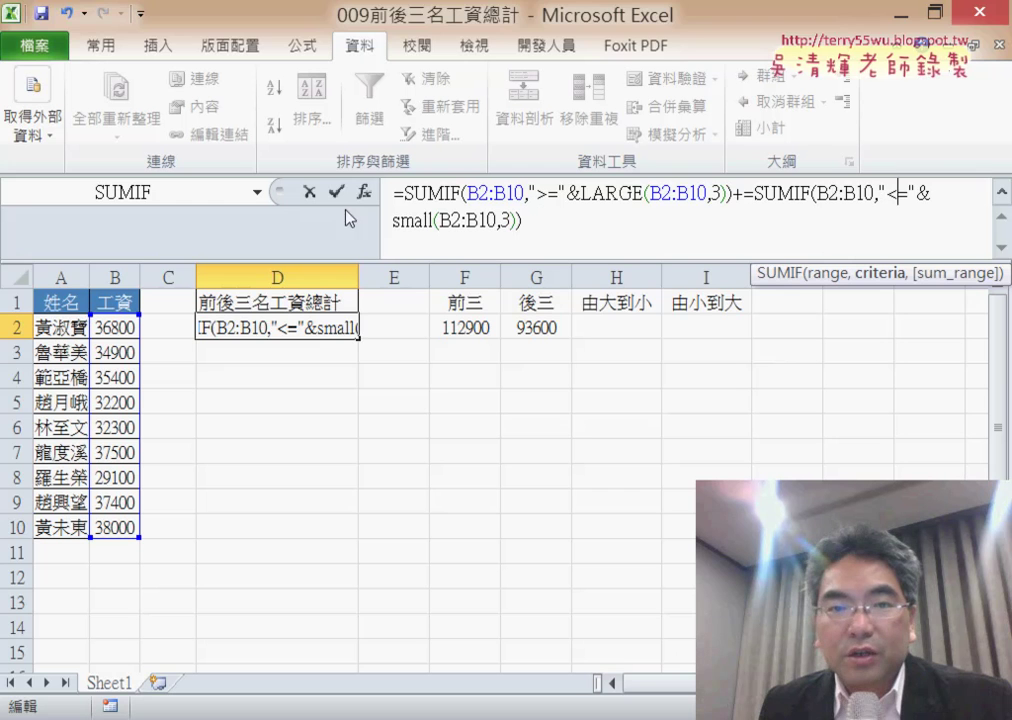
left_click(340, 190)
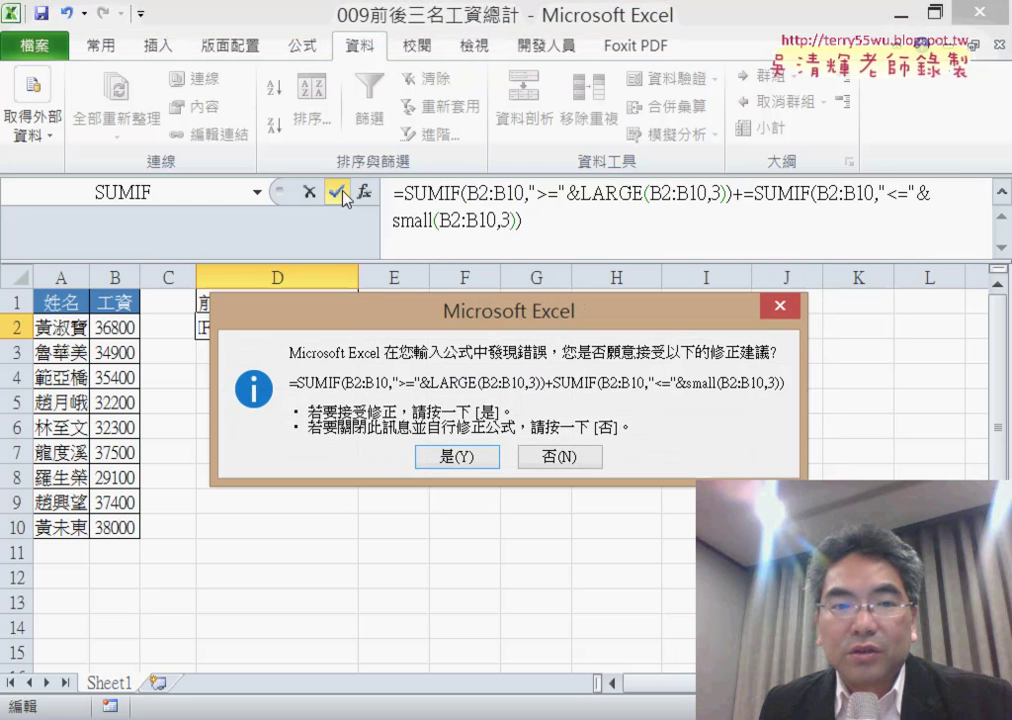
left_click(468, 458)
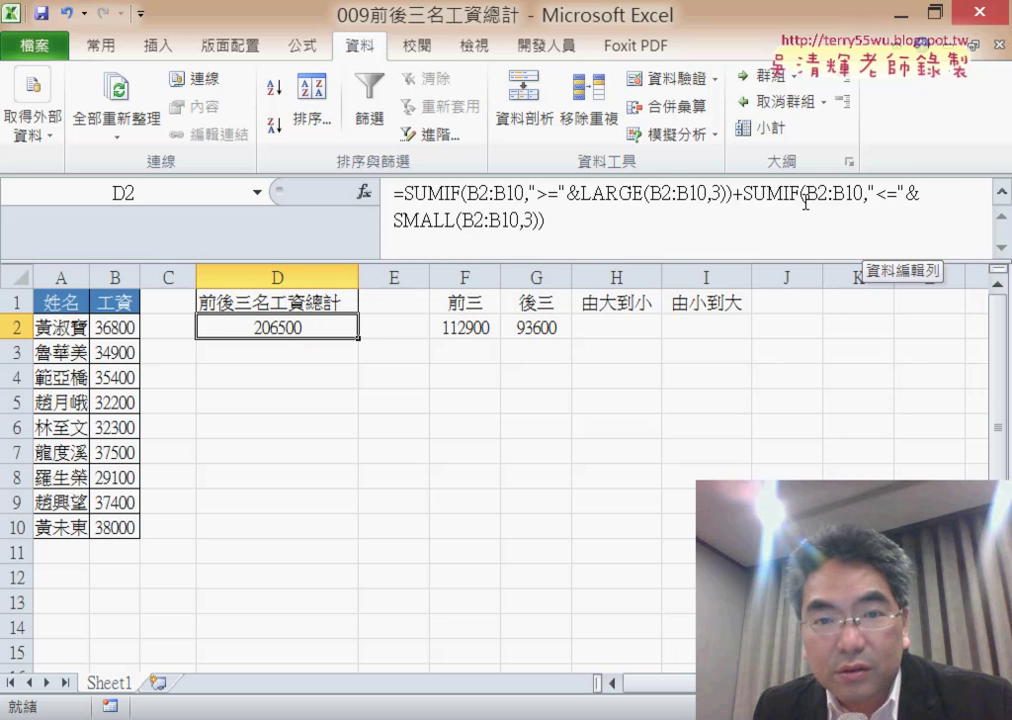
left_click(736, 197)
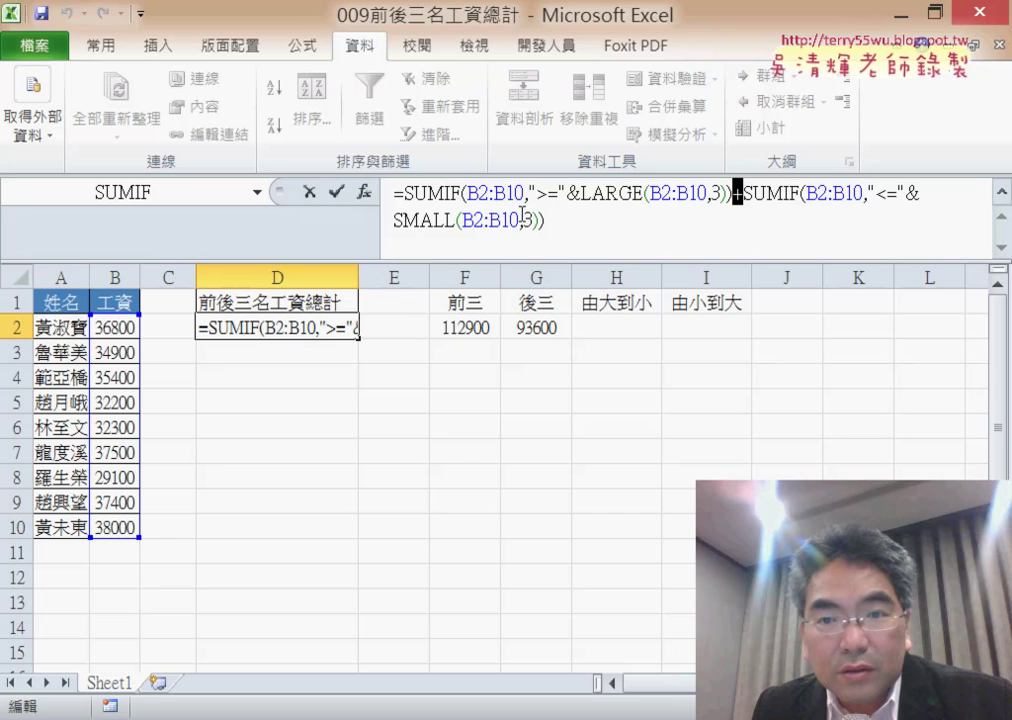
left_click(337, 191)
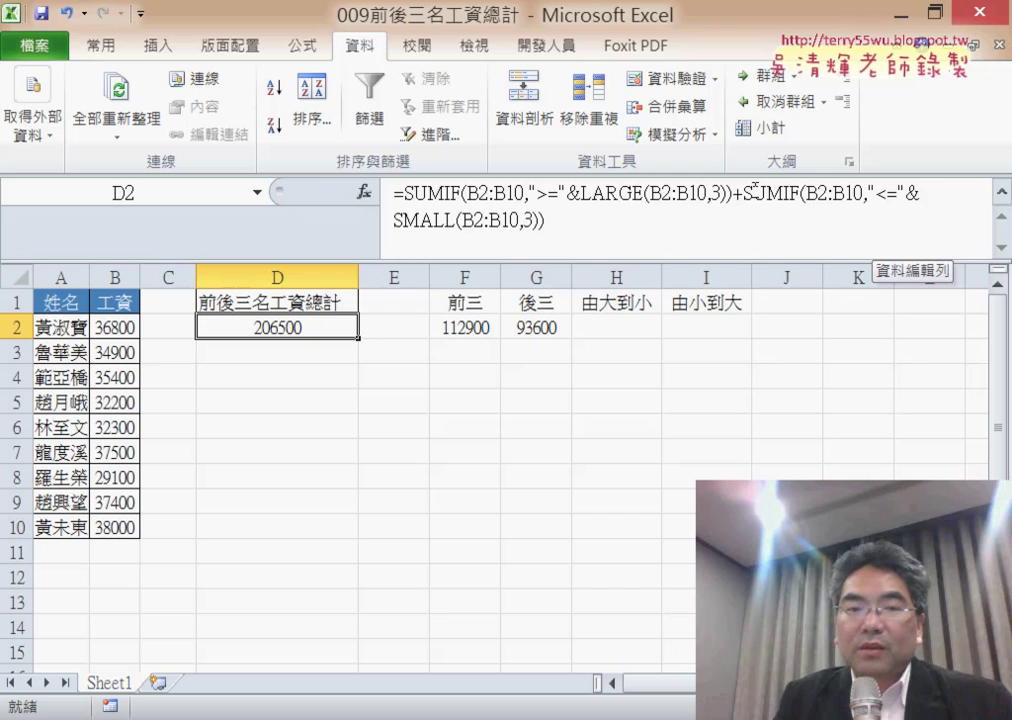
left_click(535, 329)
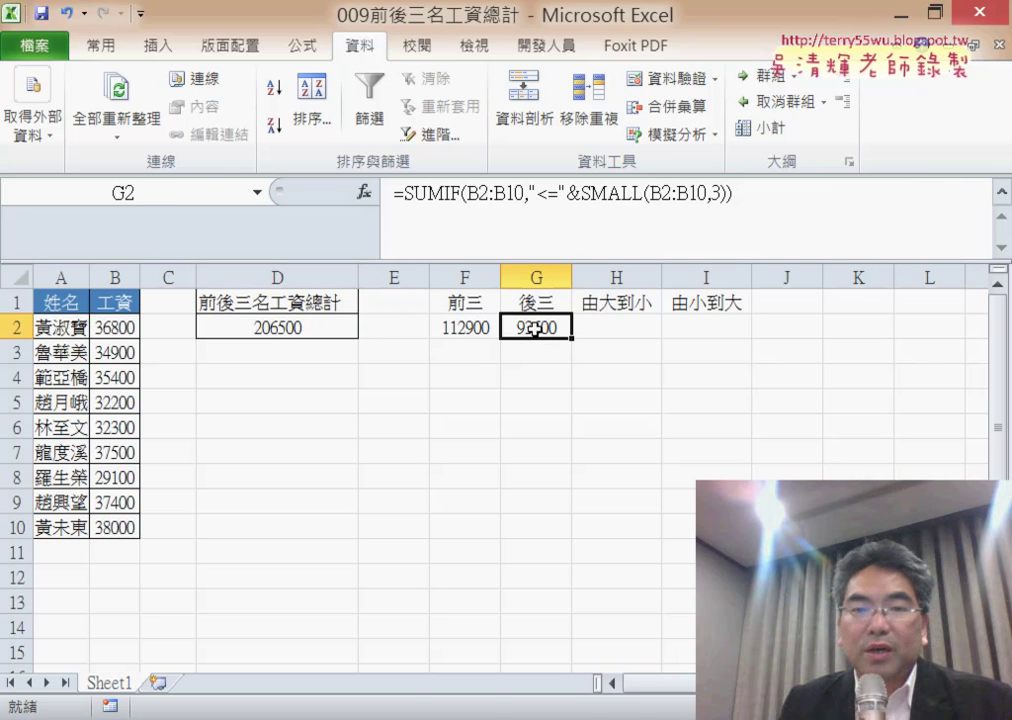
left_click_drag(535, 329, 466, 326)
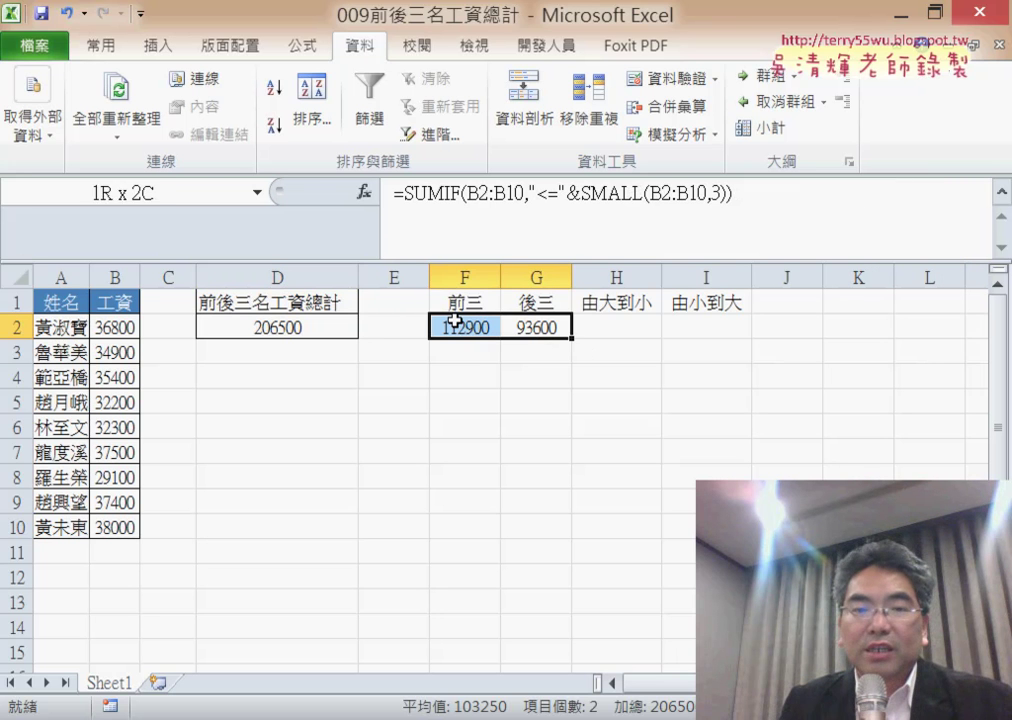
left_click(628, 332)
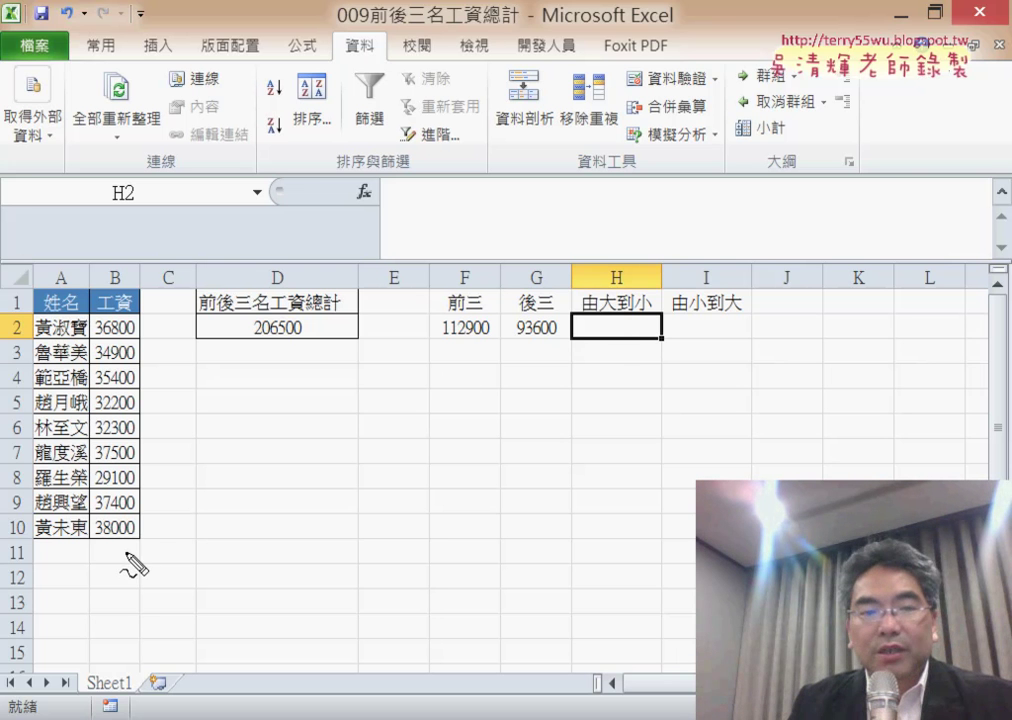
mouse_move(127, 552)
left_mouse_down()
mouse_move(72, 412)
mouse_move(133, 572)
left_mouse_up()
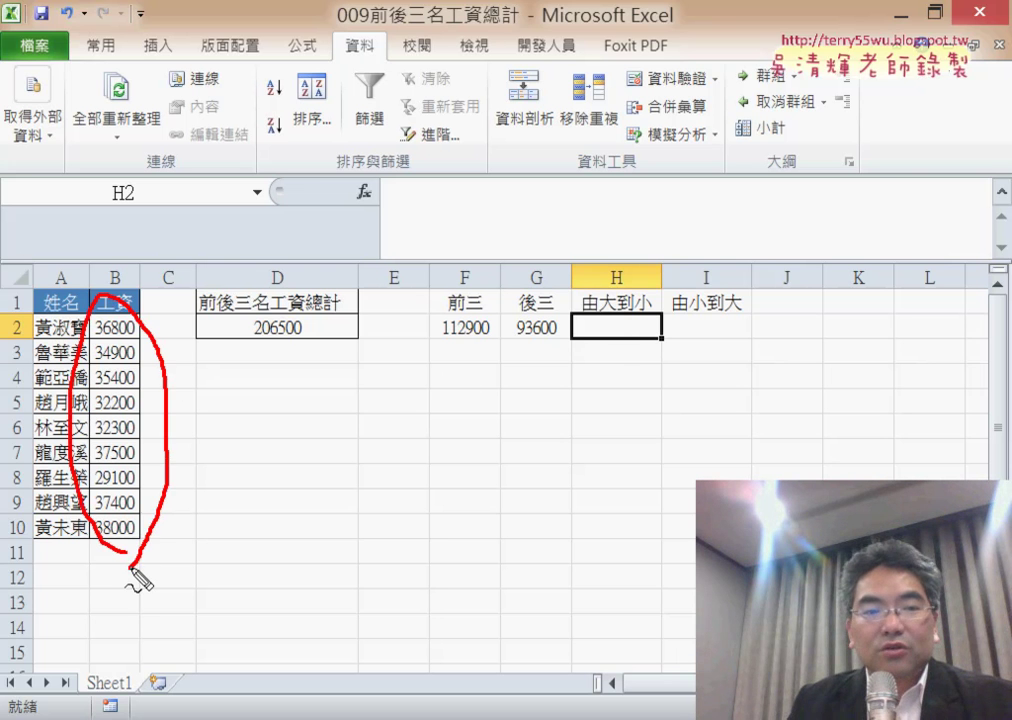
mouse_move(122, 292)
left_mouse_down()
mouse_move(528, 220)
mouse_move(590, 292)
mouse_move(557, 293)
left_mouse_up()
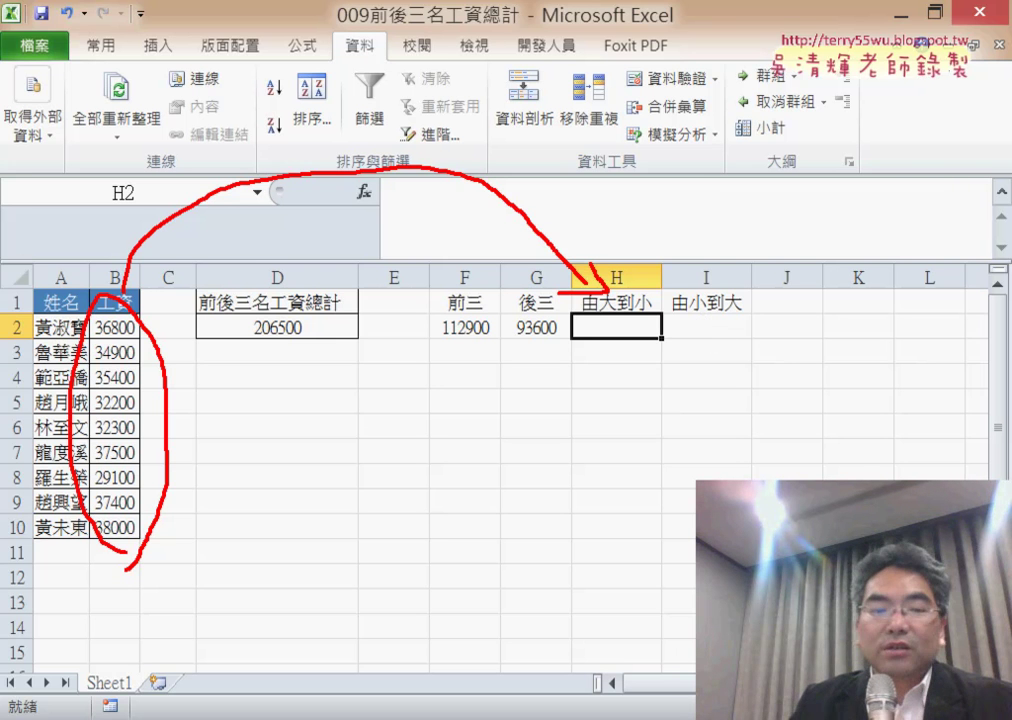
key("Escape")
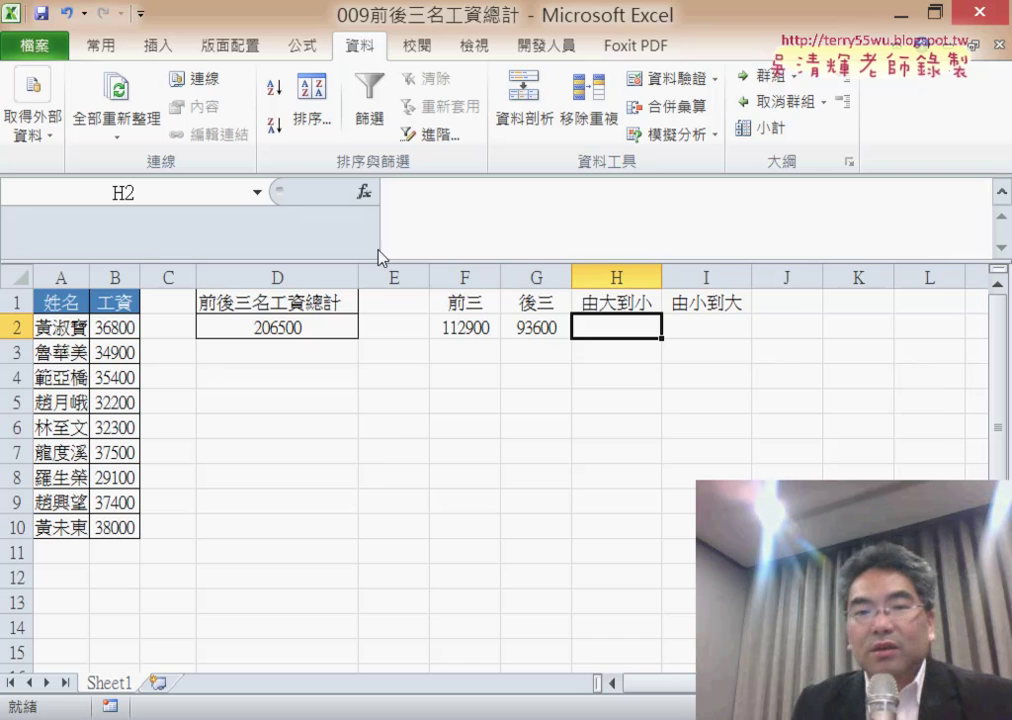
- Enter =LARGE(B2:B10,1) in H2 and fill it down through H10
left_click(364, 191)
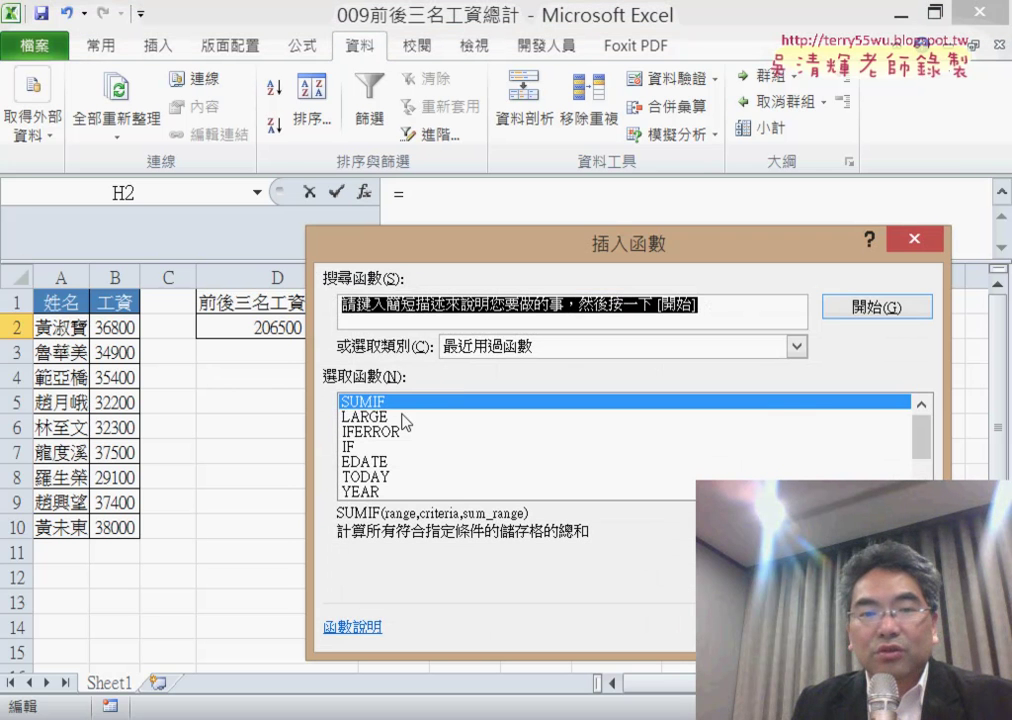
left_click(397, 417)
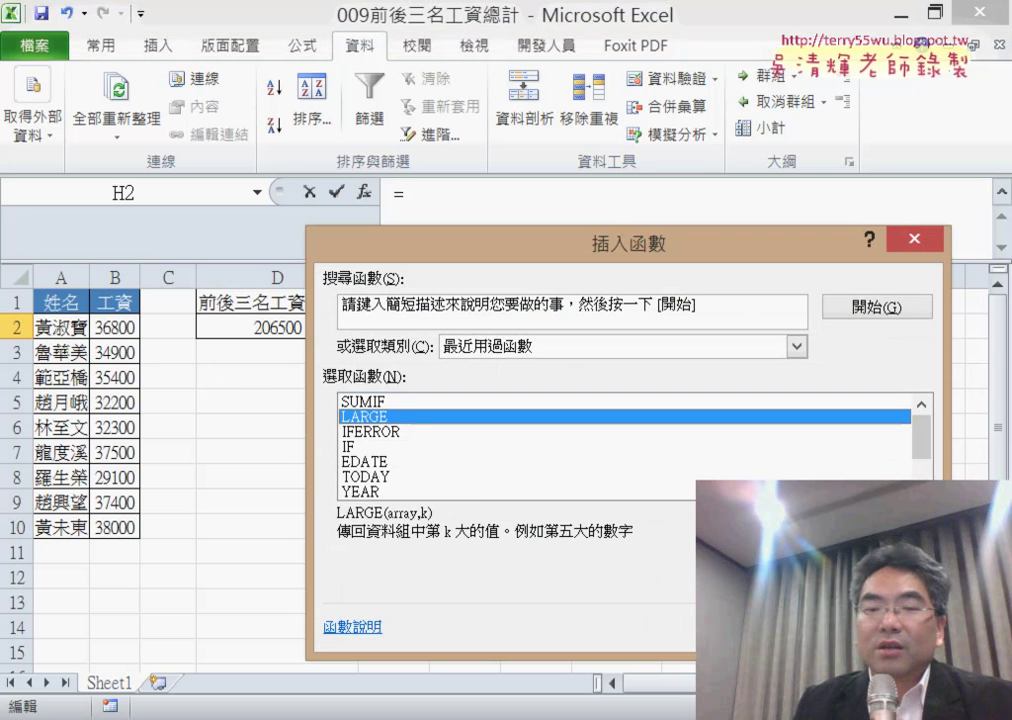
key("Return")
left_click_drag(572, 300, 588, 308)
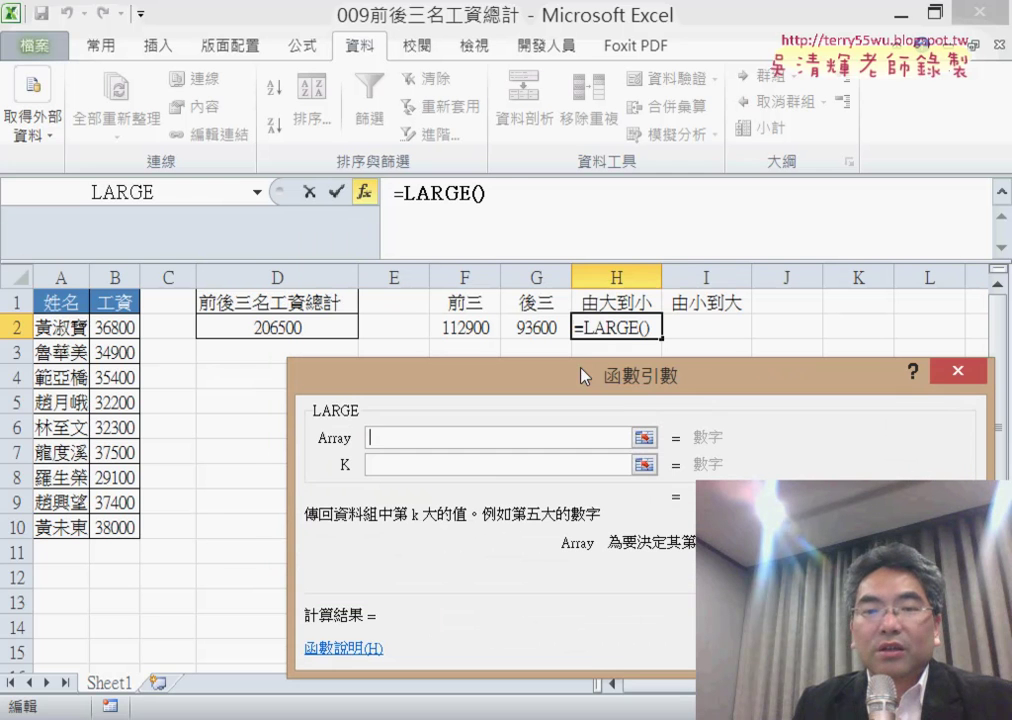
left_click_drag(115, 327, 119, 527)
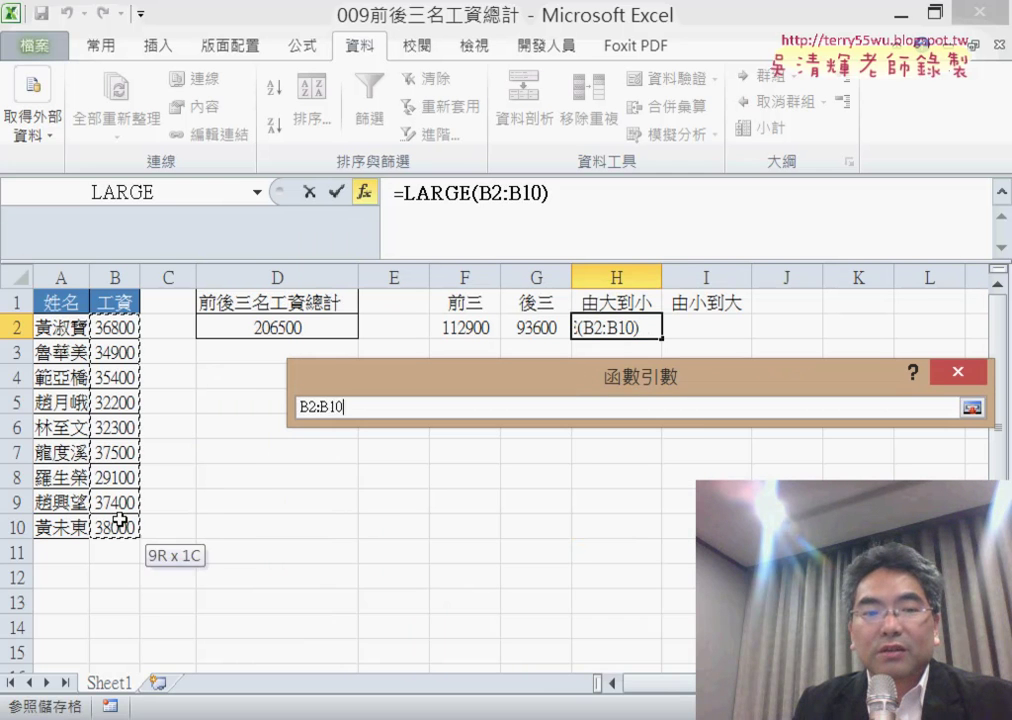
left_click(514, 467)
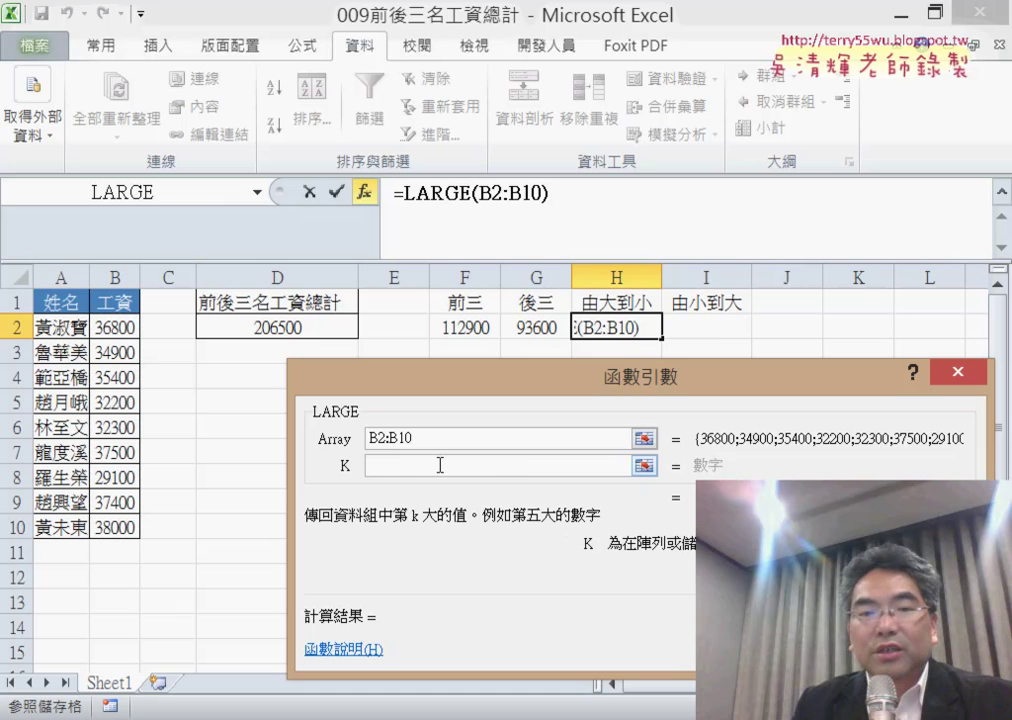
type("1")
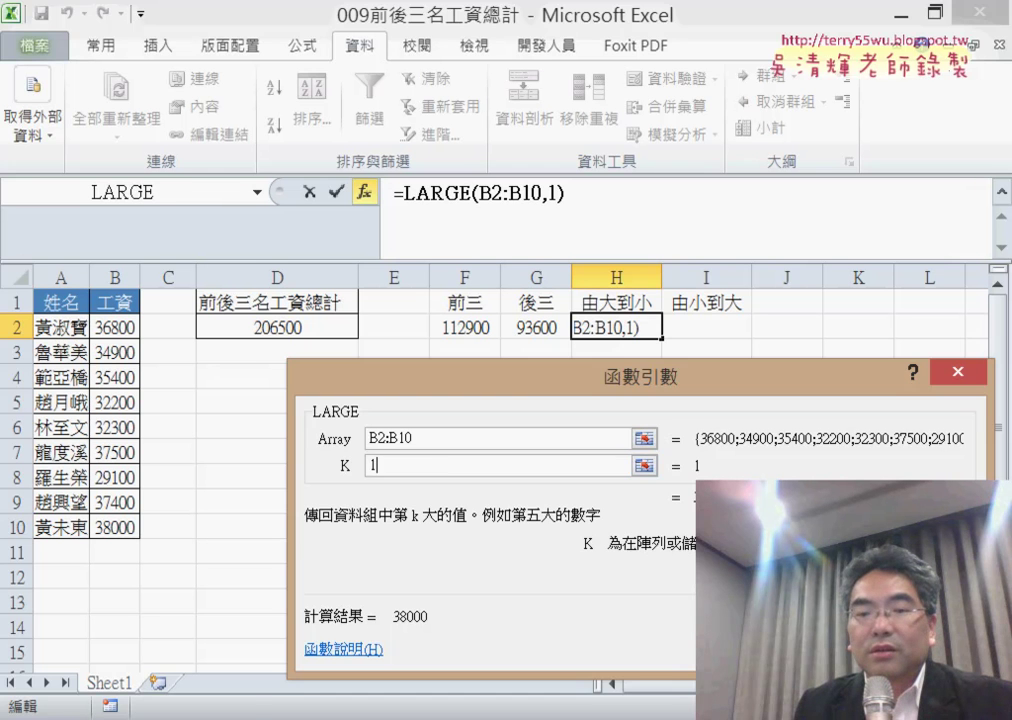
key("Return")
left_click_drag(664, 340, 642, 533)
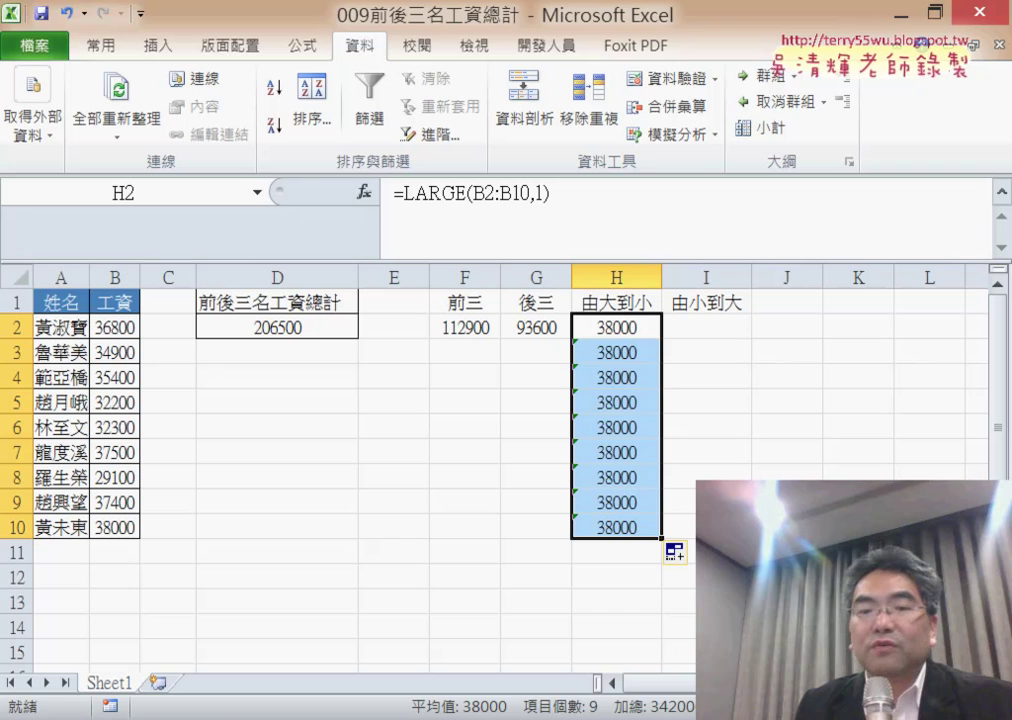
left_click(635, 326)
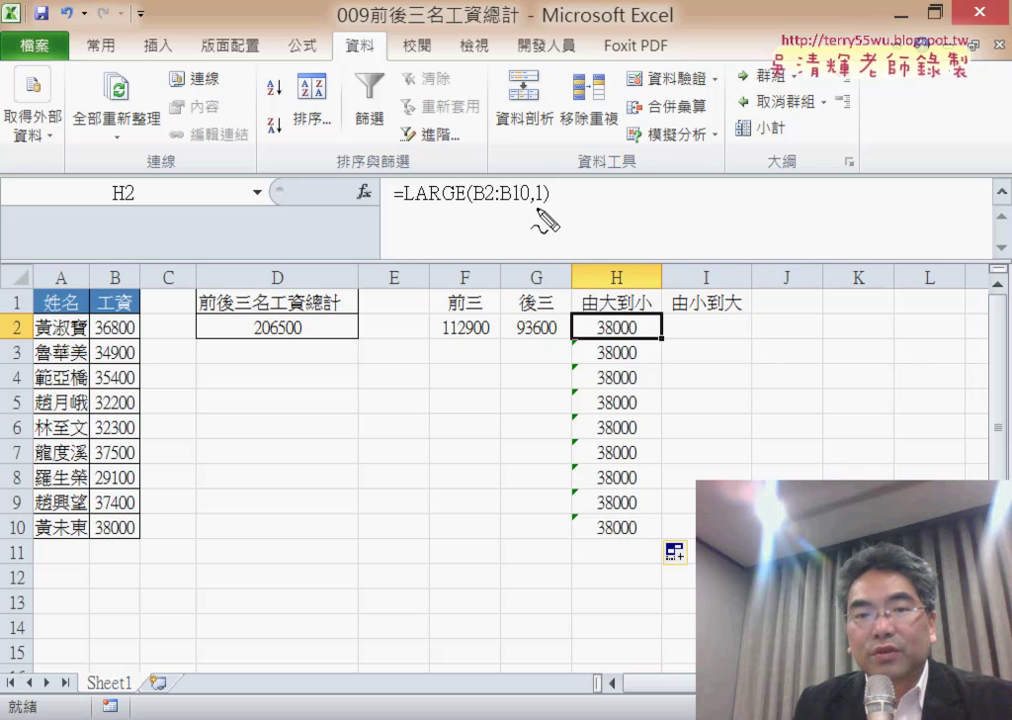
left_click_drag(695, 318, 692, 340)
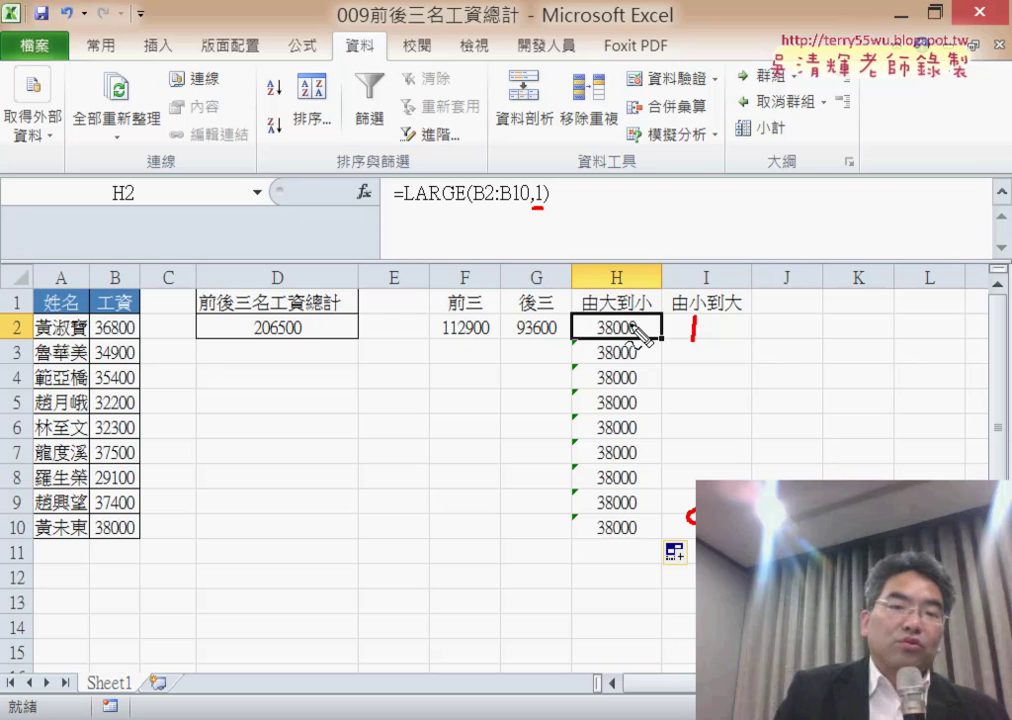
left_click_drag(781, 308, 793, 356)
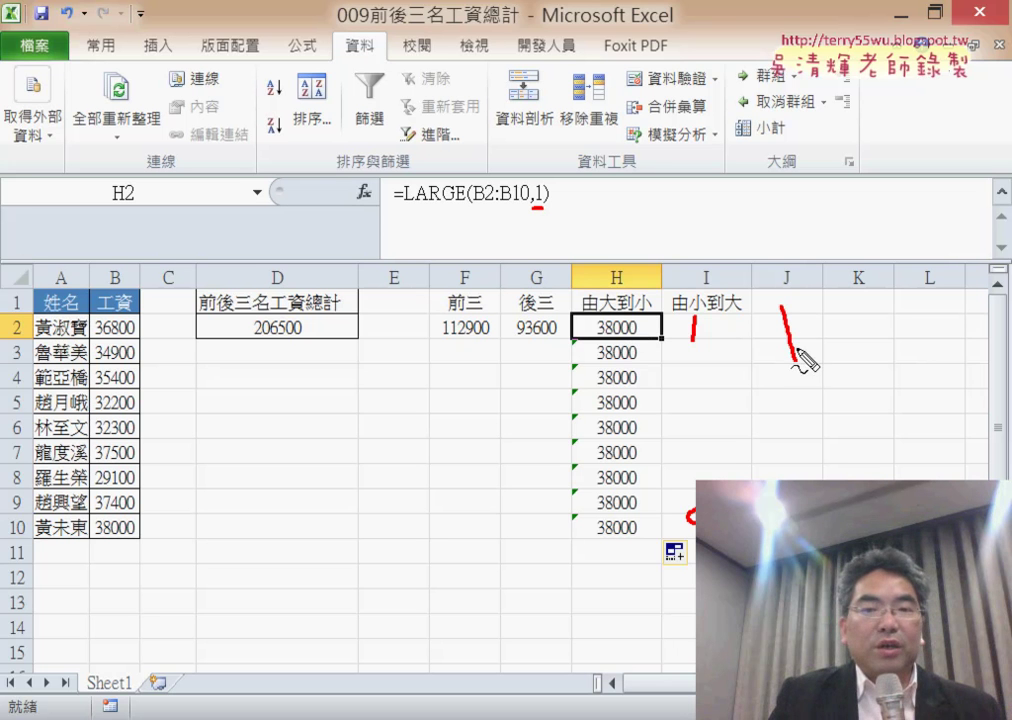
mouse_move(782, 309)
left_mouse_down()
mouse_move(797, 355)
mouse_move(852, 340)
left_mouse_up()
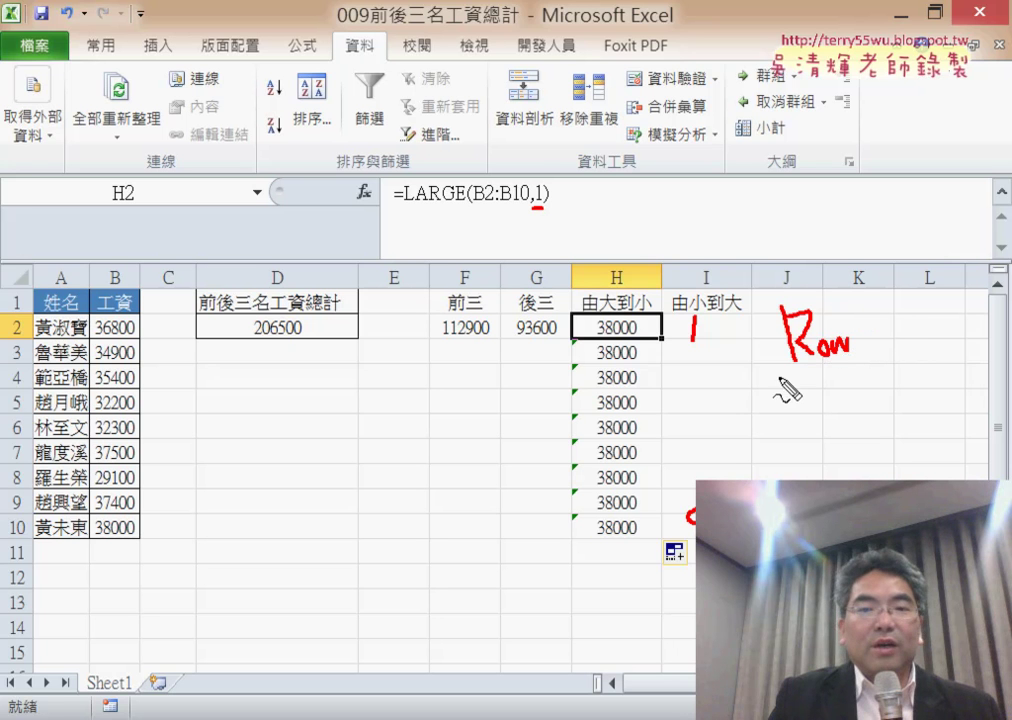
left_click_drag(781, 376, 864, 366)
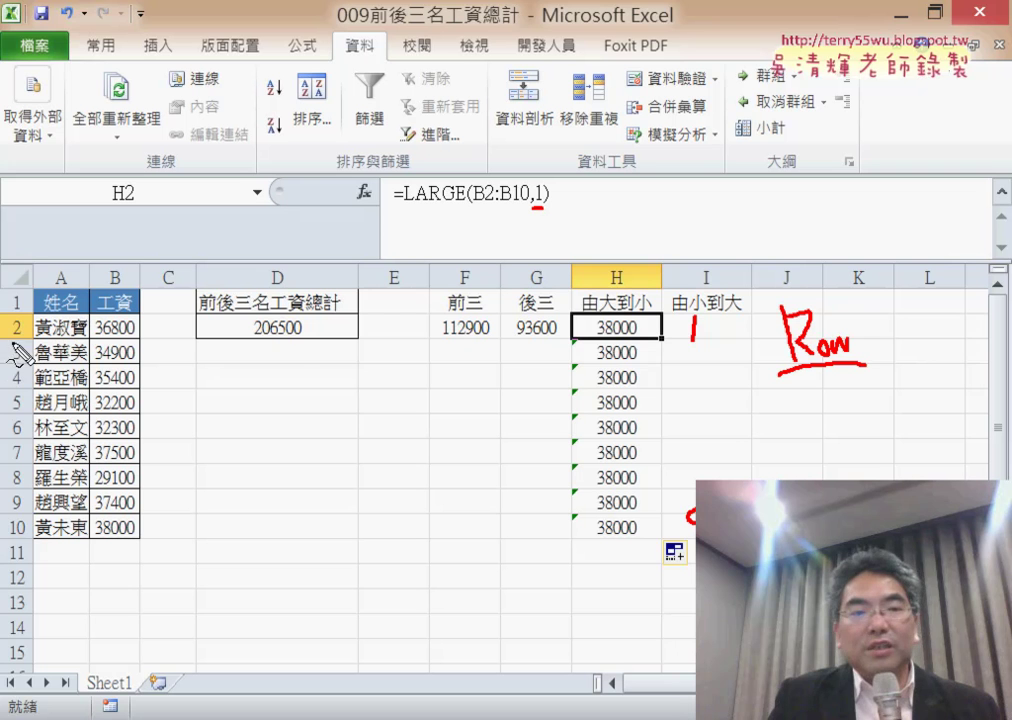
left_click_drag(30, 314, 36, 346)
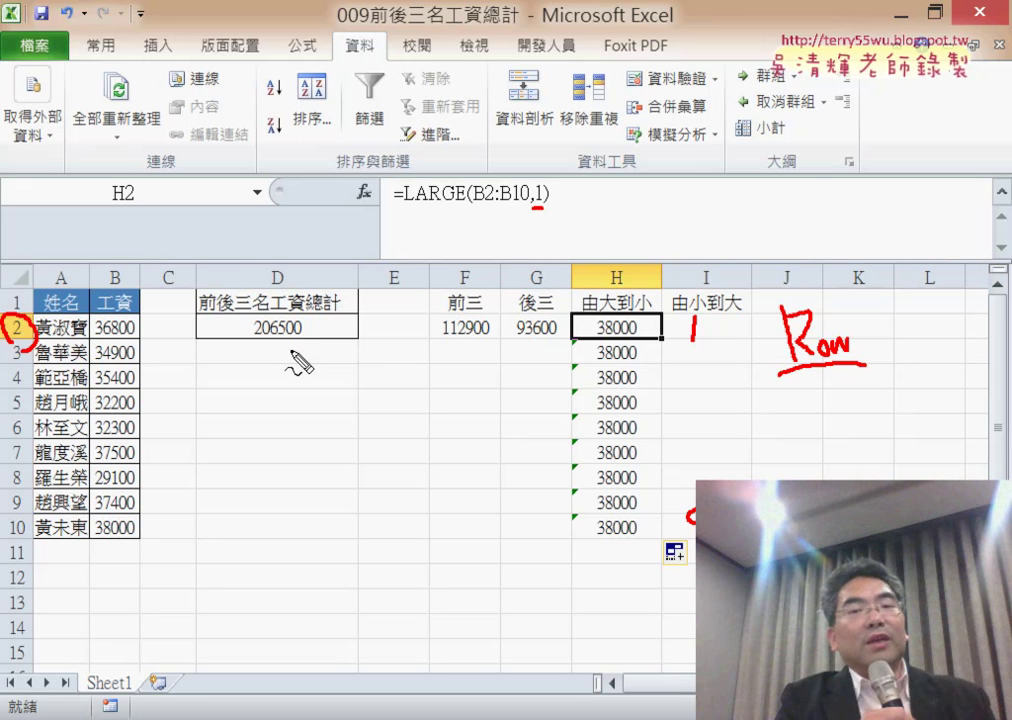
mouse_move(844, 294)
left_mouse_down()
mouse_move(554, 228)
mouse_move(566, 221)
left_mouse_up()
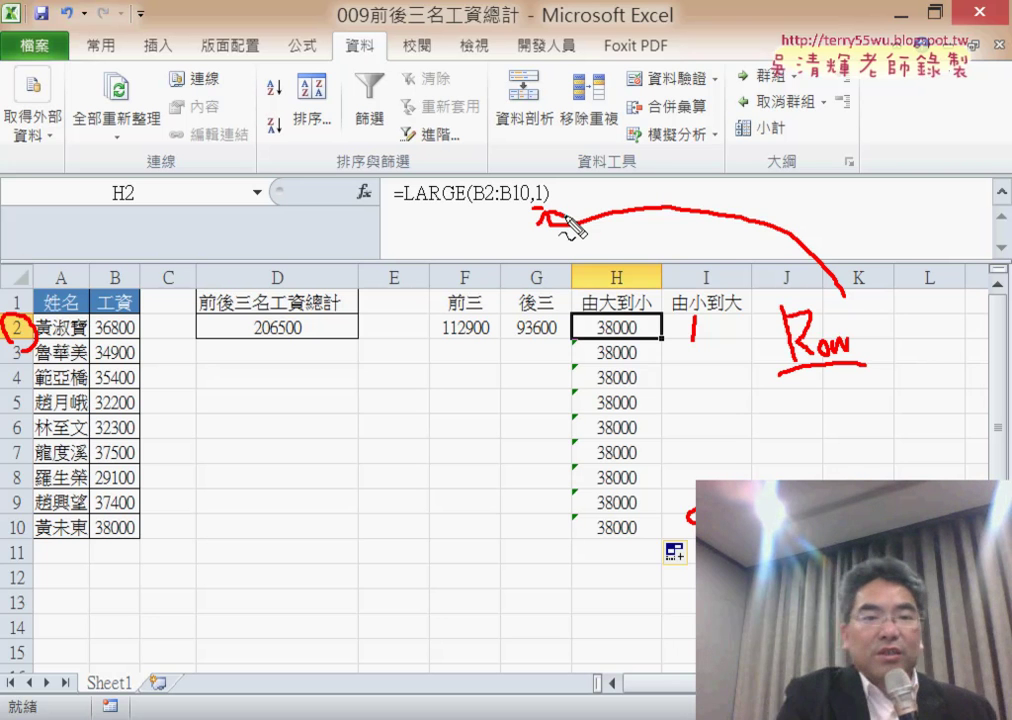
key("Escape")
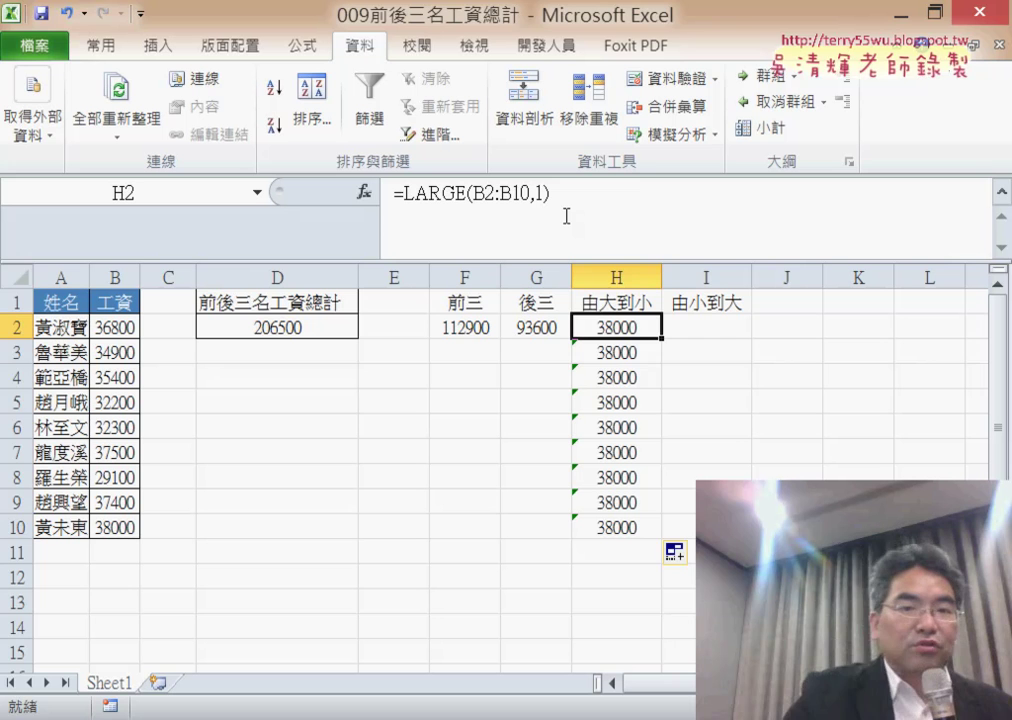
left_click(463, 328)
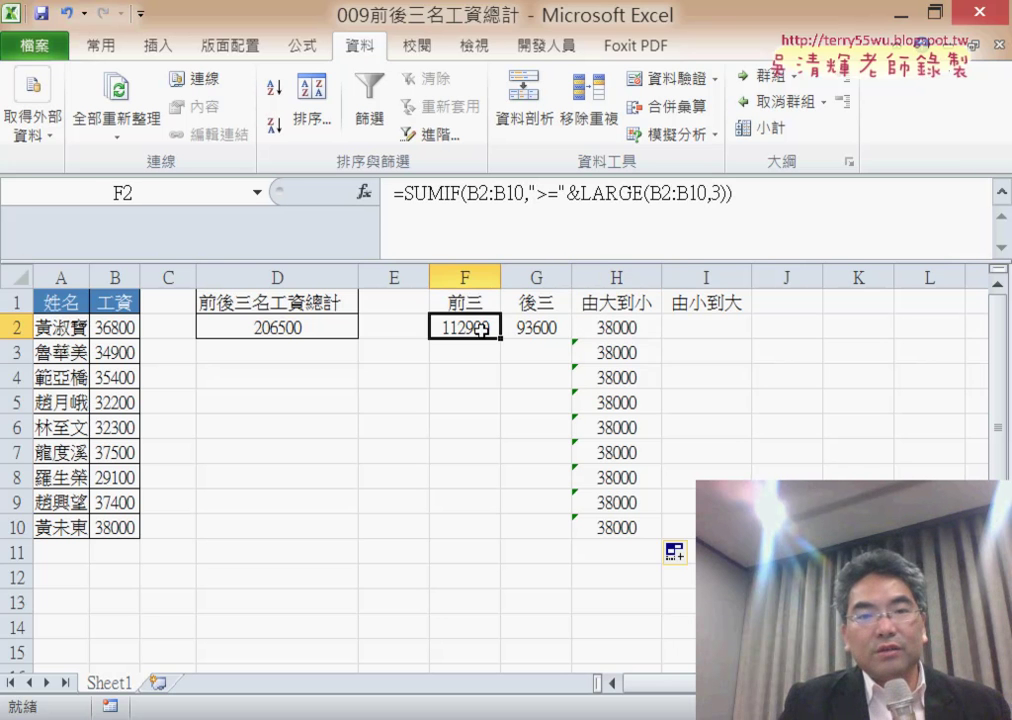
left_click(545, 338)
left_click(272, 334)
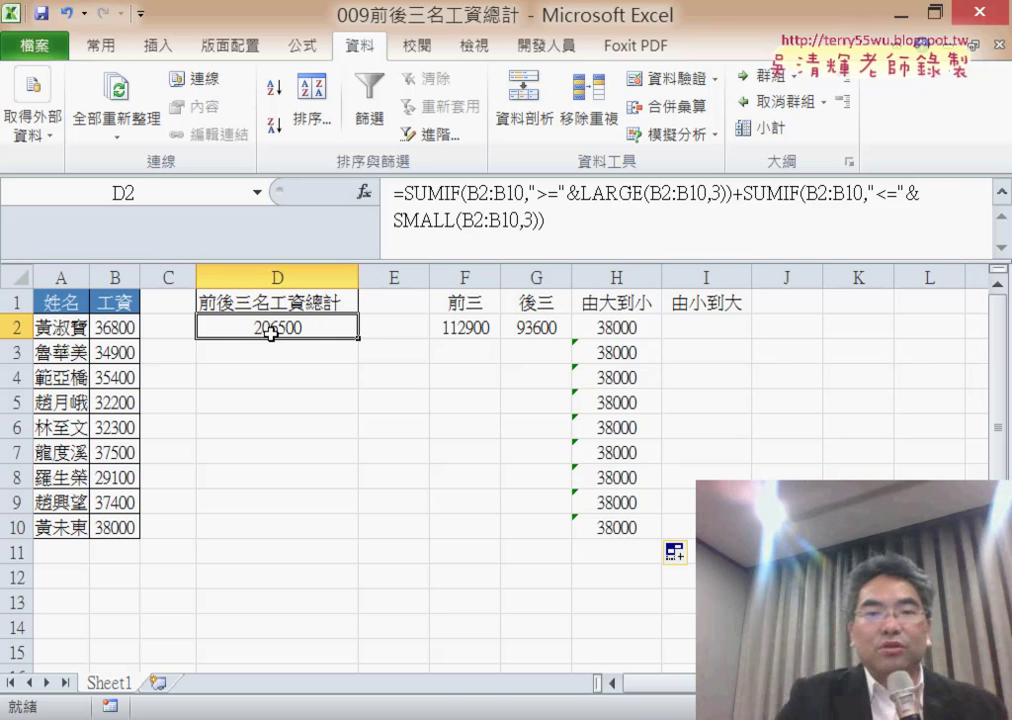
left_click_drag(639, 330, 634, 520)
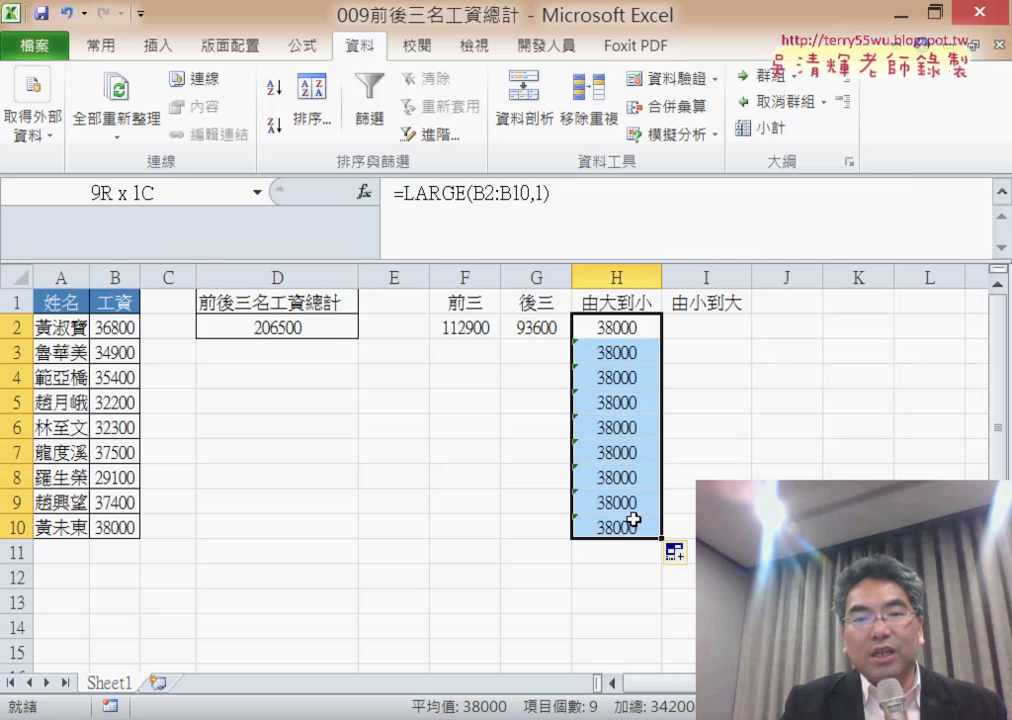
left_click_drag(707, 328, 707, 525)
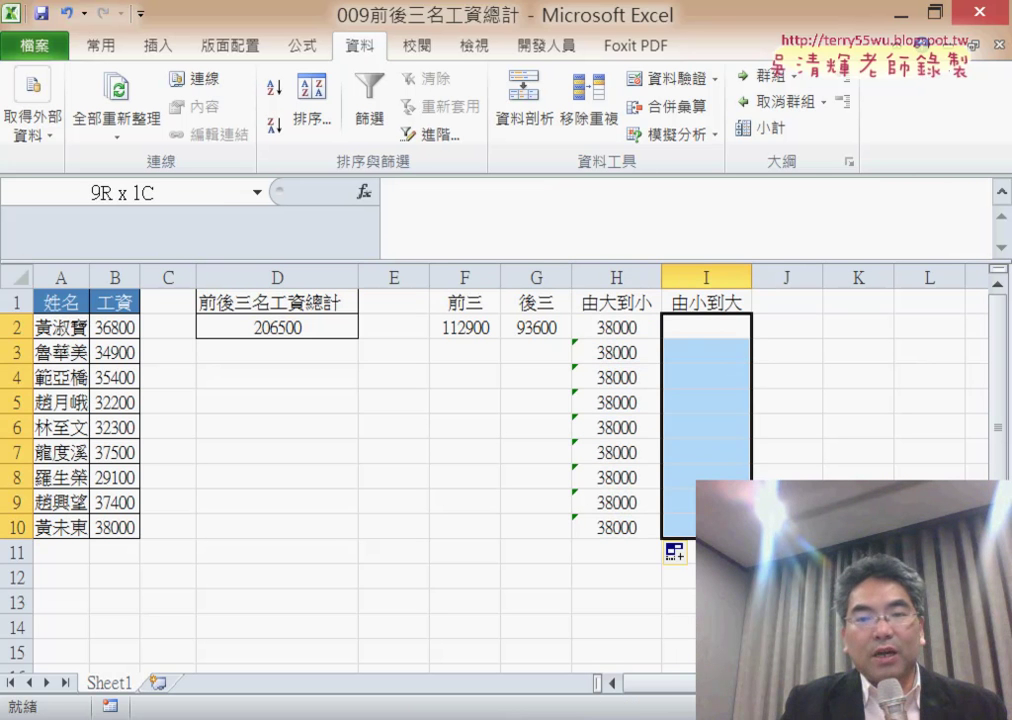